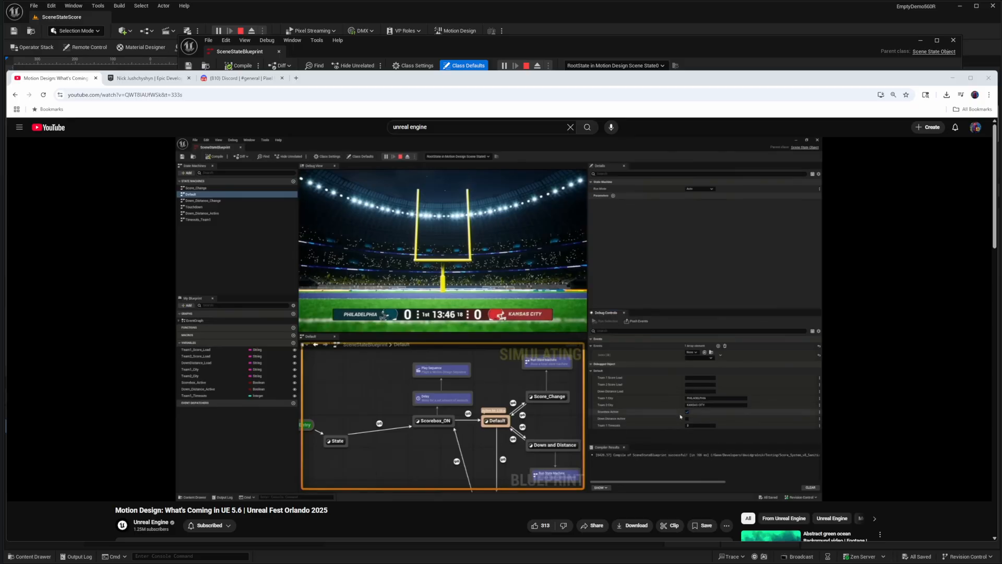
Step: Switch from the YouTube video to Unreal Editor and turn on Show Bar for the simulated Scene State Blueprint
click(19, 492)
click(557, 26)
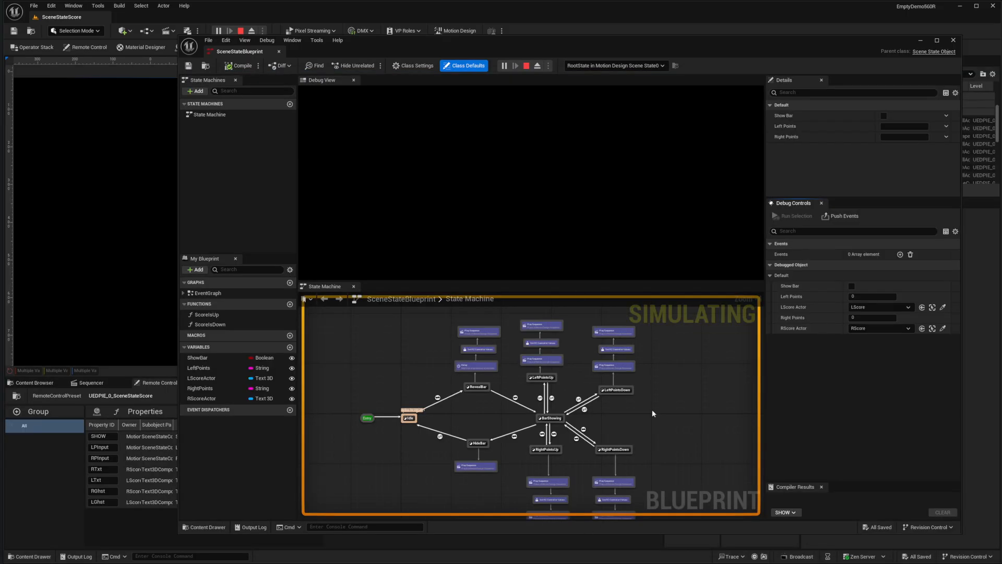
click(851, 286)
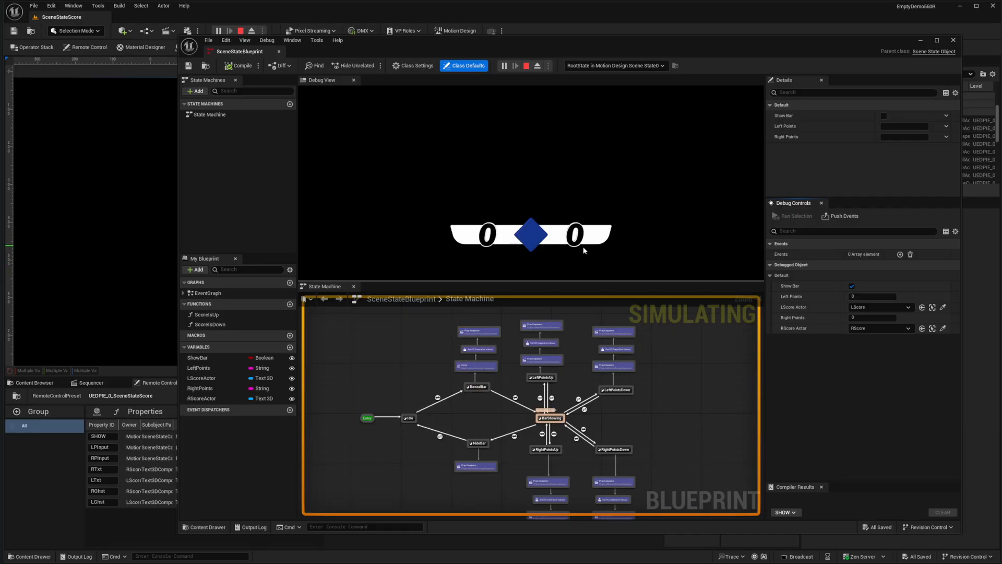
Step: Set the debugged object's Left Points to 6 and then 5, and turn Show Bar off
click(854, 296)
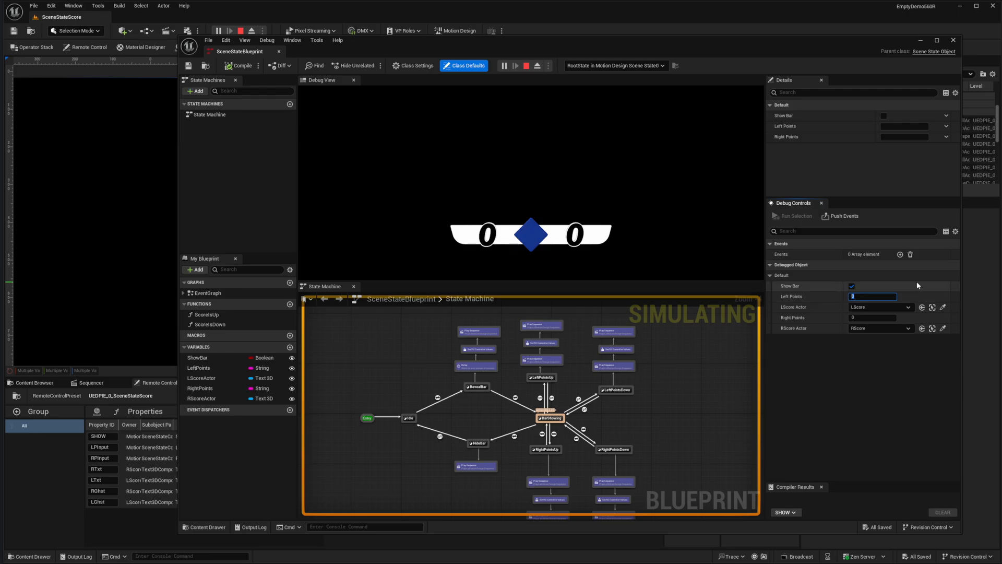
text(6)
key(Return)
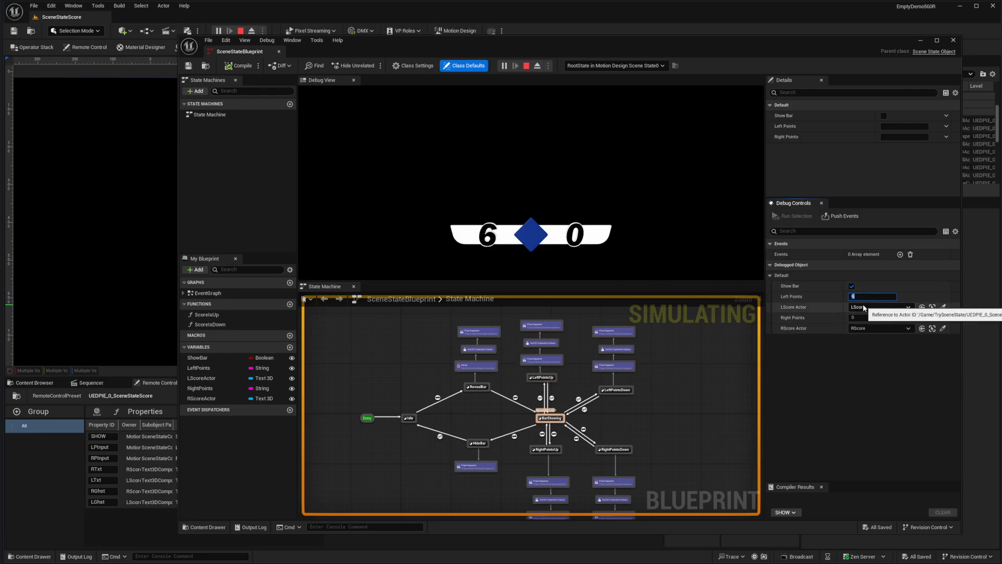
key(Return)
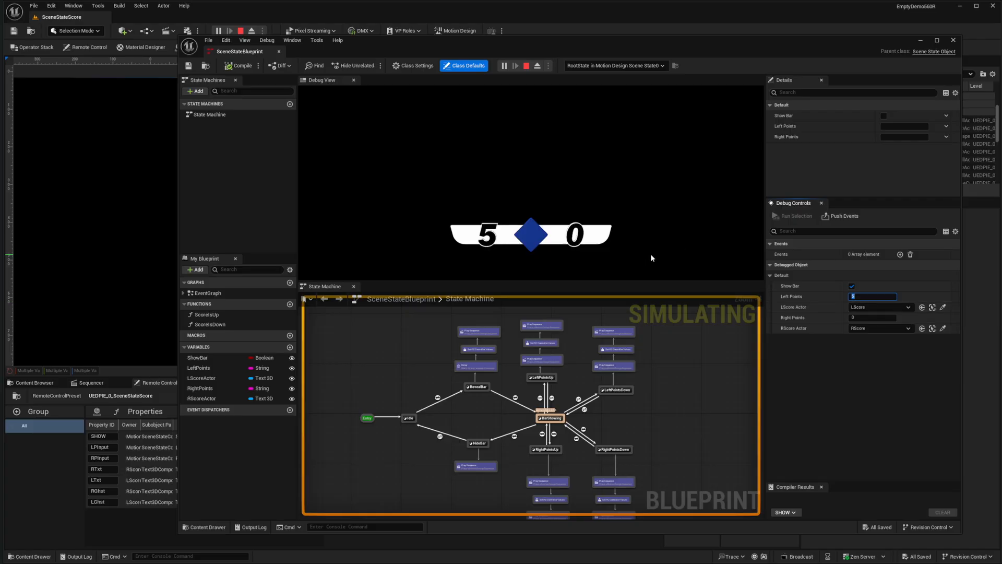
click(852, 286)
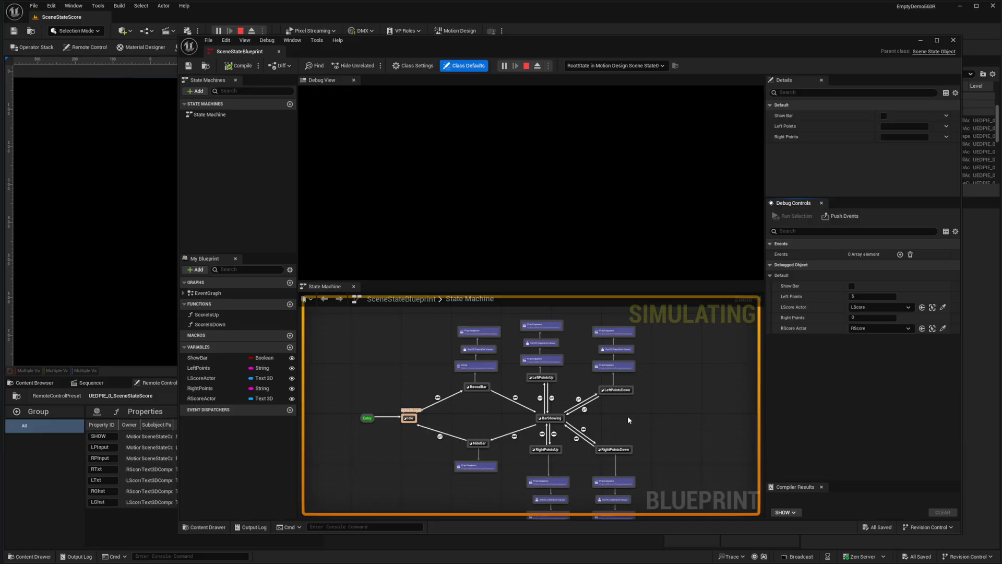
Step: Switch to the browser, review the Epic developer community profile and look through its Introduction to Motion Design Course tutorial
key(alt+Tab)
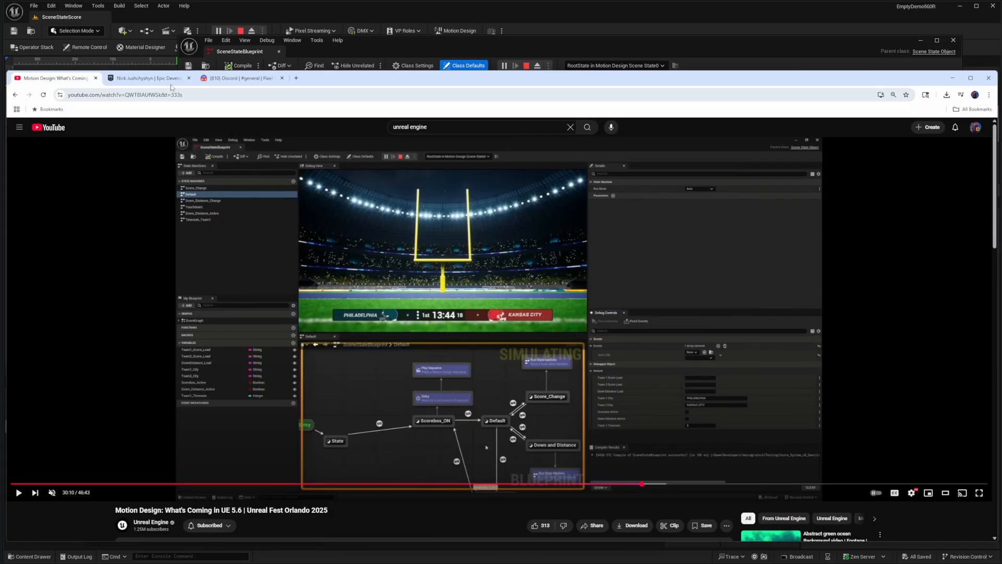
click(136, 79)
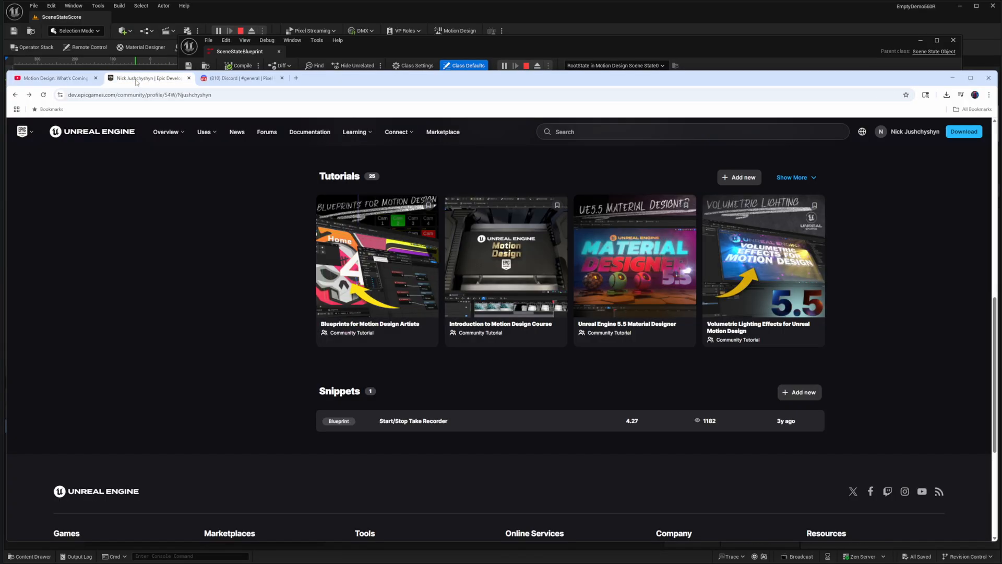
scroll(386, 217, up, 10)
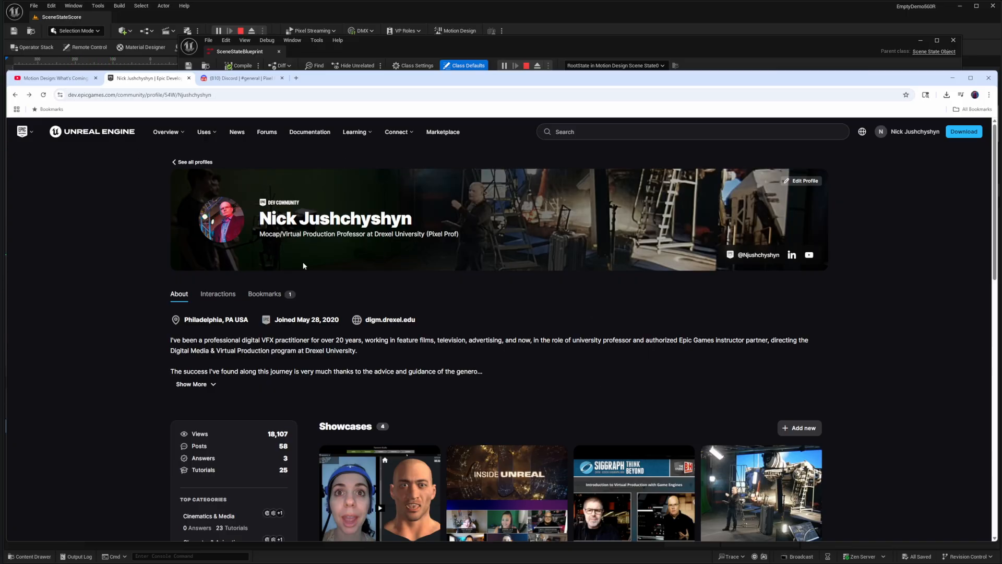
scroll(559, 349, down, 7)
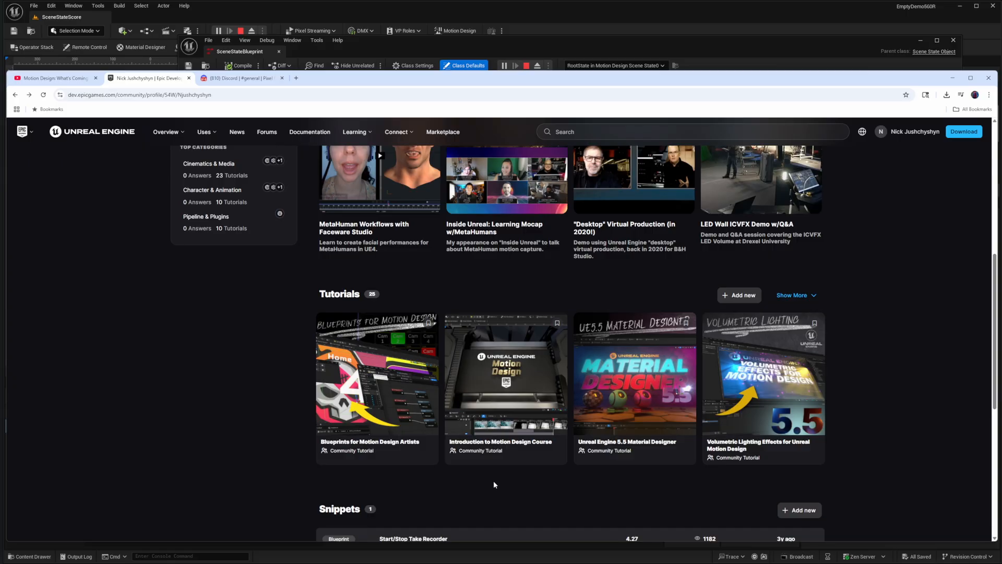
click(493, 413)
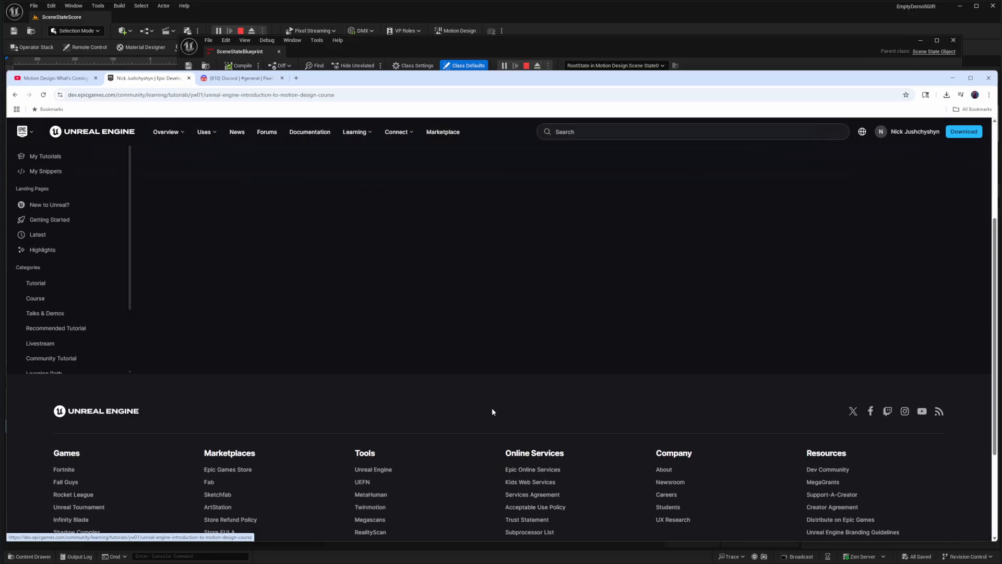
scroll(506, 393, down, 2)
scroll(514, 421, down, 1)
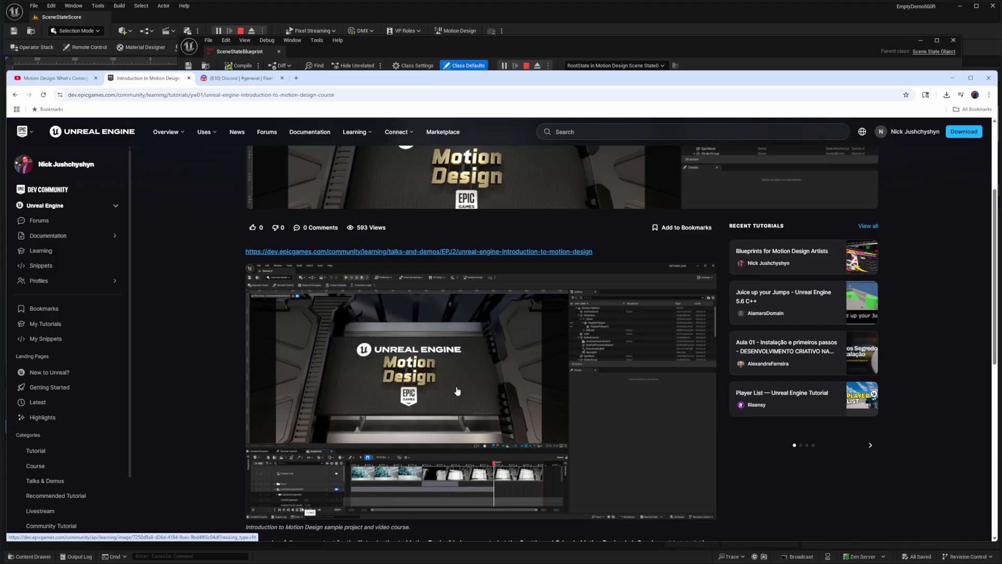
Step: Return to the profile and look through the Blueprints for Motion Design Artists tutorial page
click(15, 95)
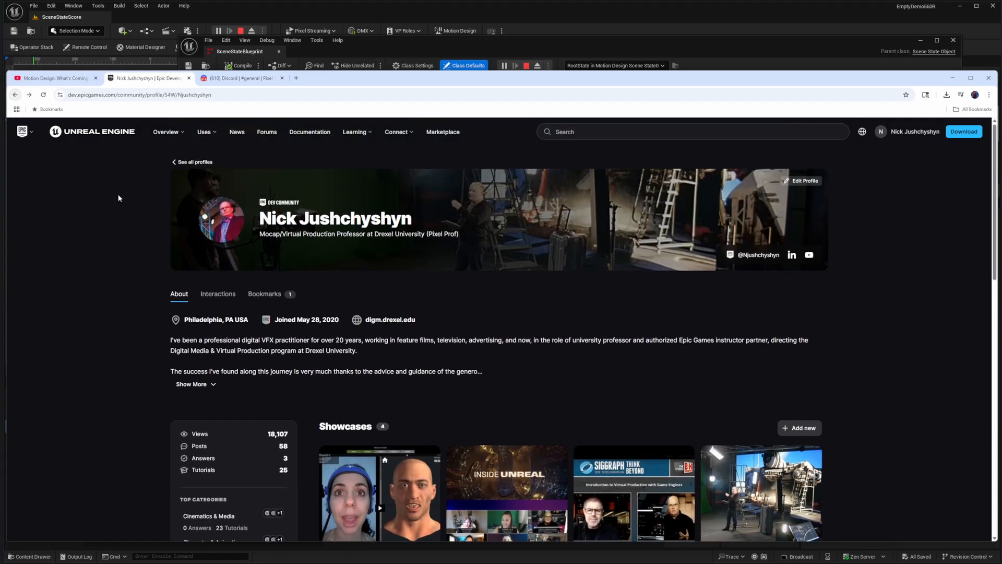
scroll(428, 319, down, 3)
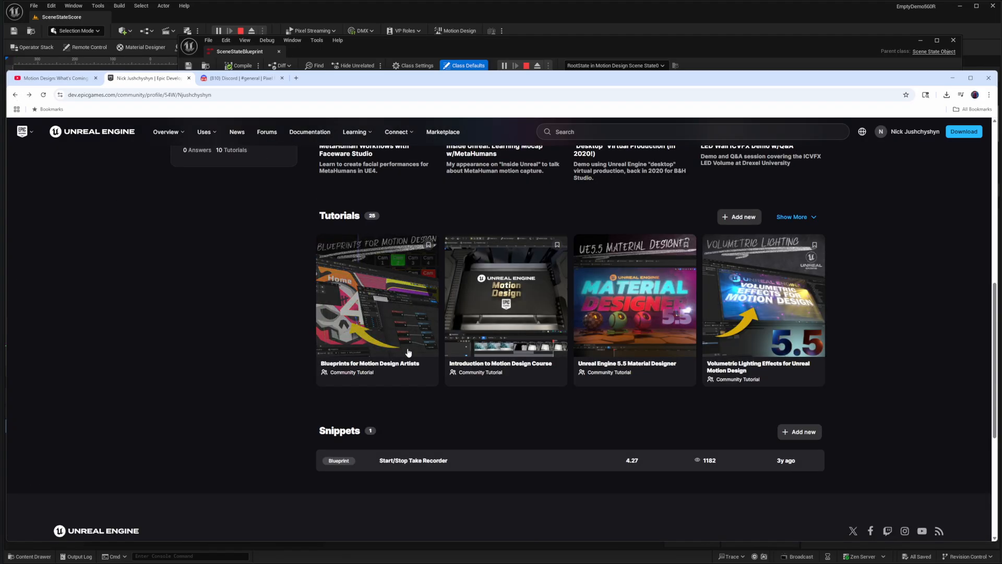
click(379, 335)
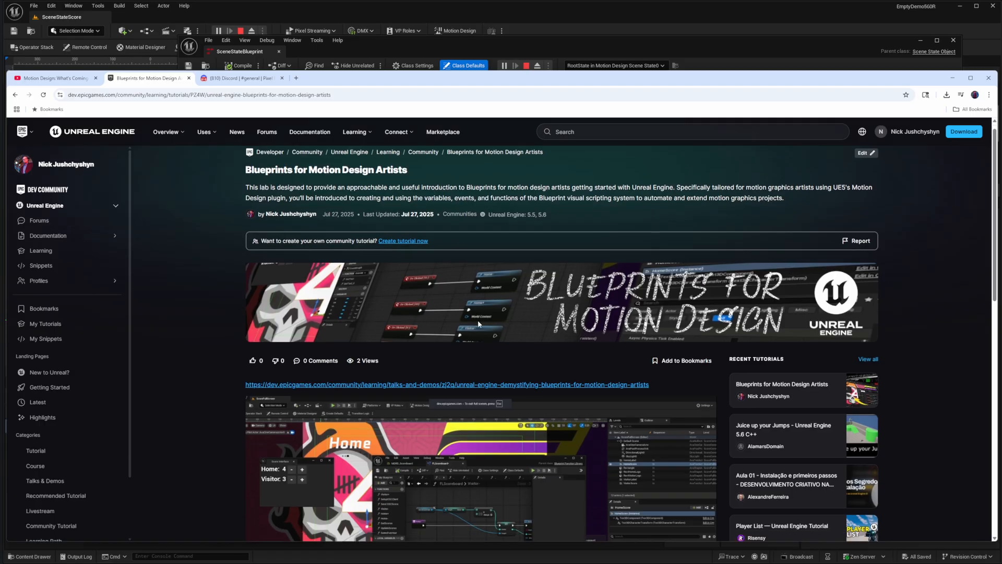
scroll(468, 363, down, 3)
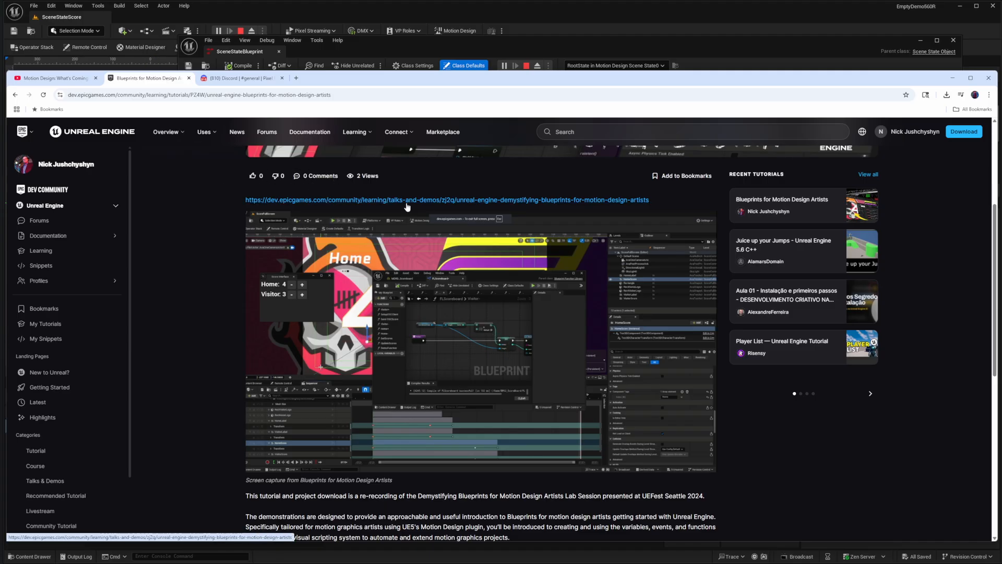
Step: Close the Scene State Blueprint in Unreal Editor and open the RD_Scoreboard rundown from the TrySceneState folder
click(506, 45)
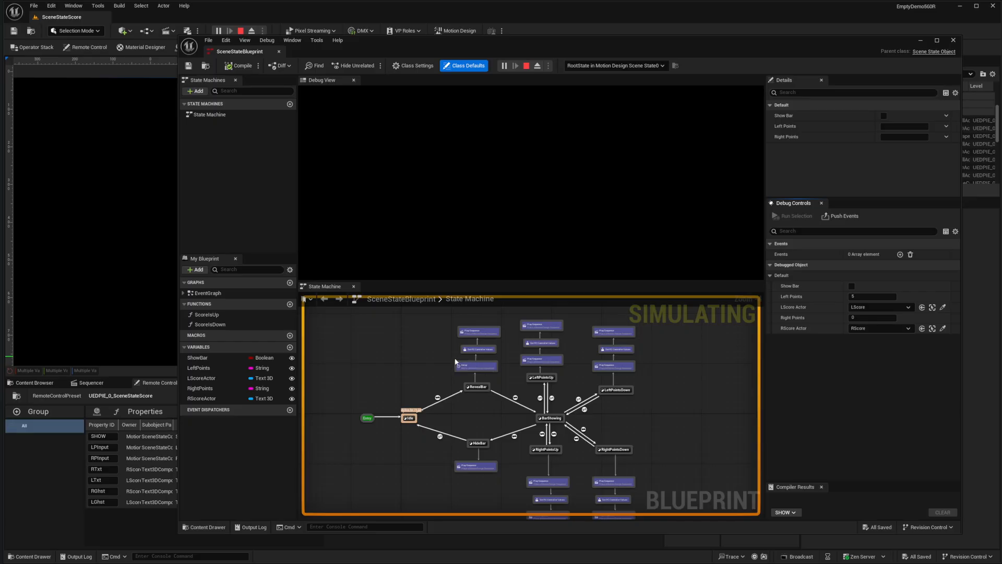
click(952, 40)
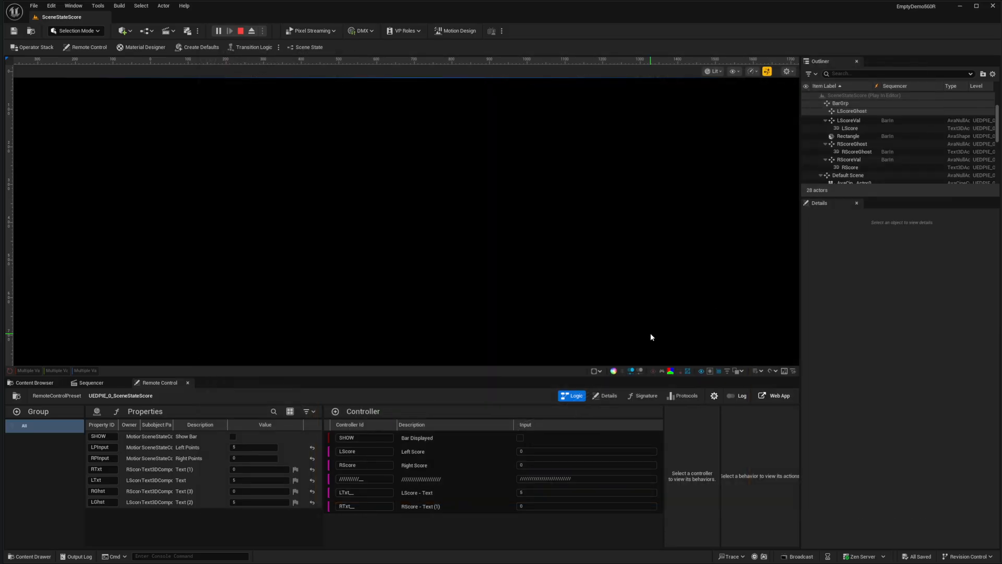
click(32, 383)
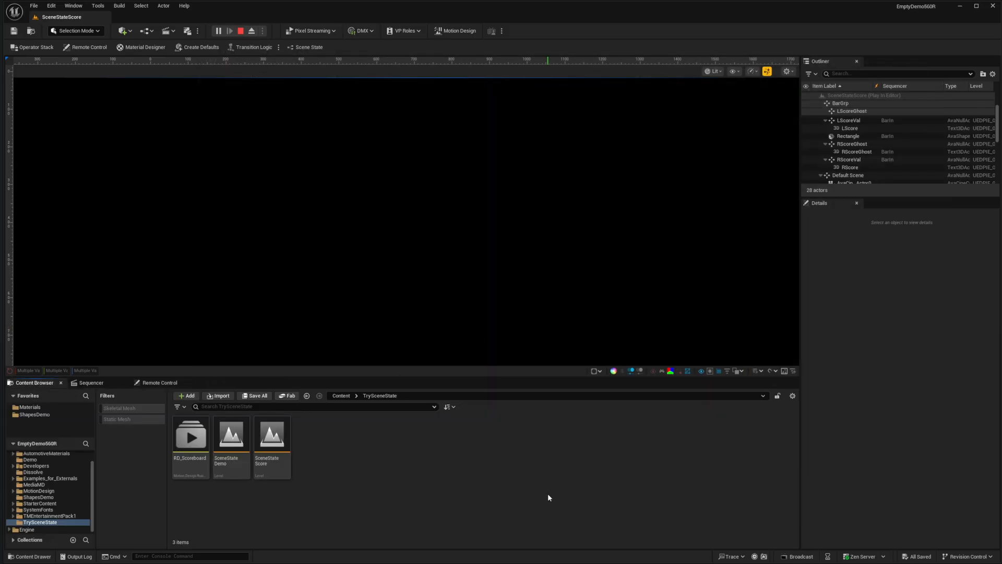
double_click(191, 438)
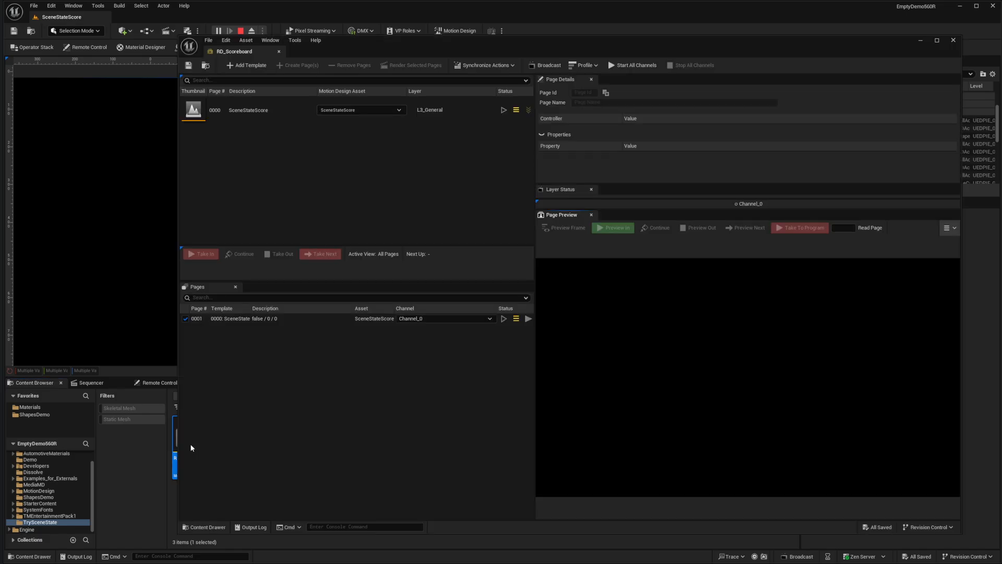
Step: Preview page 0001 of the rundown and enable its SHOW controller
click(299, 319)
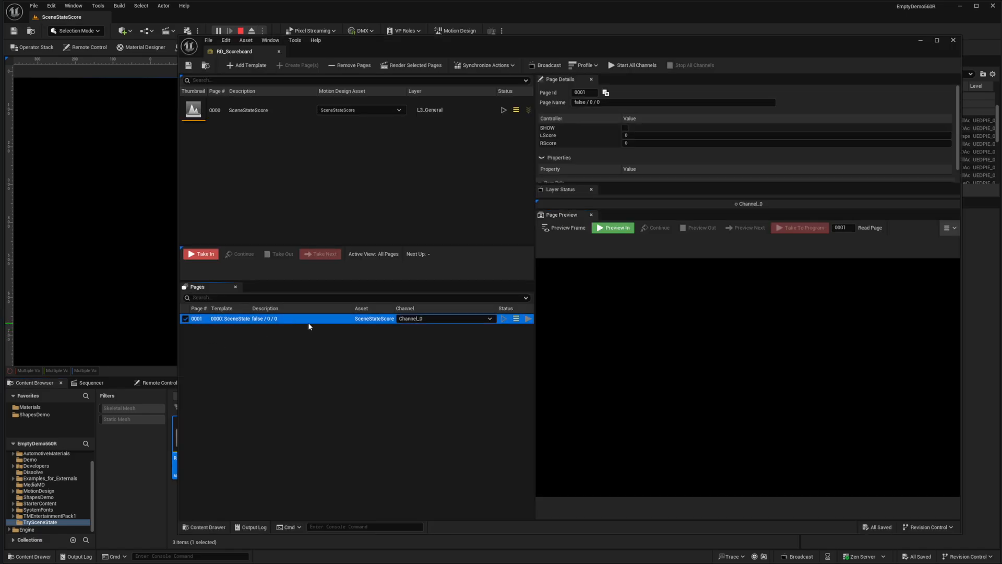
click(612, 227)
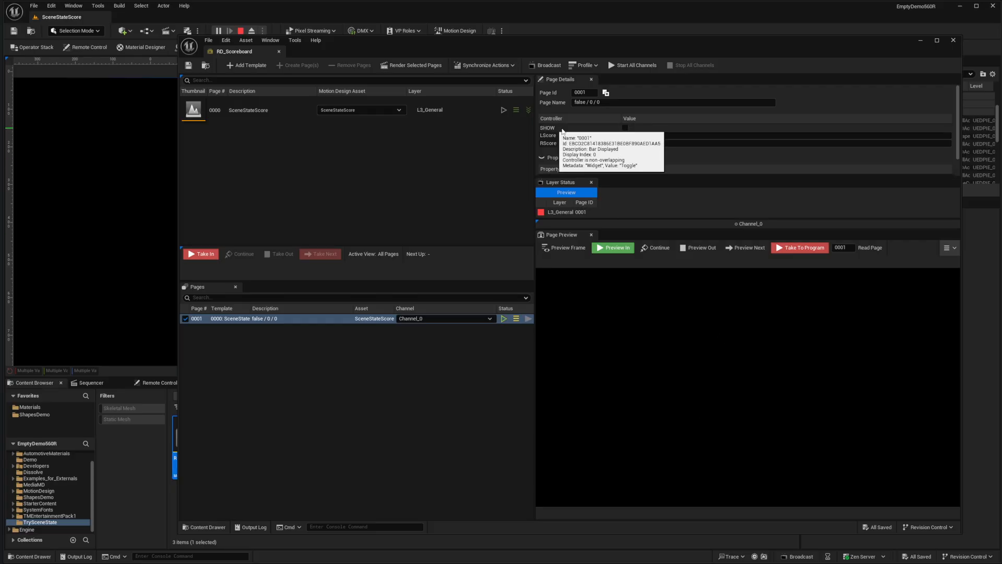
click(627, 128)
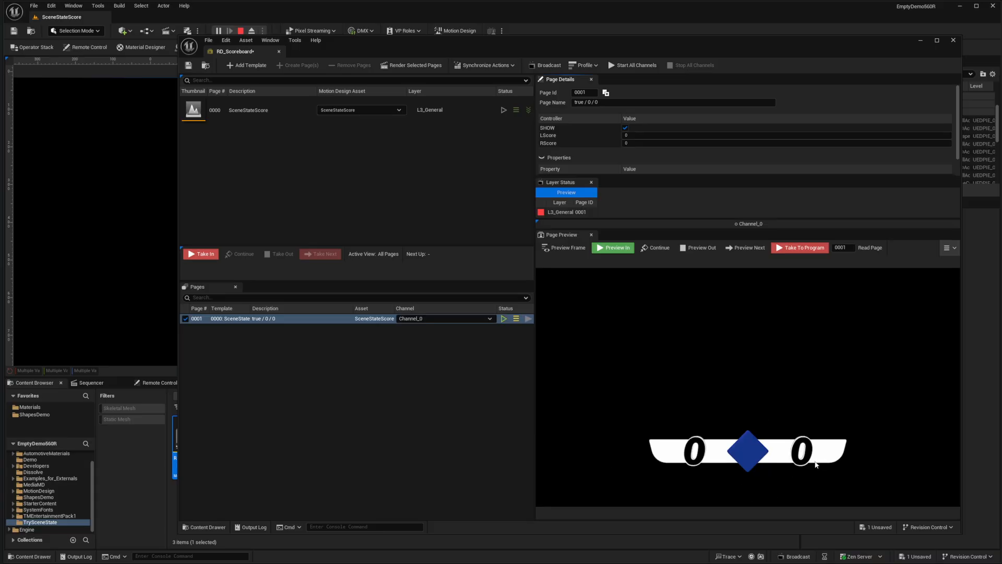
Step: Set the LScore controller of page 0001 to 6
click(625, 136)
click(650, 136)
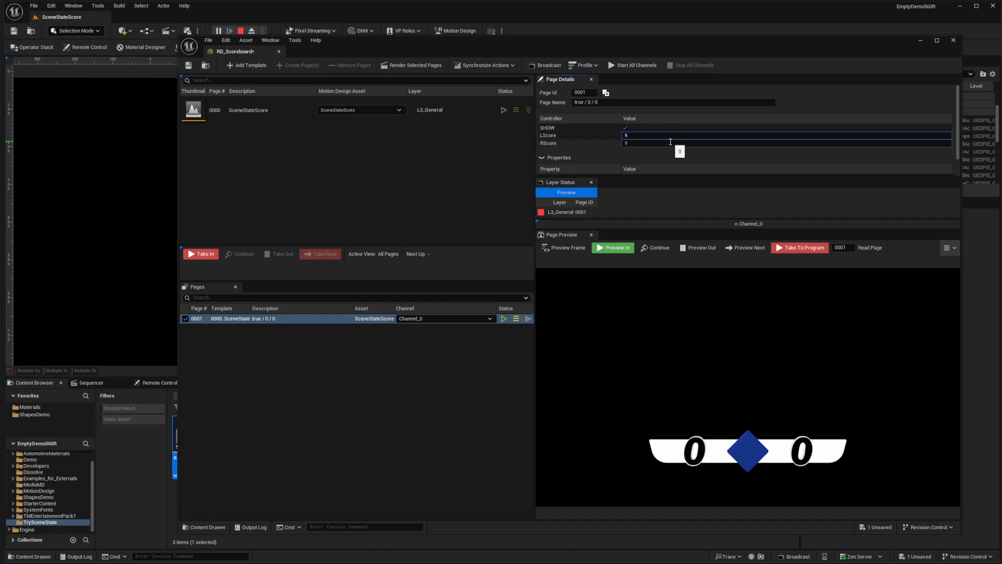
text(6)
key(Return)
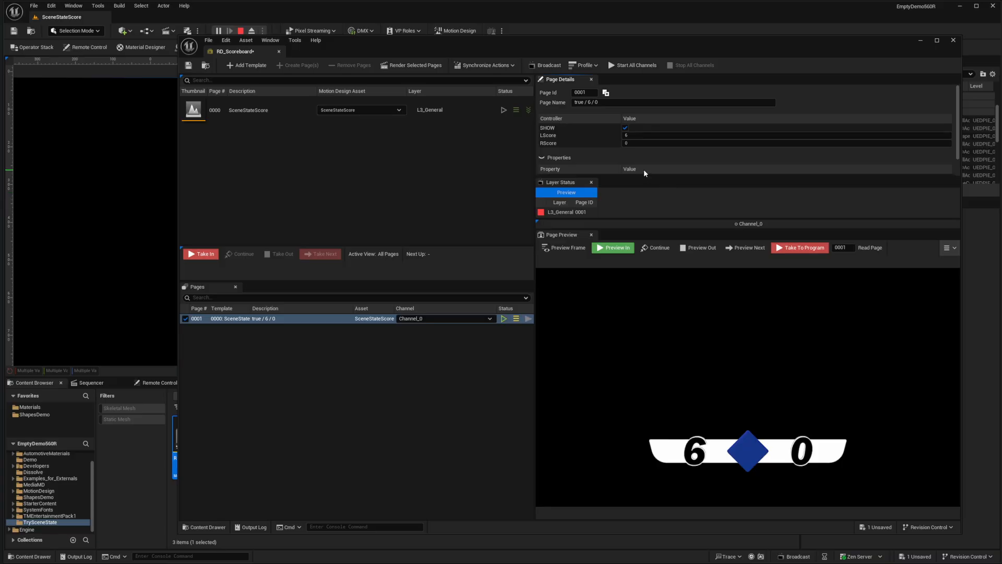
Step: Test score changes in both directions by setting LScore to 7 and then back to 6
click(626, 135)
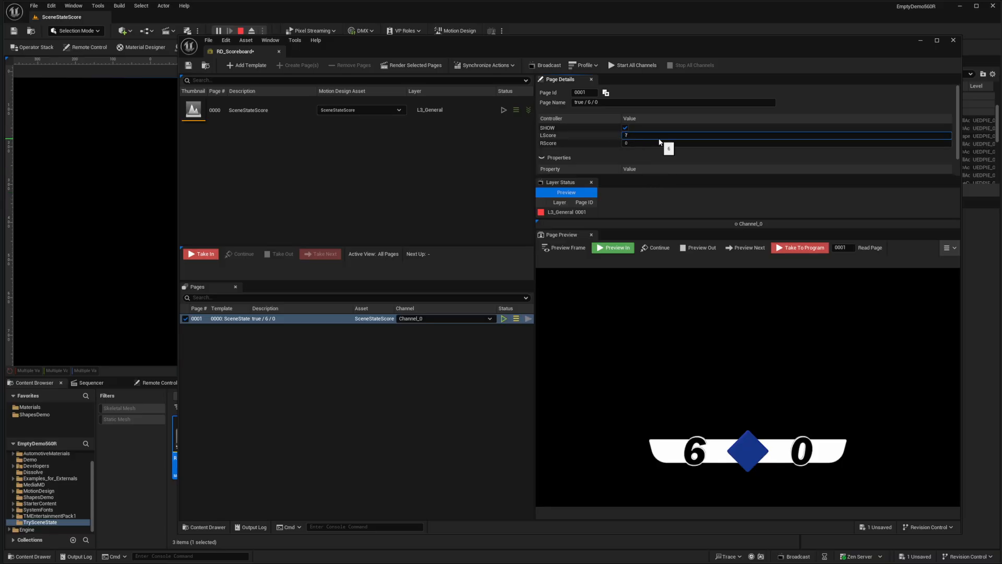
key(Return)
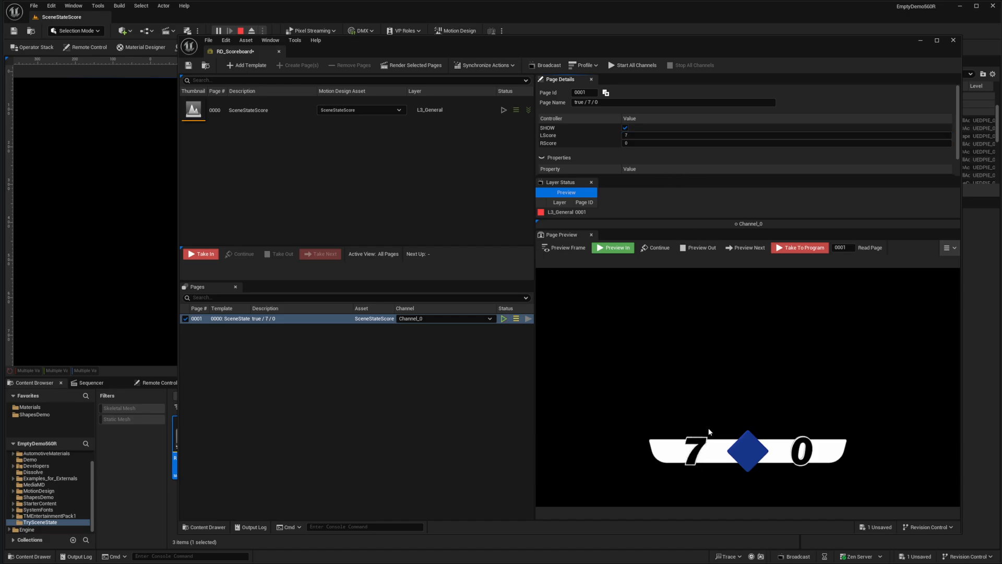
click(634, 136)
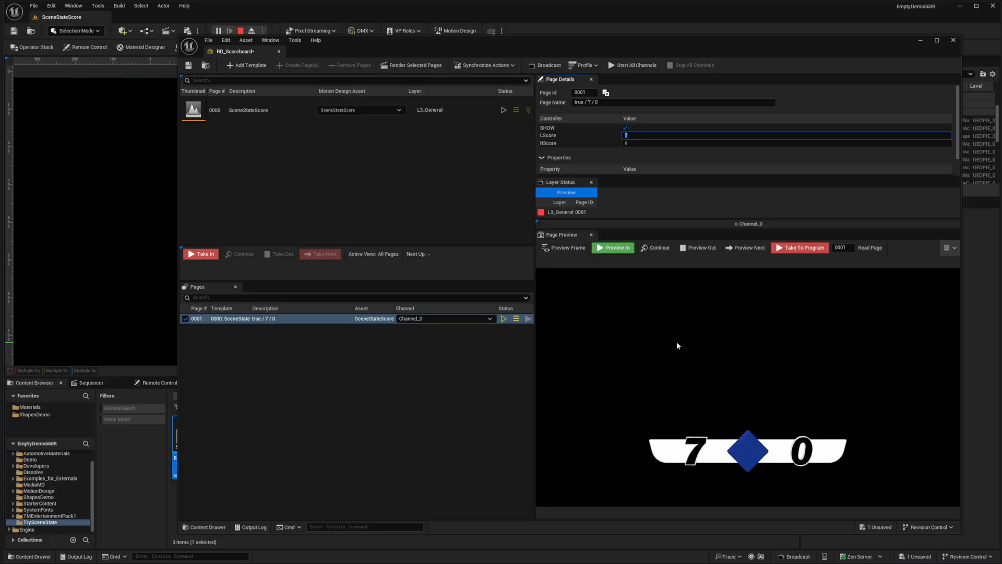
text(6)
key(Return)
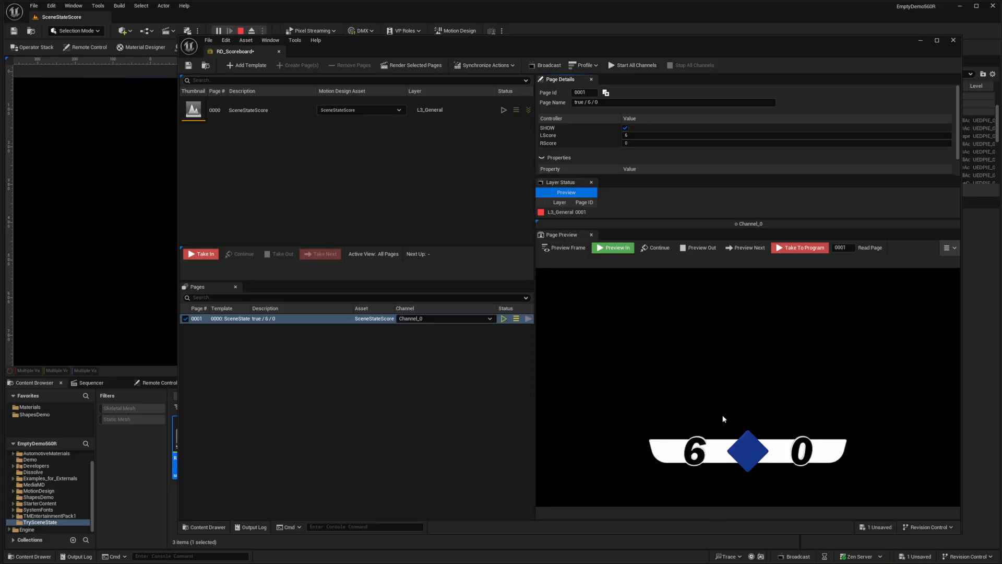
Step: Set the page's RScore controller to 7 and then down to 6
click(632, 142)
text(7)
key(Return)
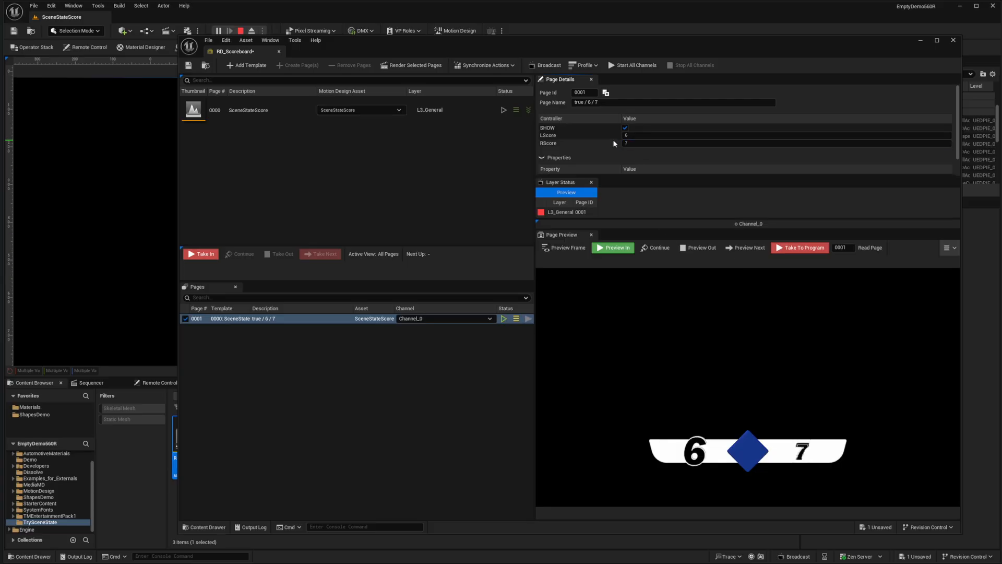
drag(632, 144, 609, 145)
text(6)
key(Return)
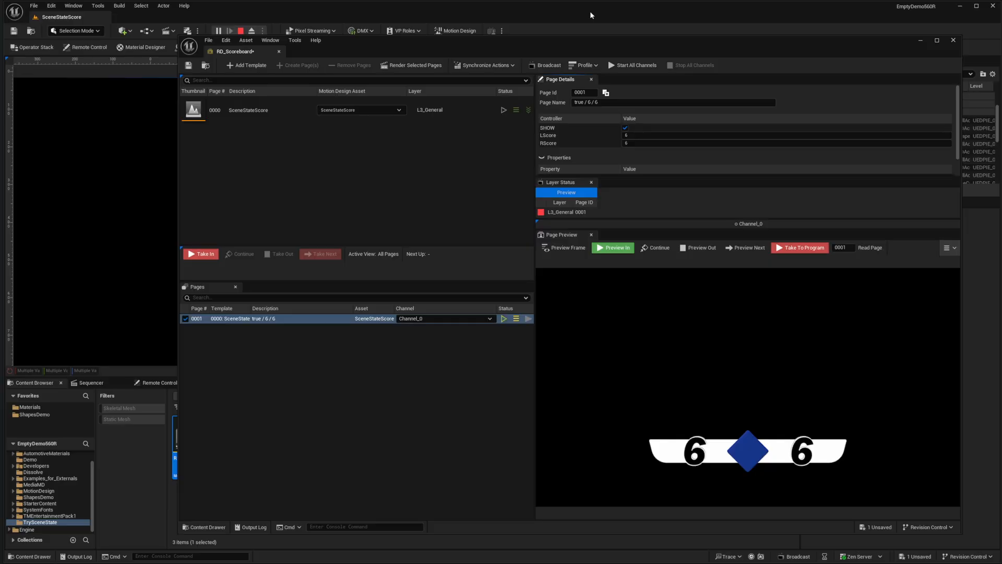
Step: Close the RD_Scoreboard rundown editor, choosing to stop all playing pages
click(954, 41)
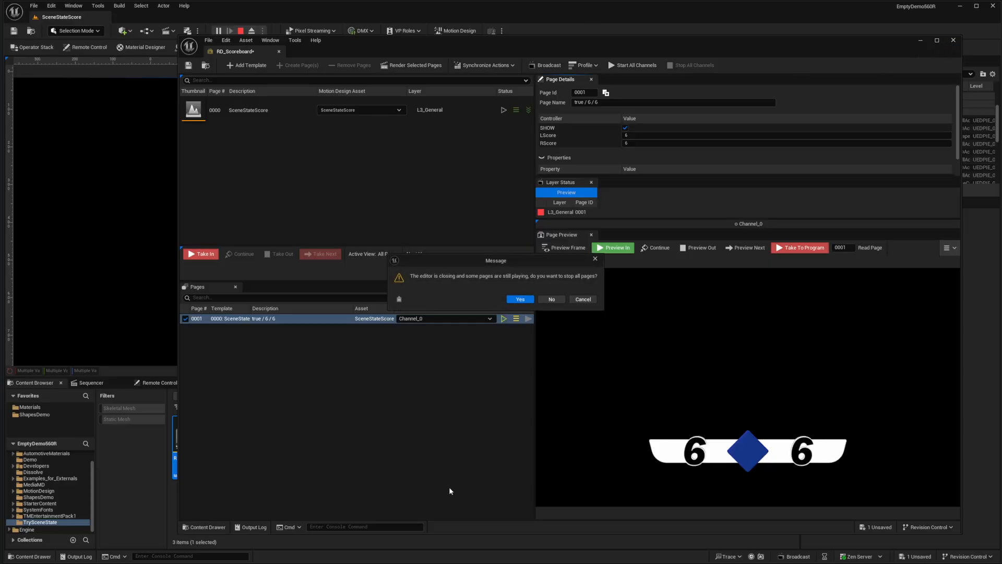
click(523, 299)
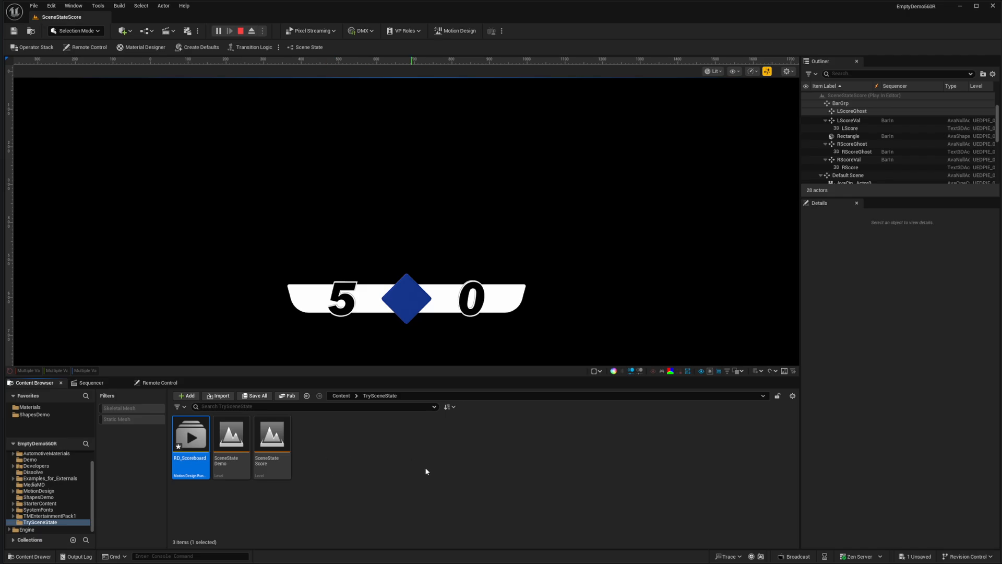
Step: Switch to the browser and view the general channel of the Discord server
key(alt+Tab)
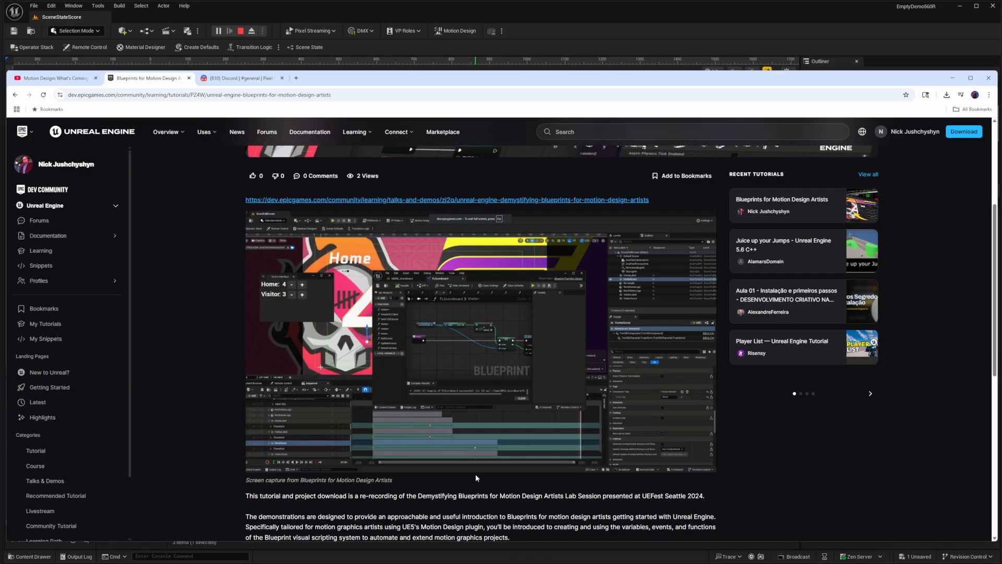
click(236, 79)
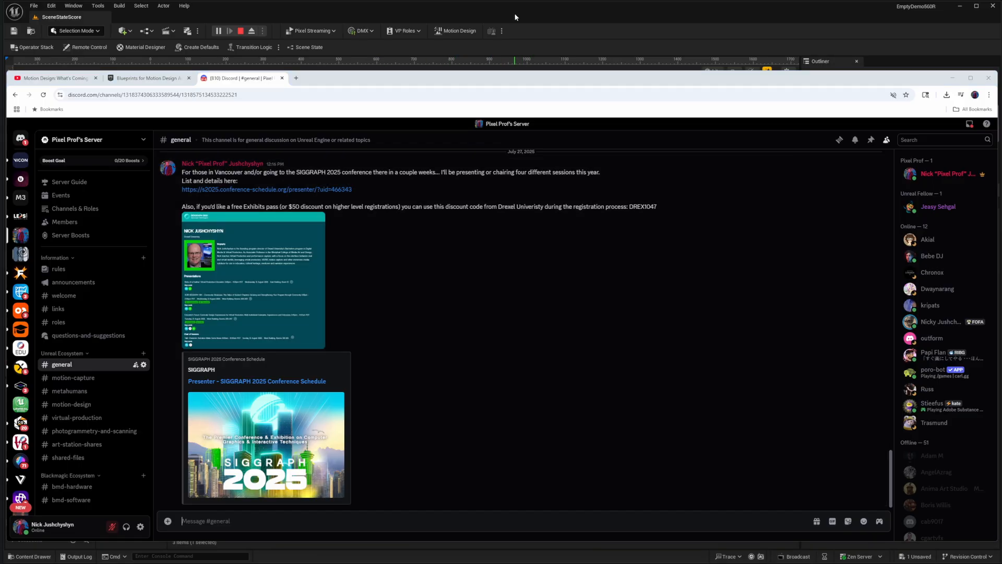
Step: Switch back to the Unreal Editor, open the RD_Scoreboard rundown and preview page 0001
click(515, 17)
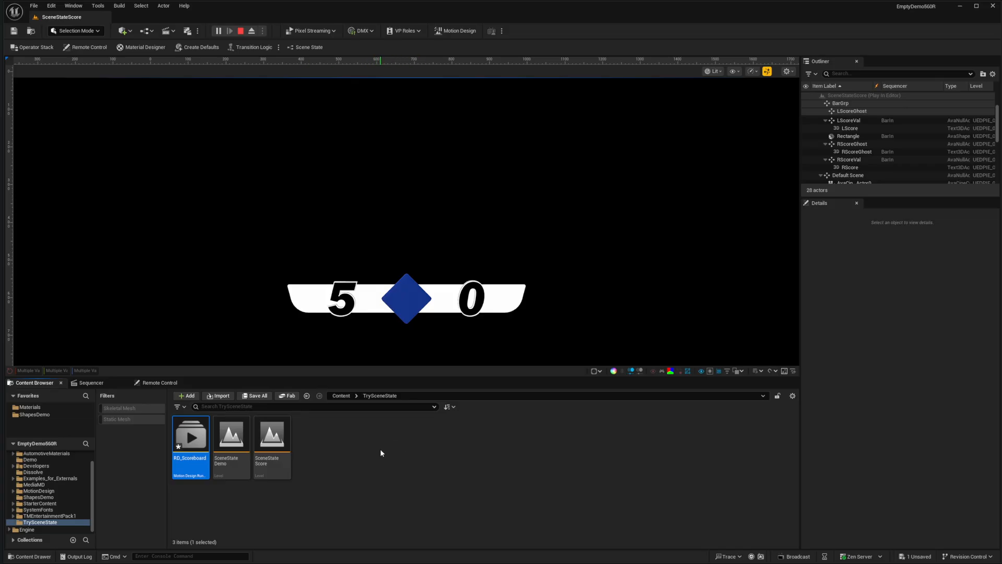
click(166, 384)
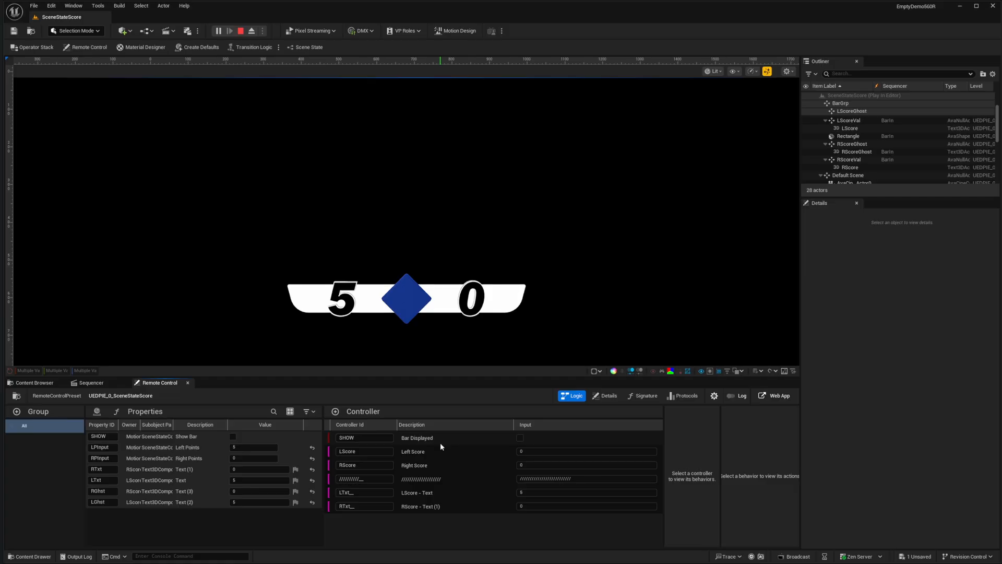
click(34, 383)
double_click(192, 447)
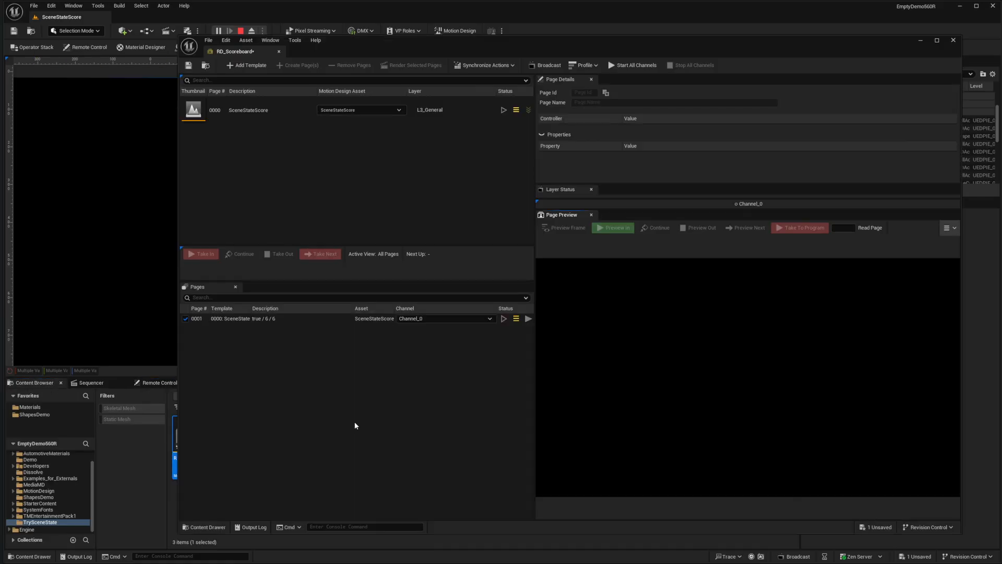
click(339, 318)
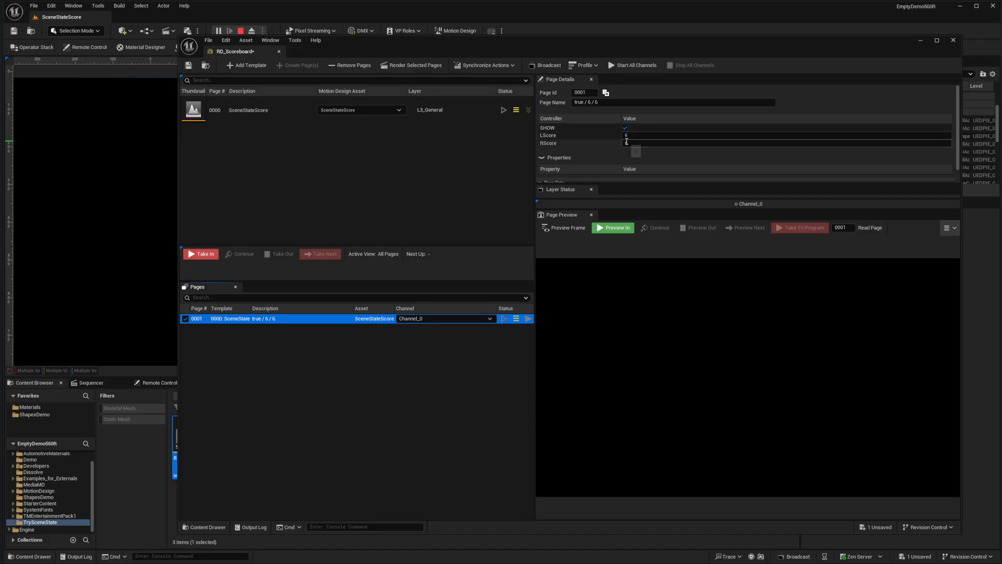
click(611, 227)
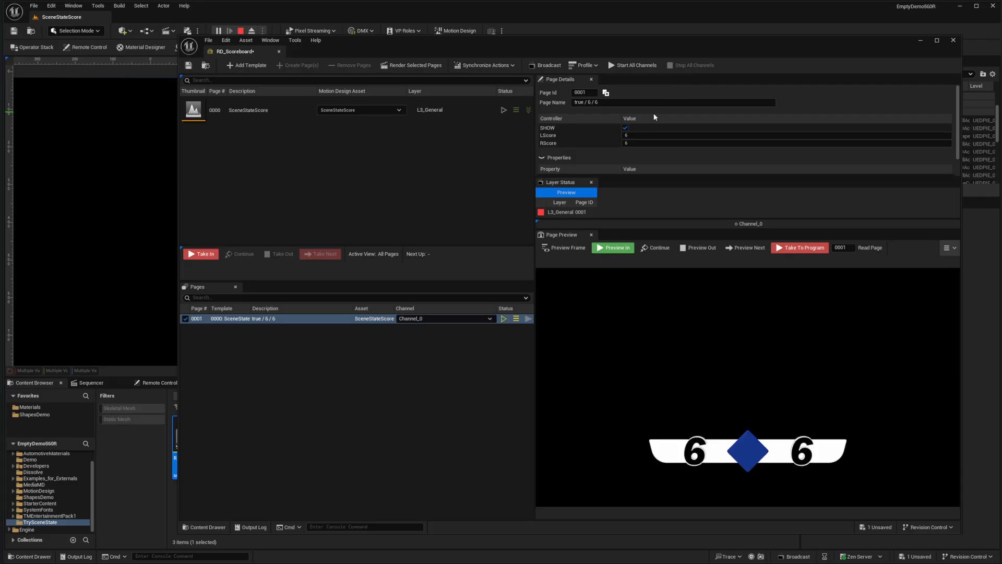
Step: Turn the page's SHOW controller off, set LScore to 5 and RScore to 7, and turn SHOW back on
click(624, 127)
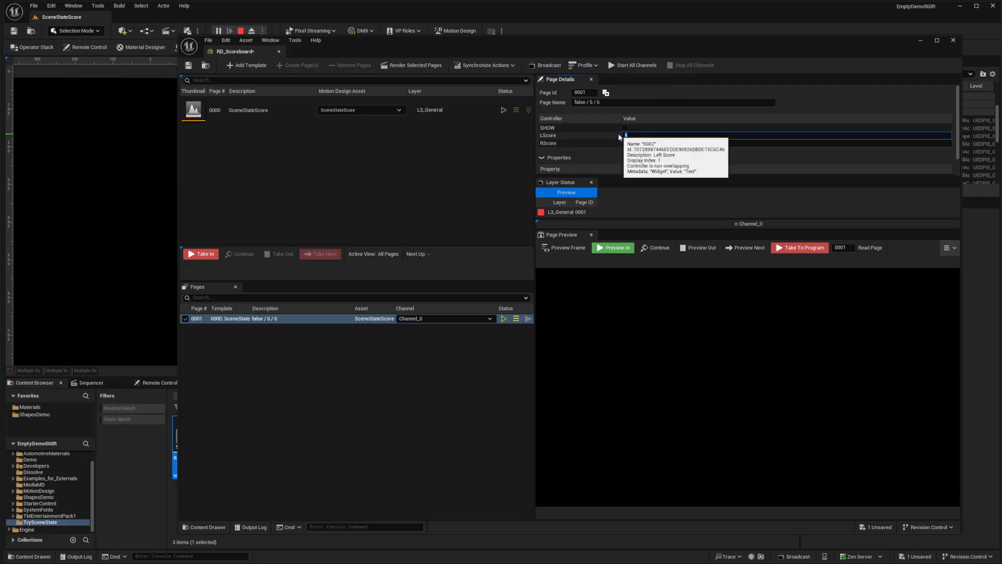
click(619, 136)
text(5)
key(Tab)
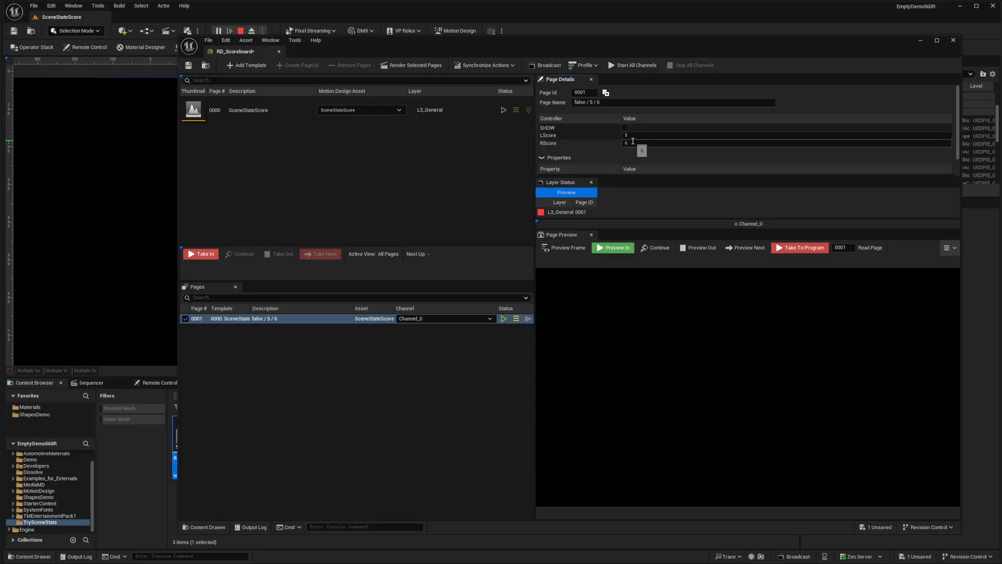
text(7)
key(Return)
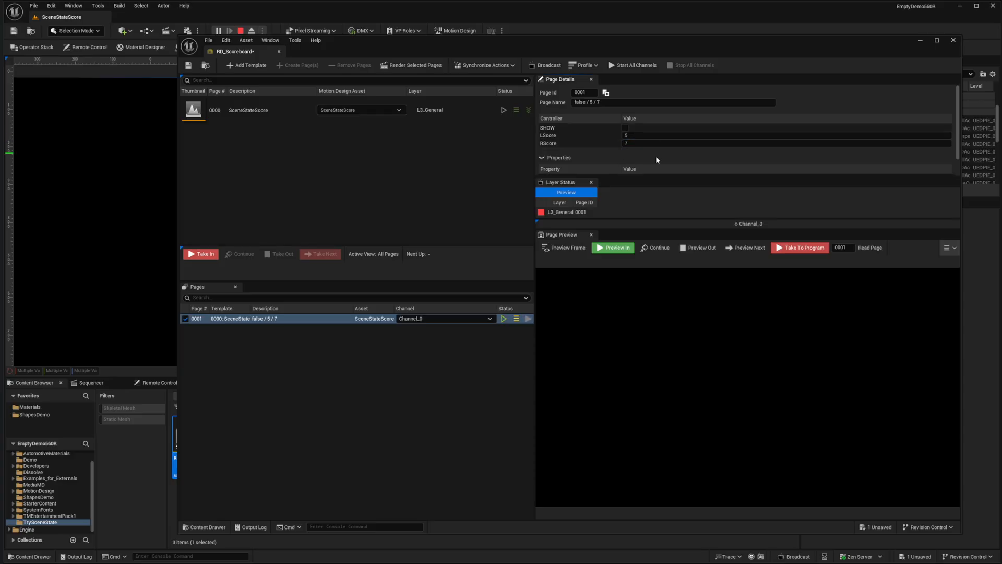
click(624, 127)
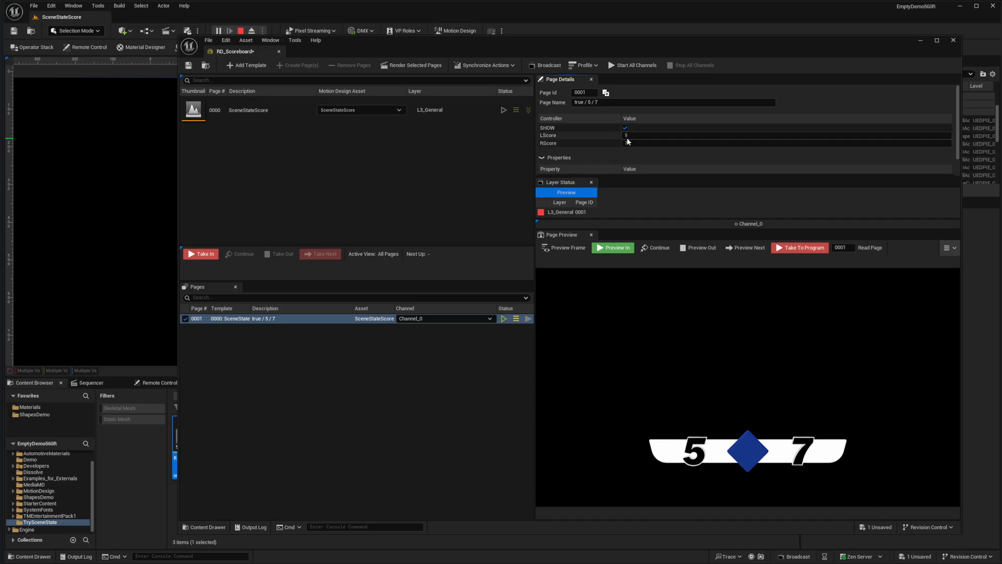
Step: Resize the rundown window so the level's Remote Control controllers can be viewed alongside the page preview
drag(962, 533, 829, 326)
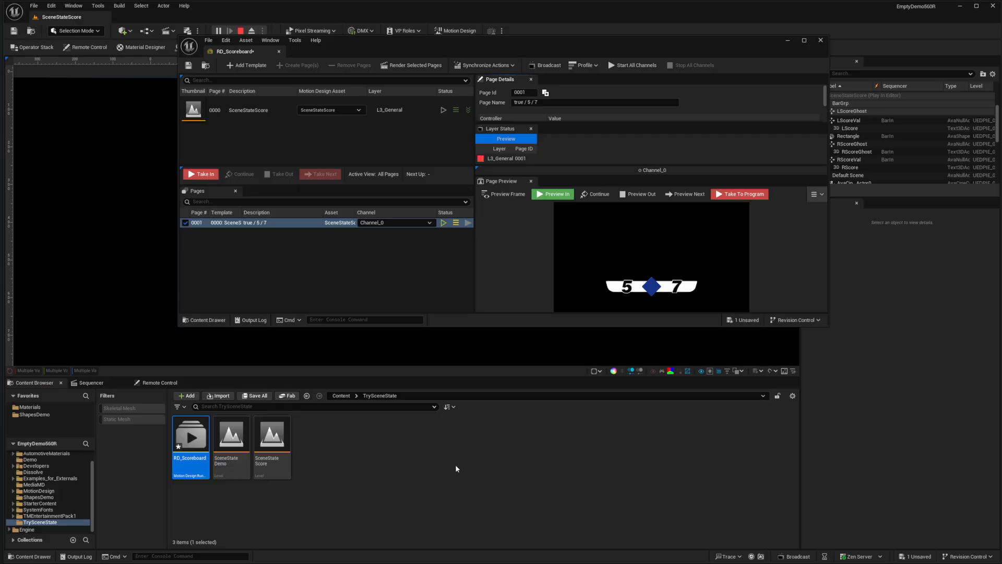
click(156, 383)
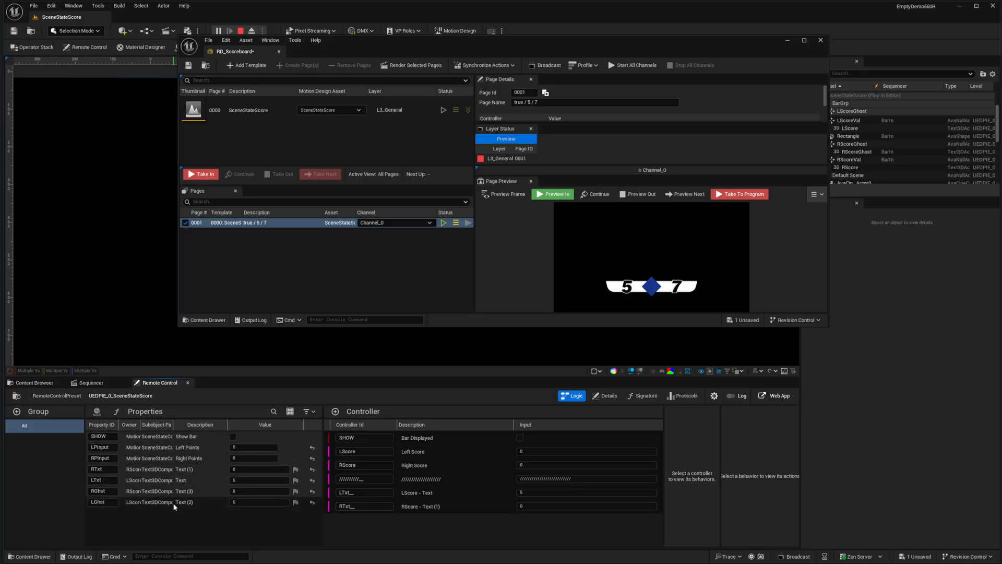
drag(533, 327, 533, 344)
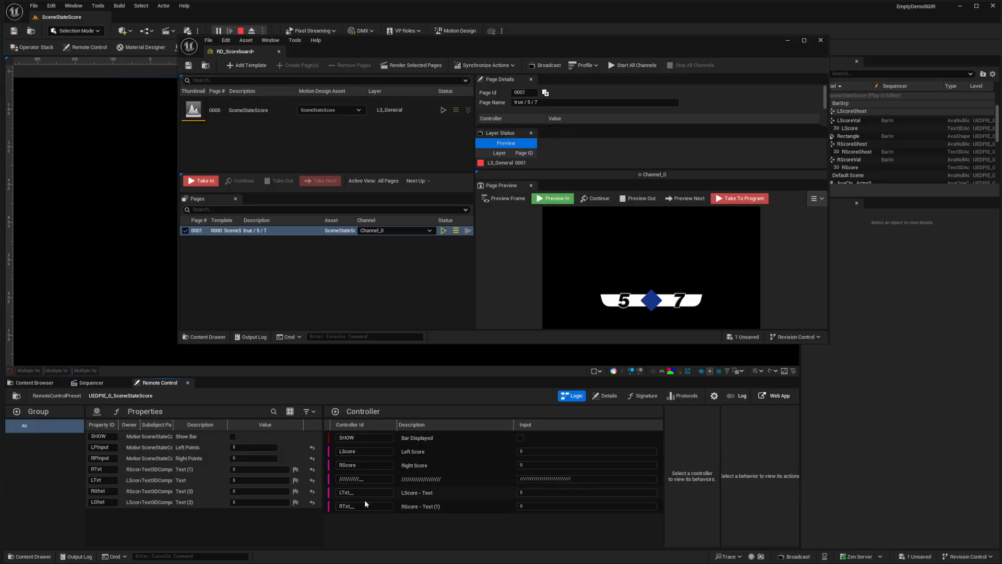
drag(480, 343, 480, 387)
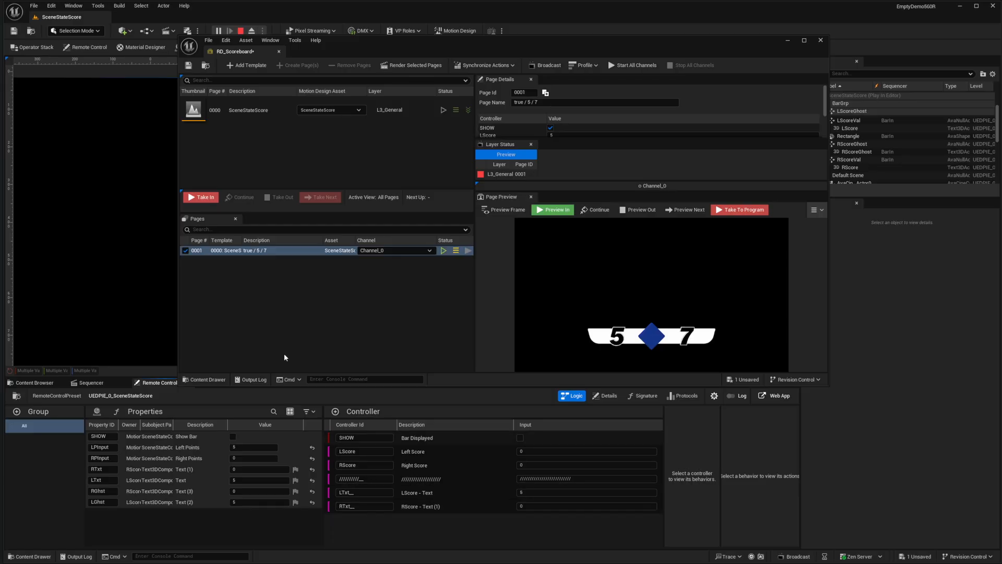
Step: Add _HIDE as a second Ignored Controller Postfix in the Motion Design Playback & Broadcast project settings
click(51, 5)
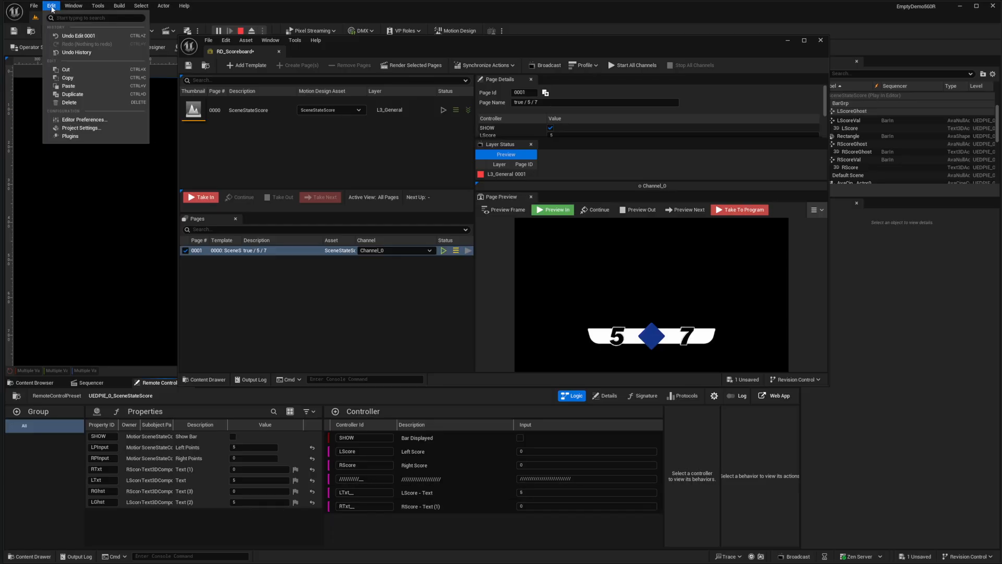
click(73, 129)
drag(289, 172, 278, 434)
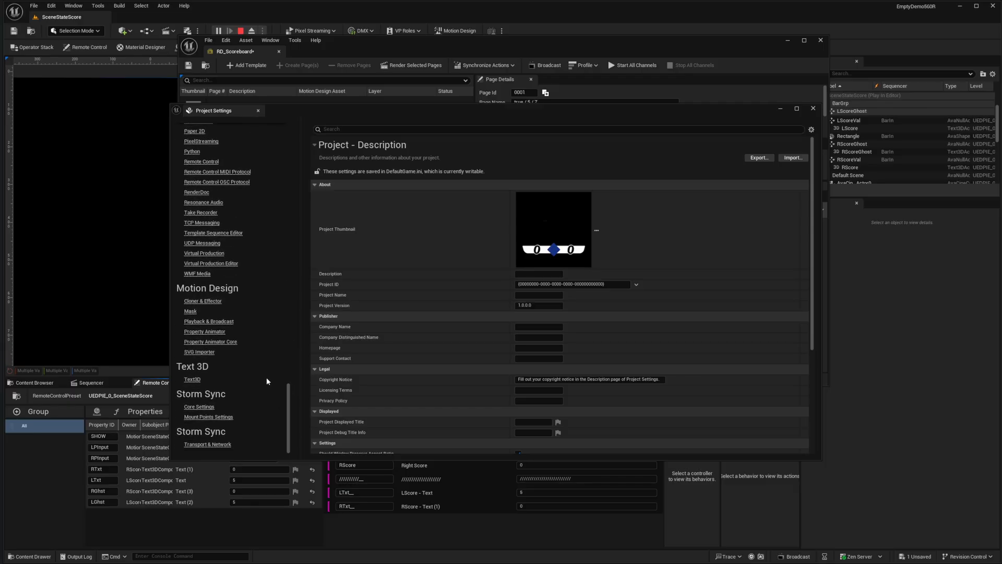
click(204, 322)
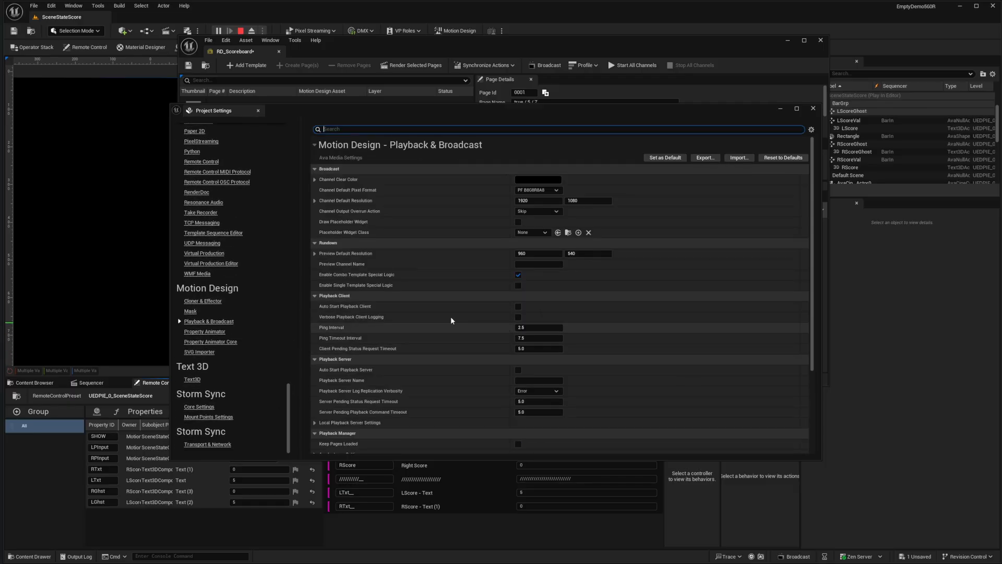
scroll(437, 302, down, 4)
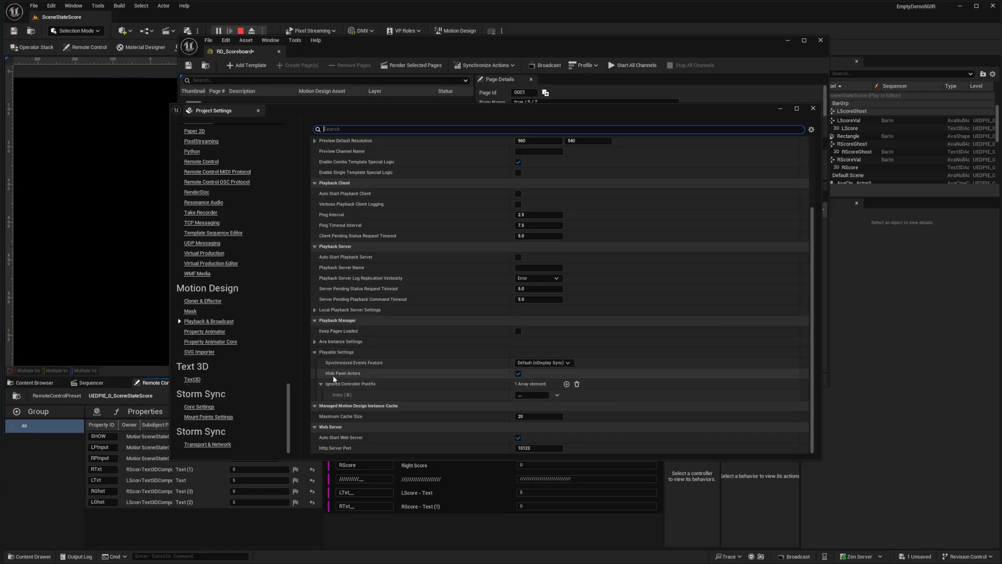
mouse_move(350, 387)
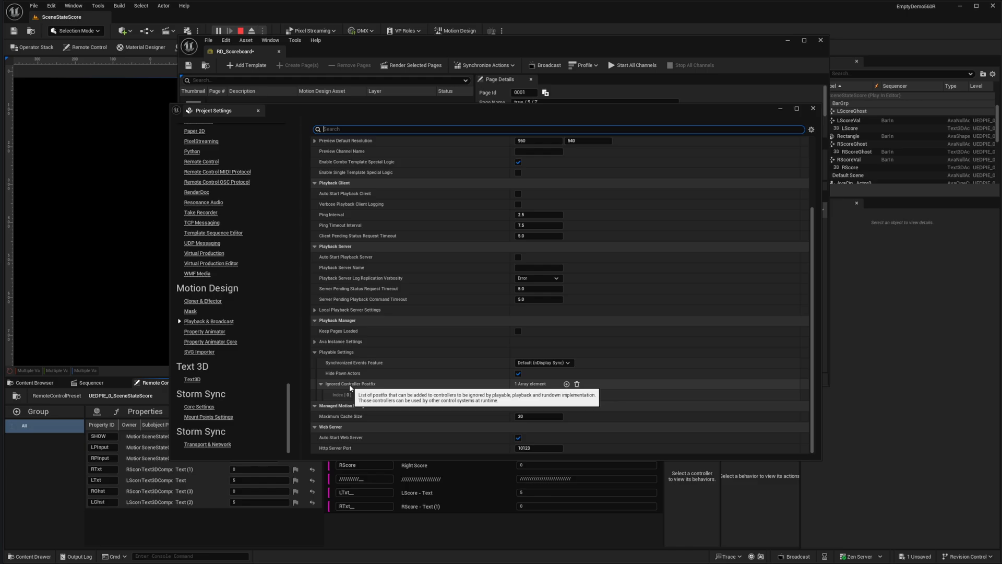
click(566, 384)
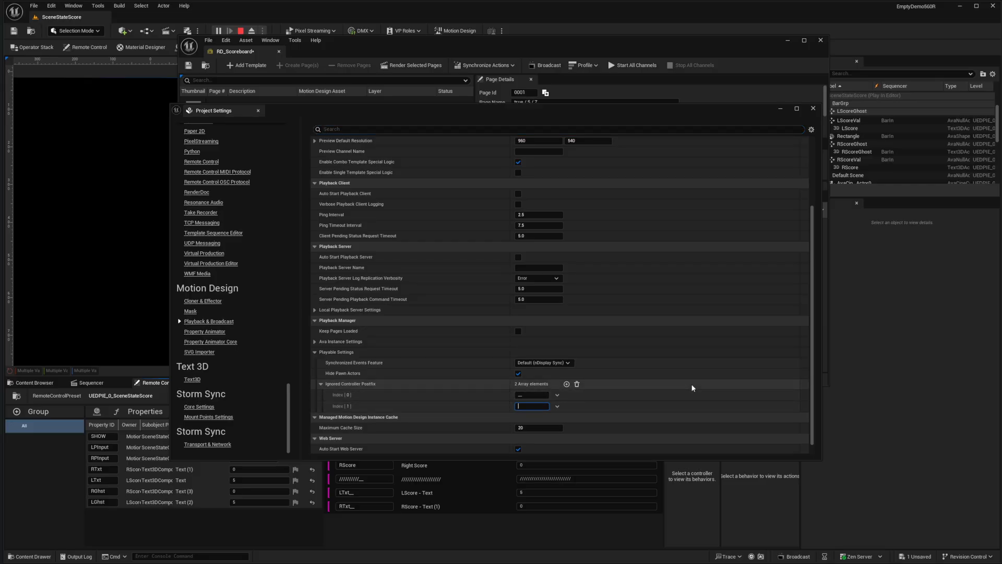
text(_HIDE)
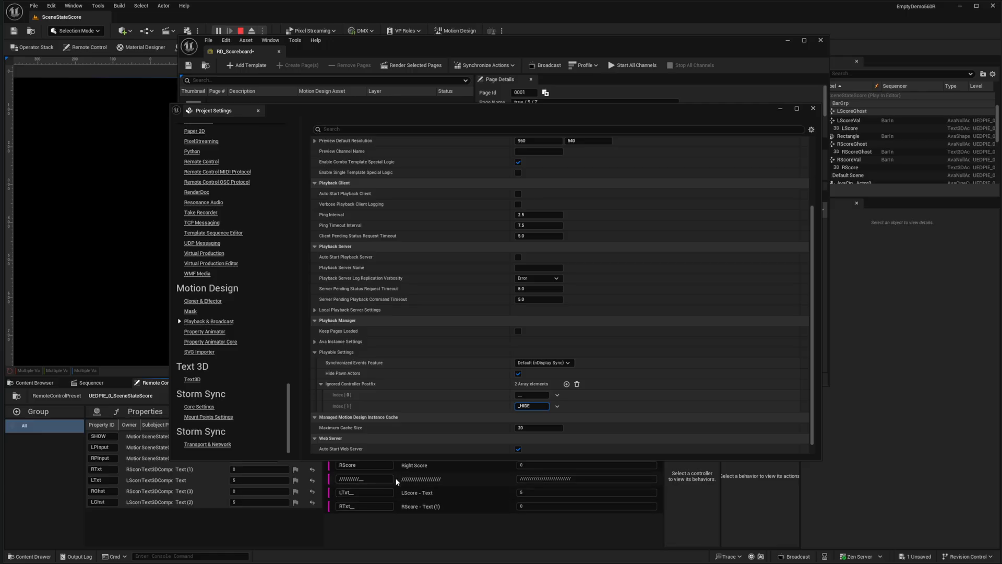
click(813, 108)
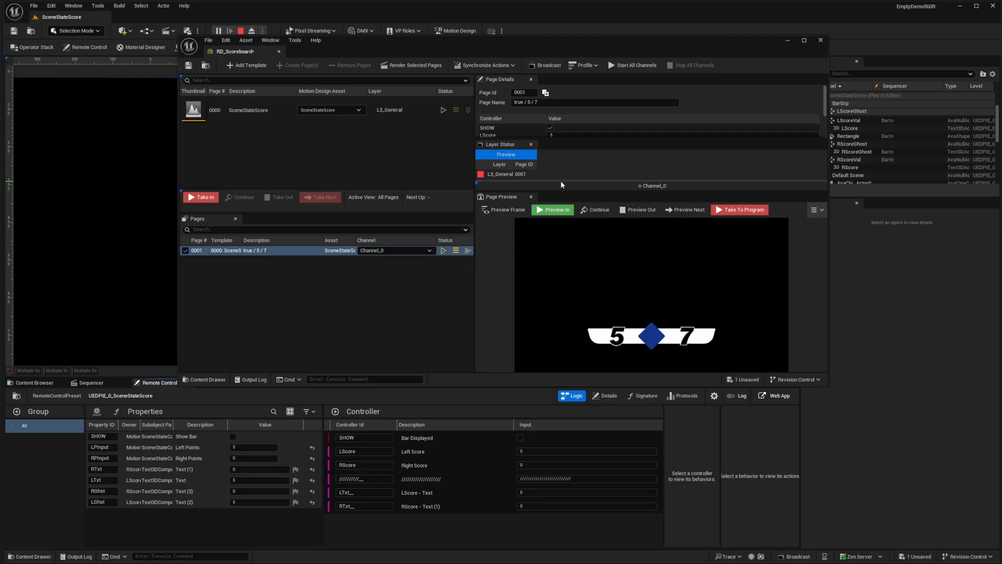
Step: Enlarge the rundown's page details area, then stop the page preview and close the rundown editor
drag(560, 181, 561, 237)
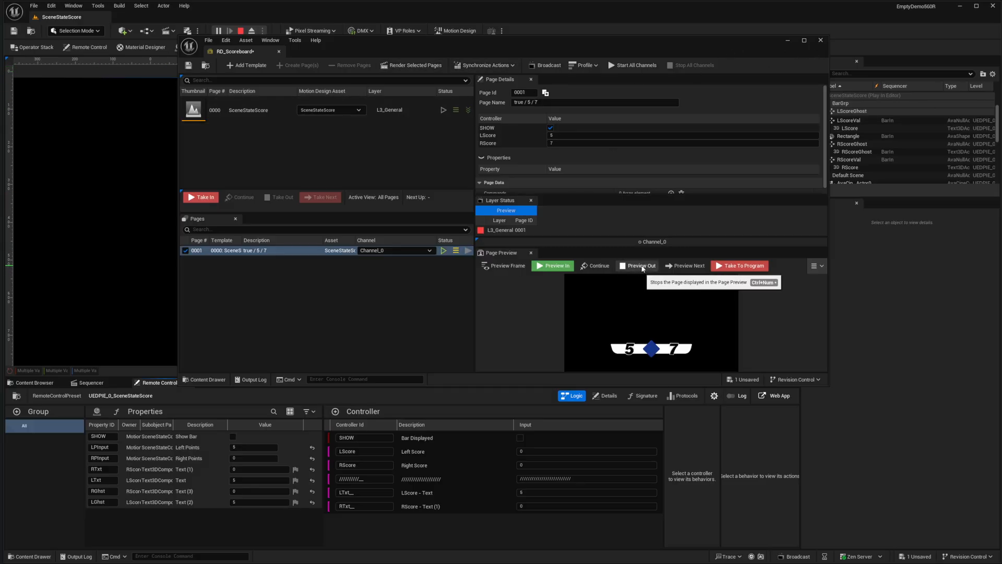
click(638, 265)
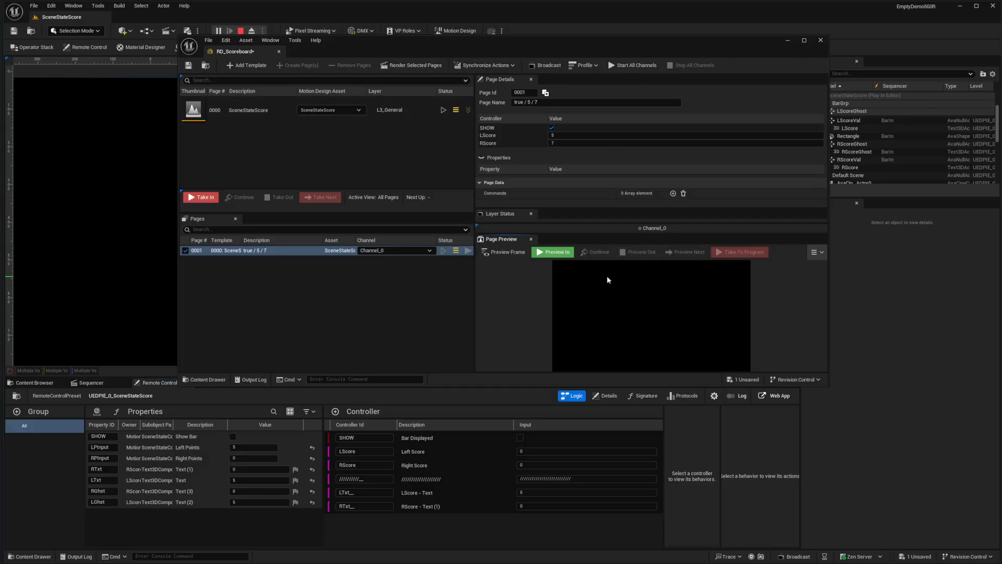
click(822, 41)
Step: Rename the Right Score controller's ID to RScore_HIDE
click(365, 466)
click(371, 465)
text(HIDE)
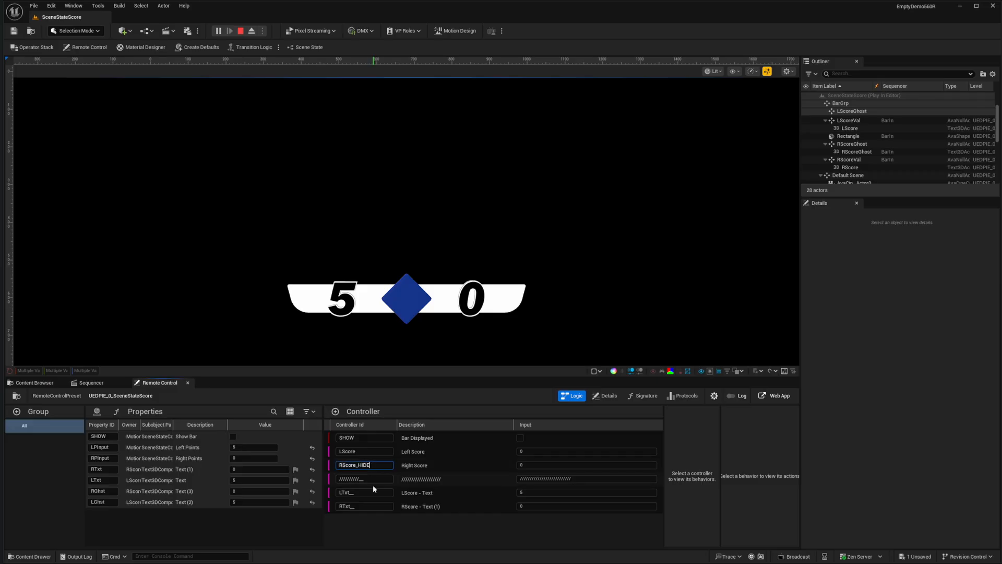
key(Return)
Step: End the play session and save the SceneStateScore level
key(Escape)
click(34, 382)
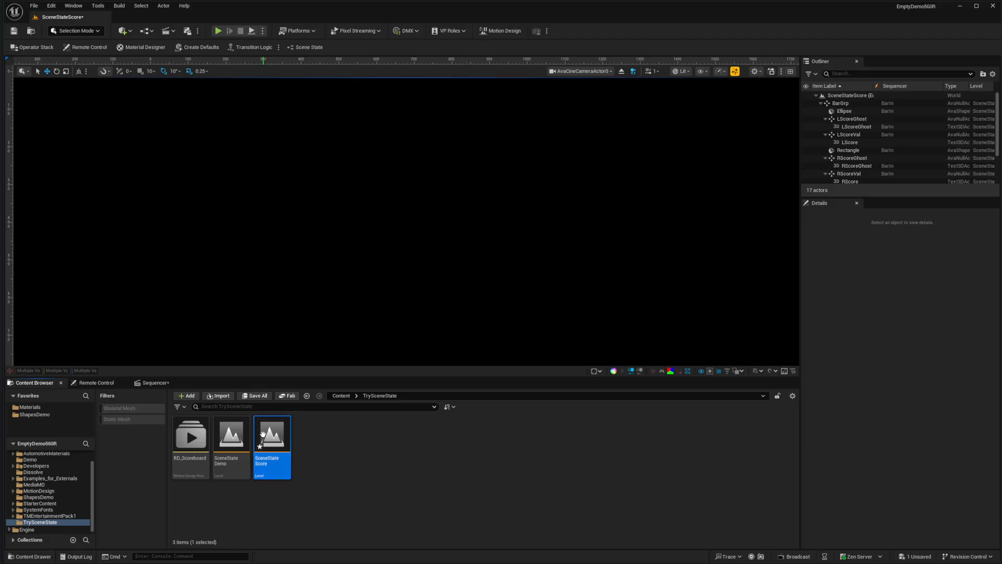
key(ctrl+s)
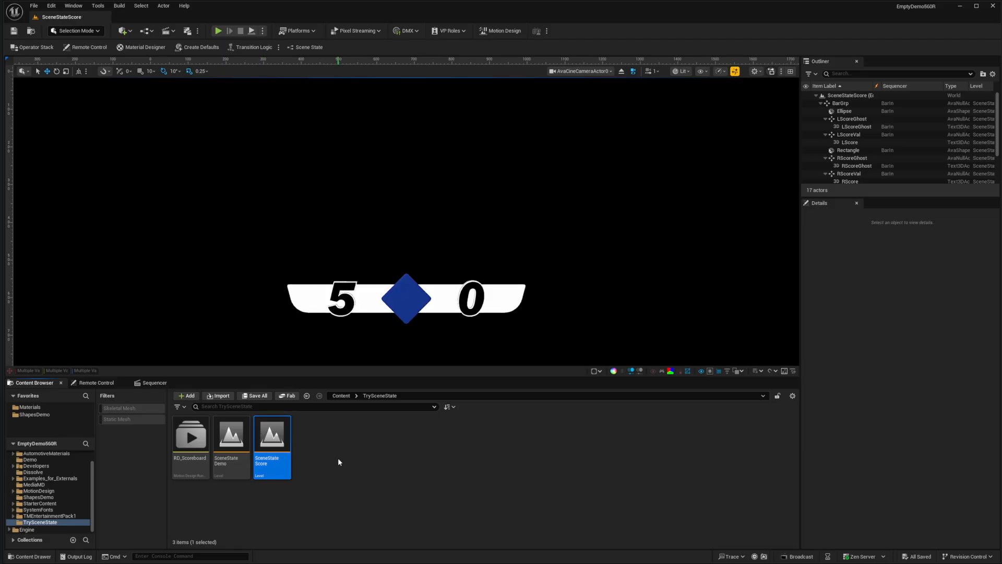
Step: Open the RD_Scoreboard rundown, check which controllers page 0001 lists, and close the rundown
double_click(193, 439)
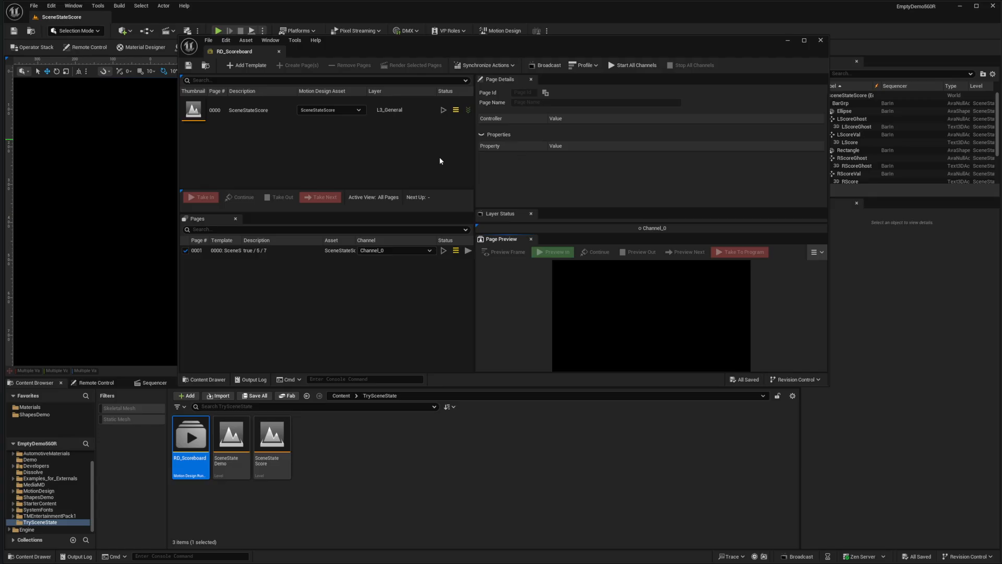
click(273, 250)
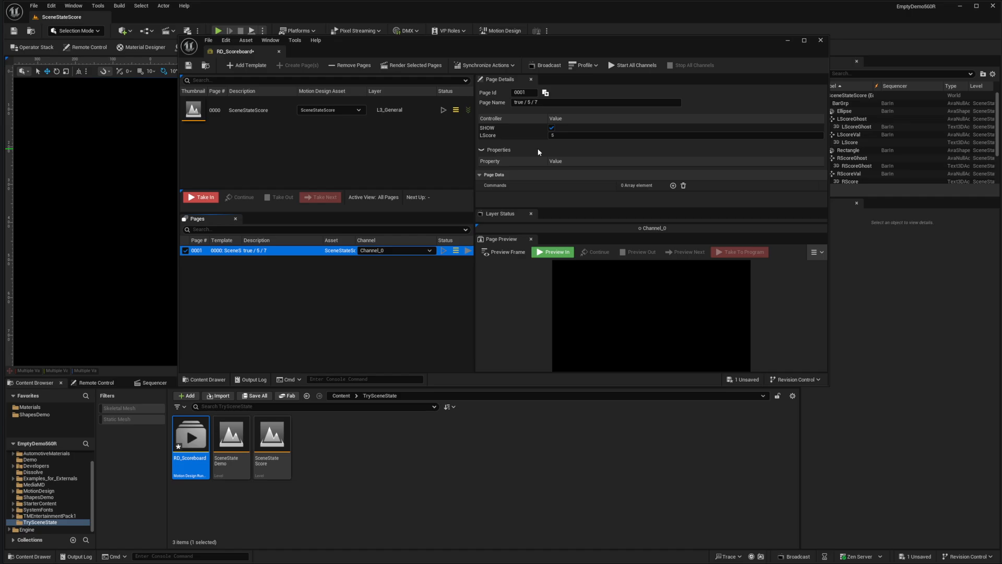
click(821, 40)
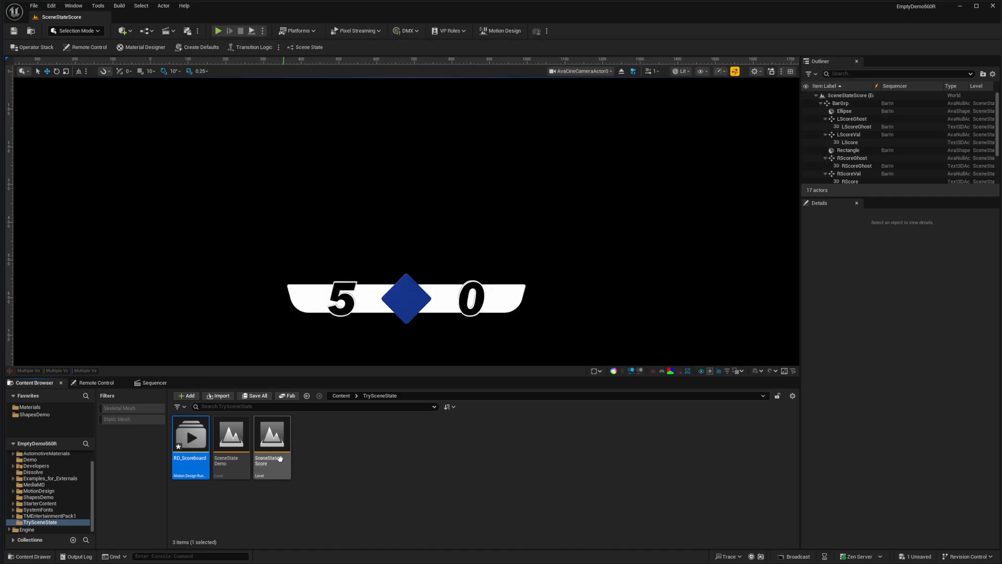
Step: Remove the _HIDE postfix from the Right Score controller's ID, restoring it to RScore
click(97, 384)
click(379, 465)
click(377, 465)
key(BackSpace)
key(BackSpace)
key(BackSpace)
key(BackSpace)
key(BackSpace)
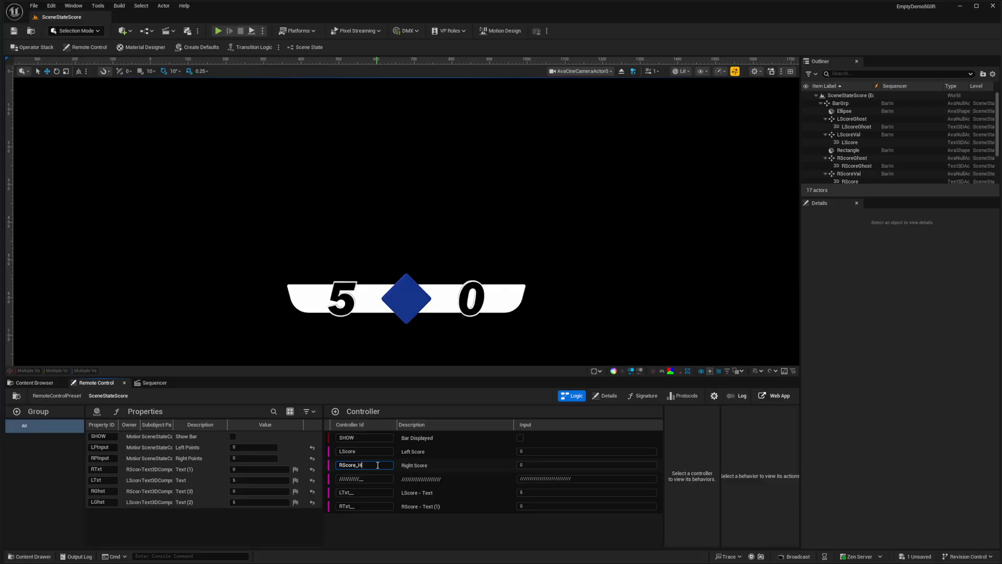
key(Return)
Step: Save the modified SceneStateScore level and RD_Scoreboard rundown
click(35, 383)
click(269, 437)
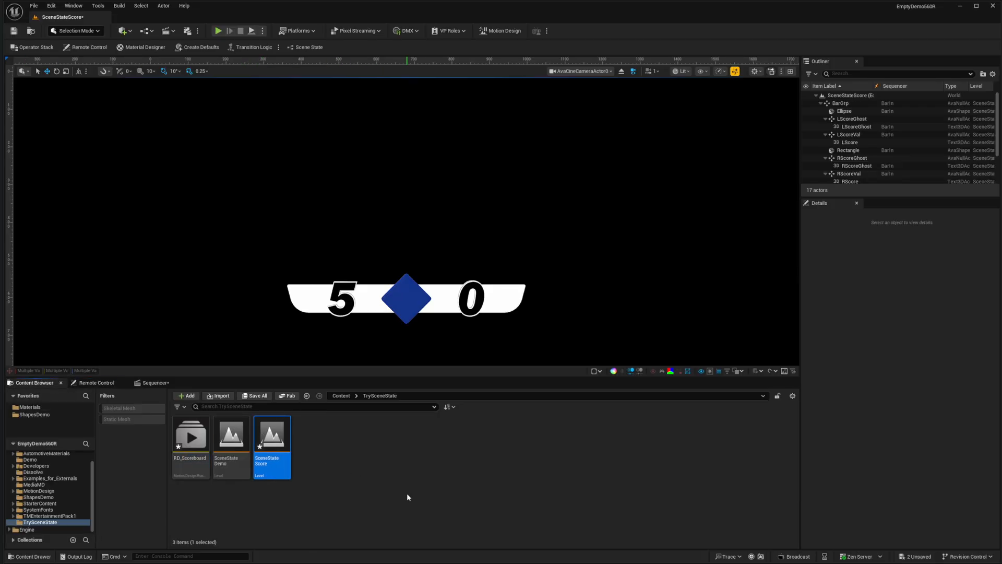
key(ctrl+shift+s)
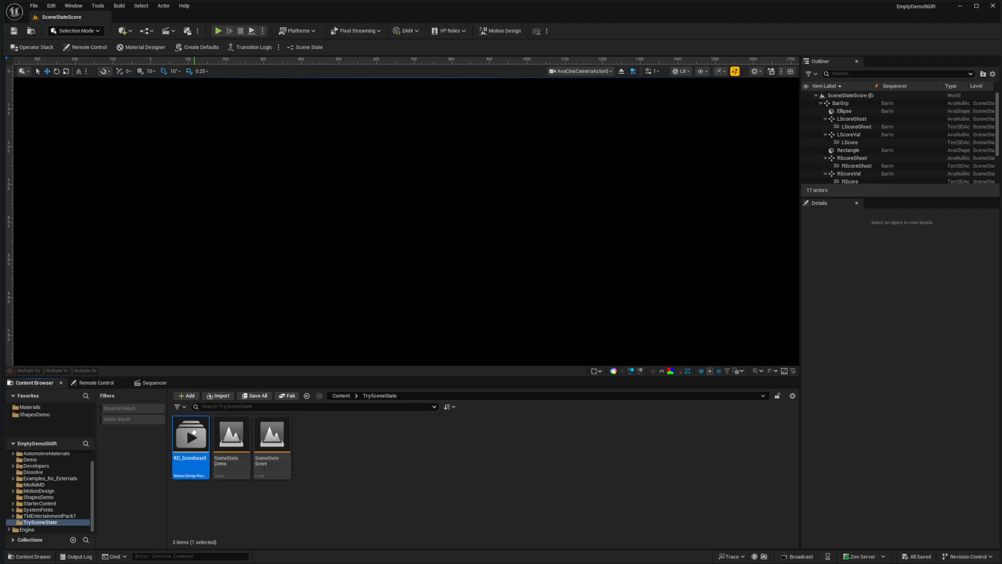
Step: Reopen the RD_Scoreboard rundown, inspect page 0001 for the restored RScore controller, and close the rundown
double_click(193, 431)
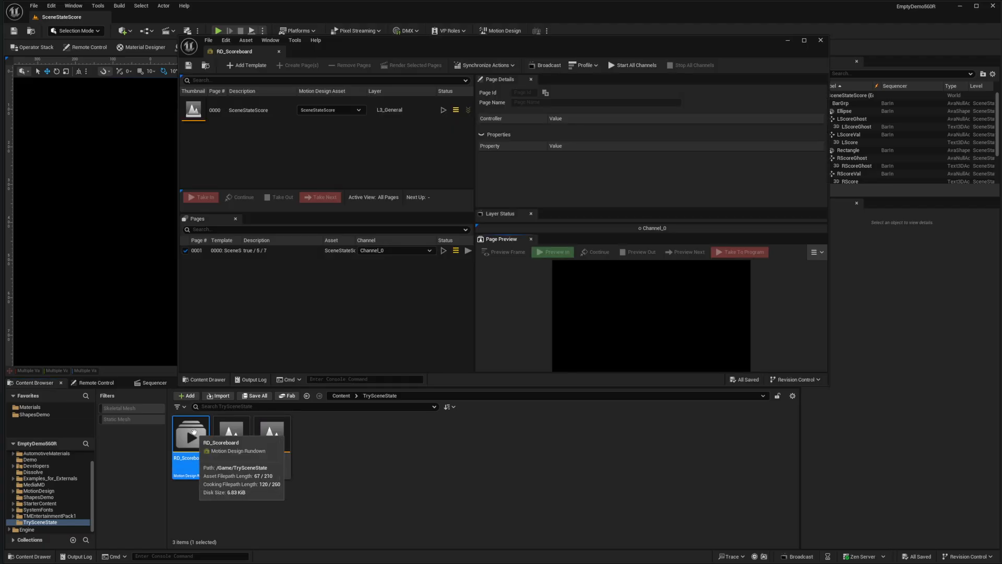
click(251, 251)
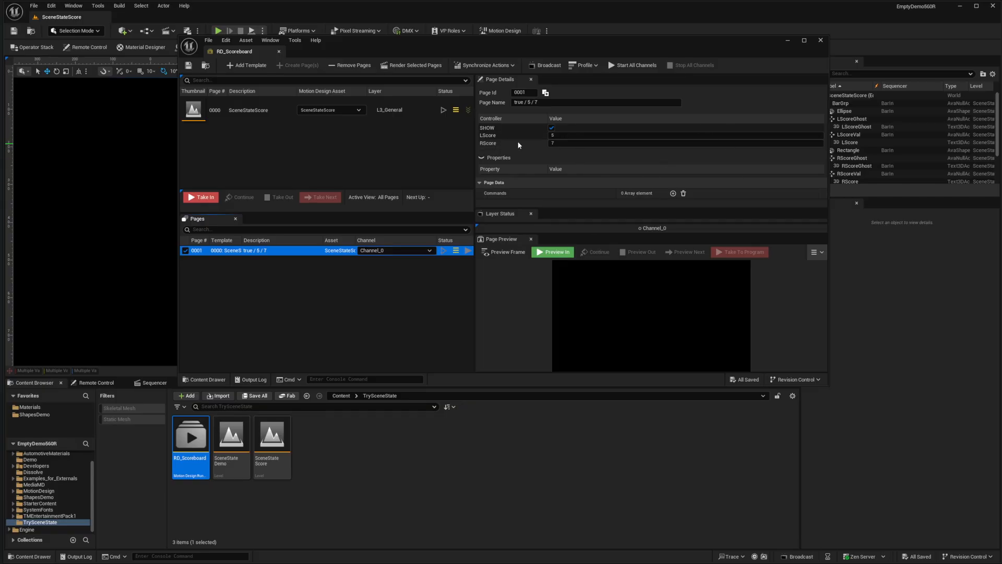
mouse_move(512, 146)
click(820, 42)
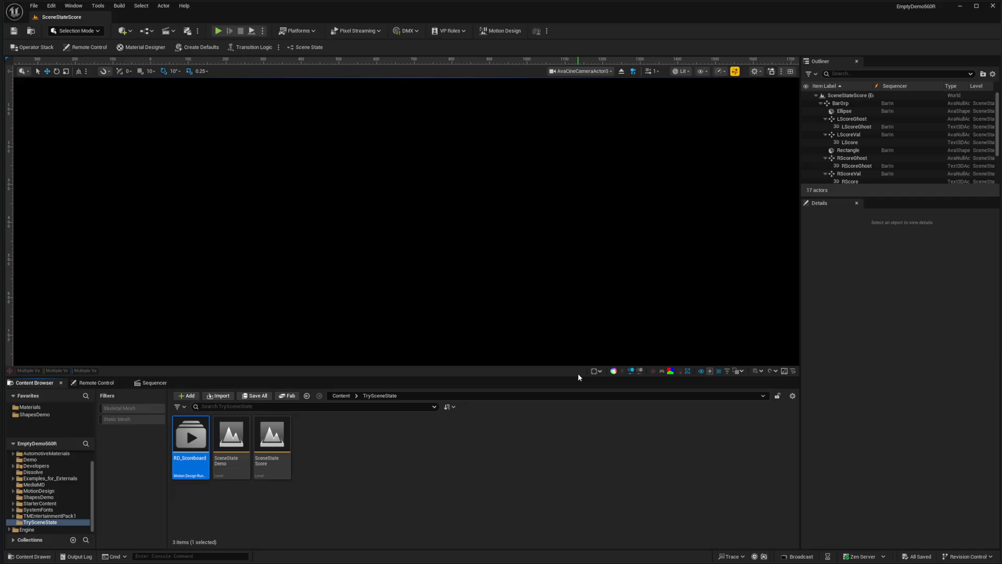
Step: Search the plugins for "motion design scene", check that the Scene State plugins are enabled, and close the plugin browser
click(274, 444)
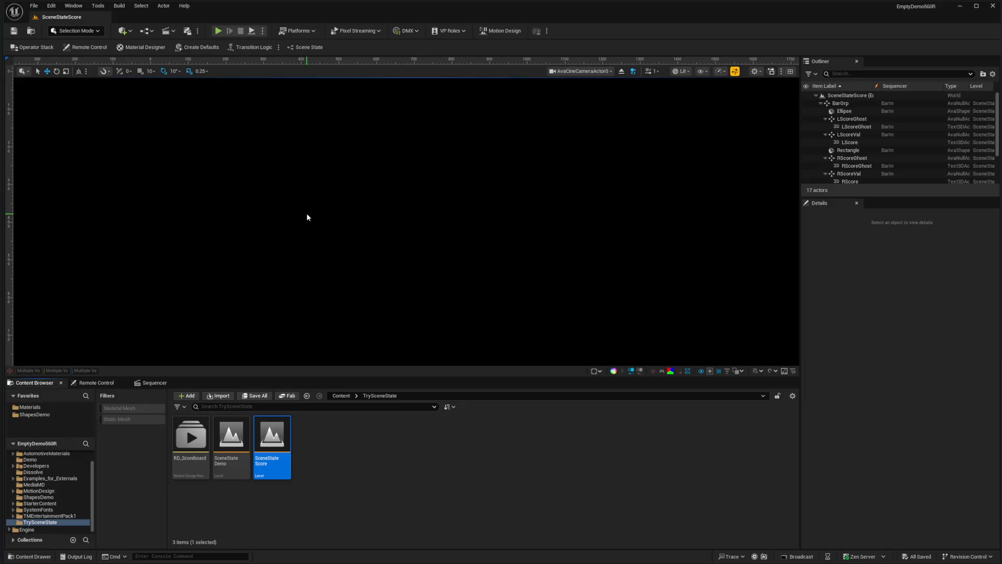
click(52, 6)
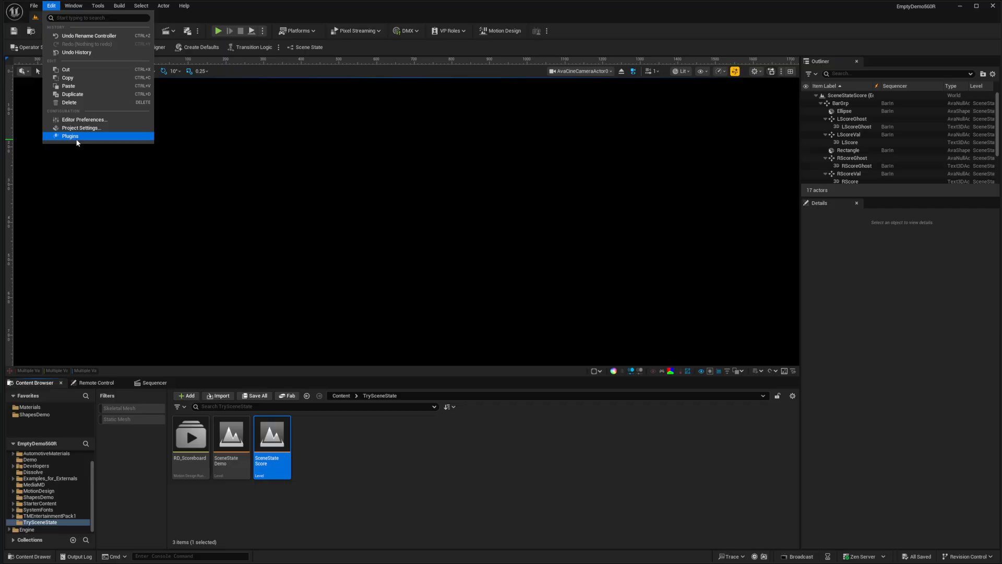
click(64, 133)
click(290, 133)
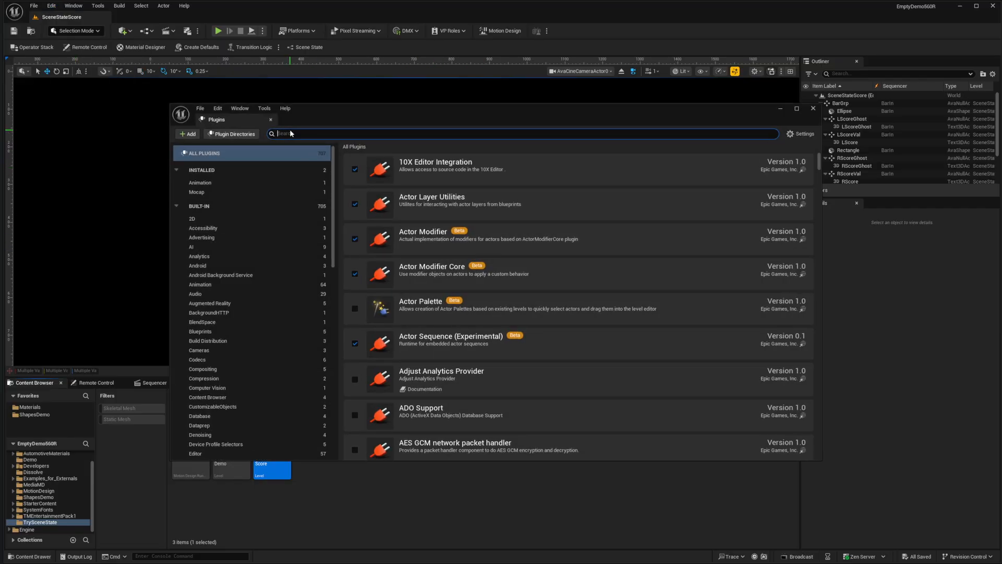
text(motion de)
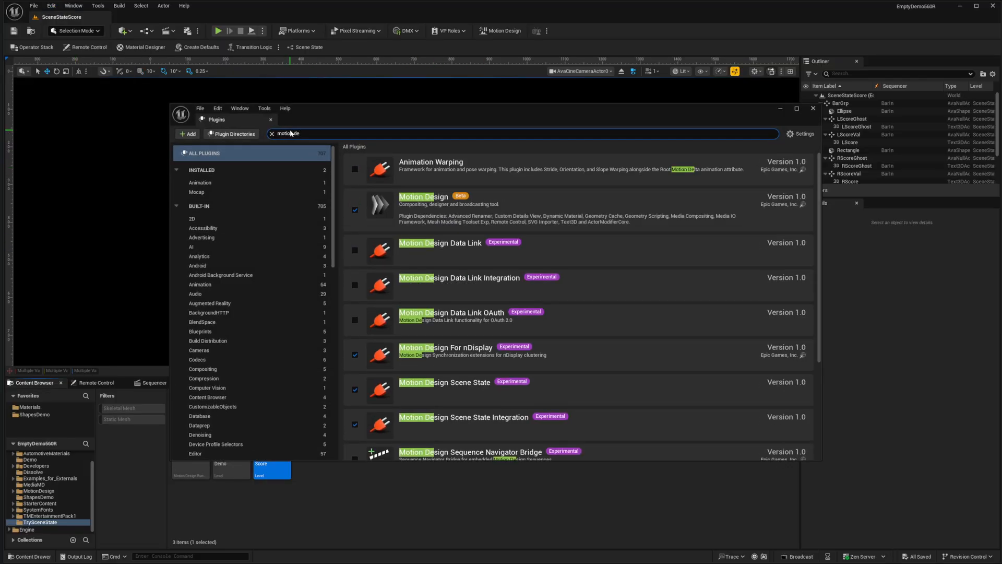
text(sign scene)
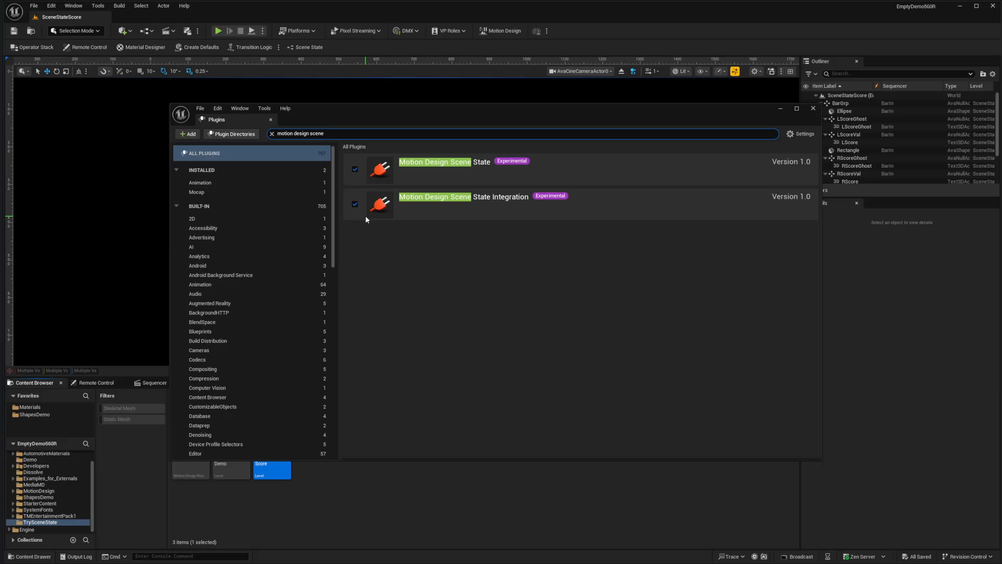
click(812, 108)
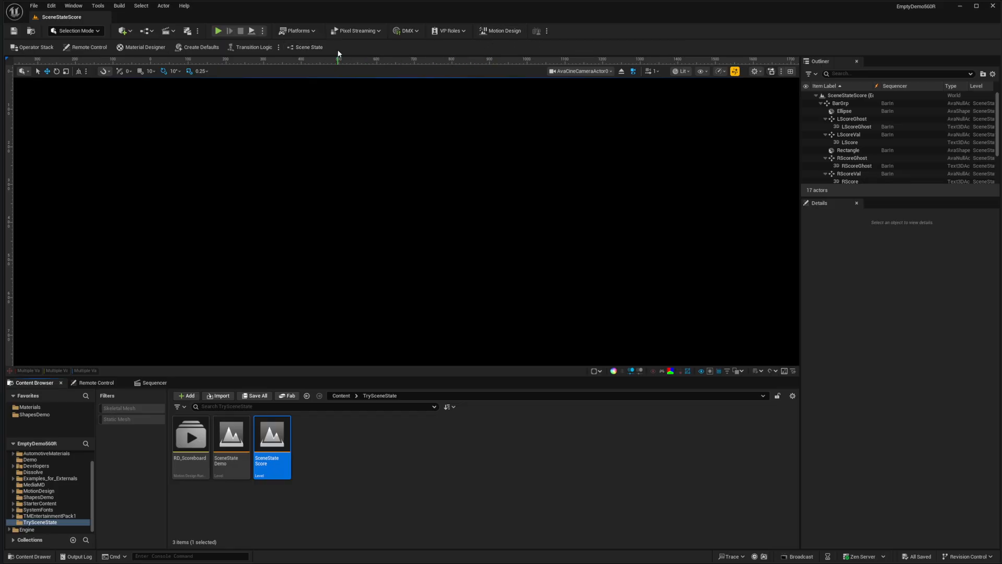
Step: Open the level's Scene State Blueprint, arrange its window beside the Outliner, and select the Motion Design Scene State actor
click(301, 47)
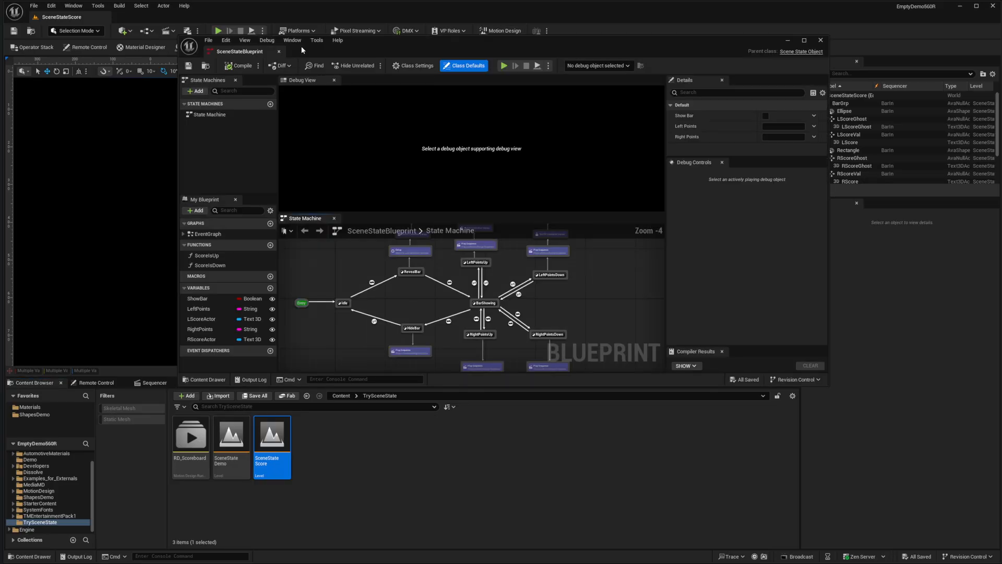
drag(592, 388, 584, 513)
right_drag(606, 346, 593, 369)
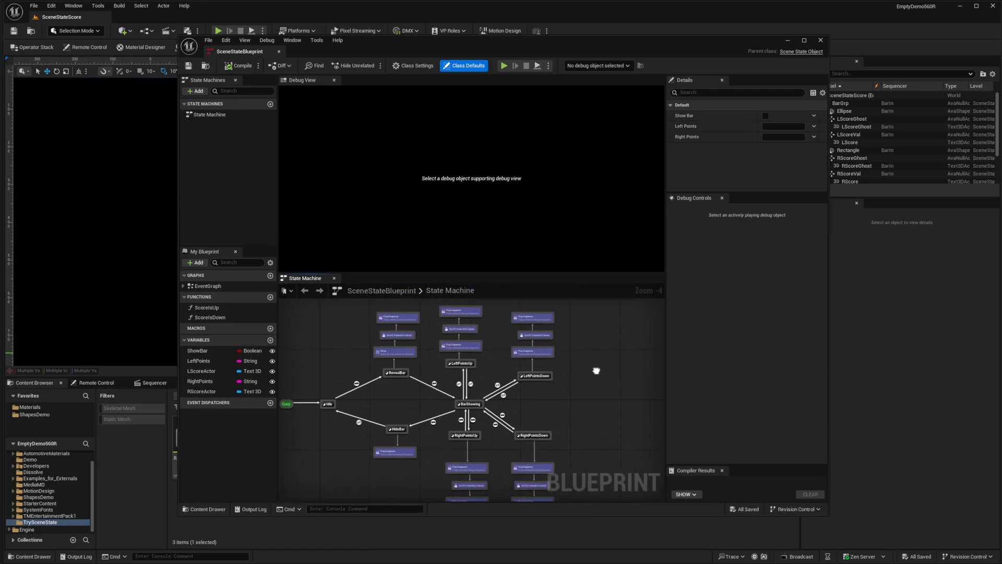
drag(390, 36, 388, 68)
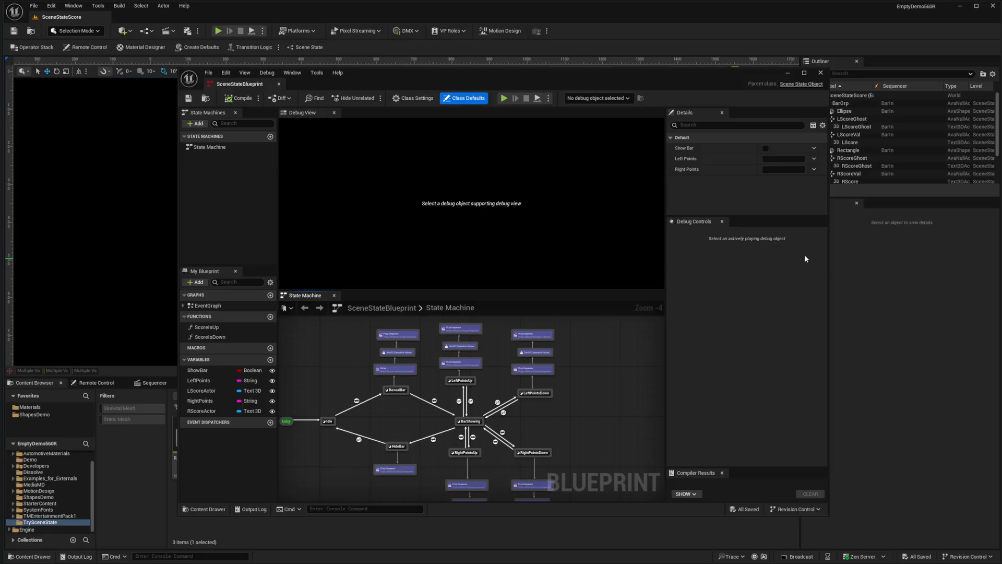
drag(564, 73, 474, 73)
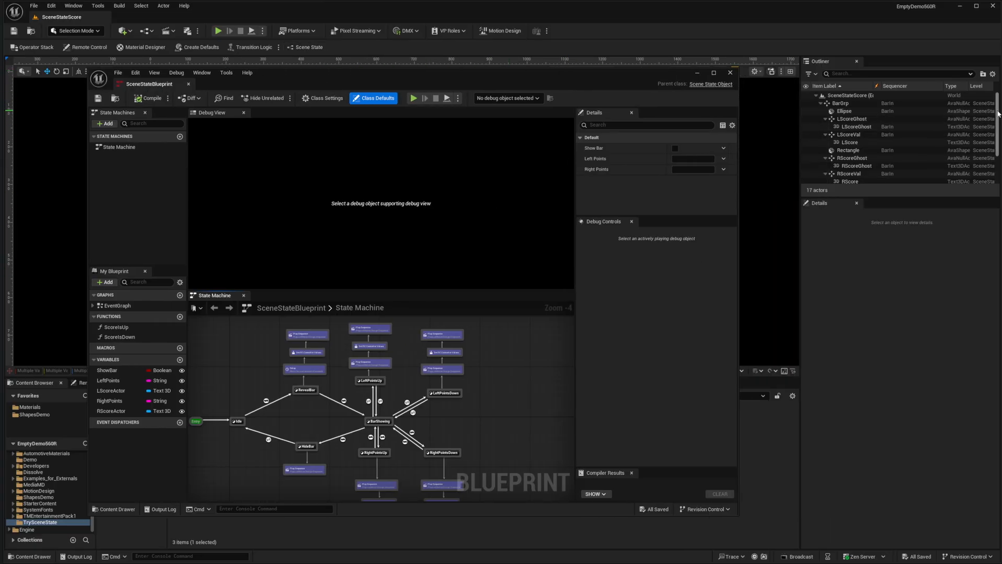
scroll(996, 104, down, 3)
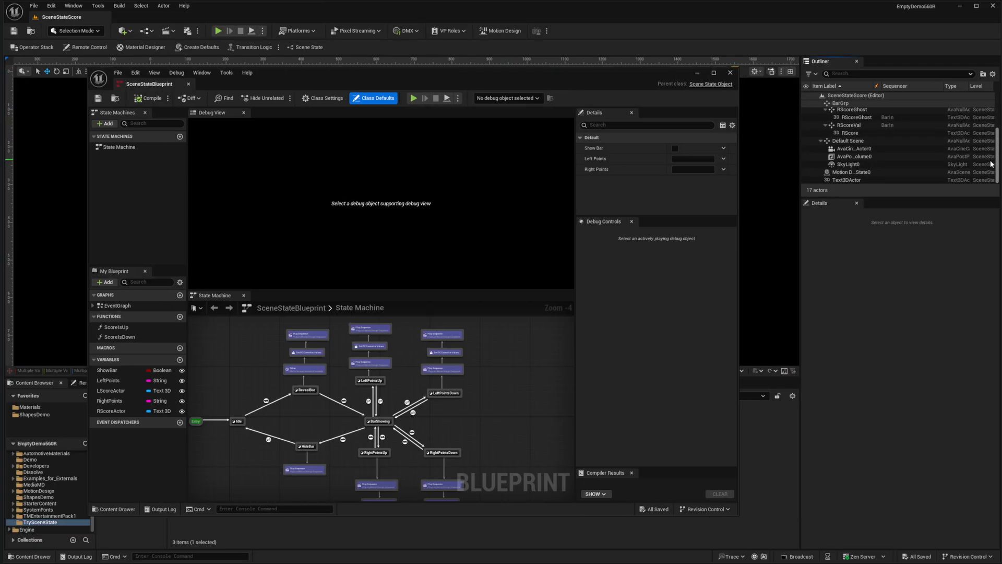
click(854, 172)
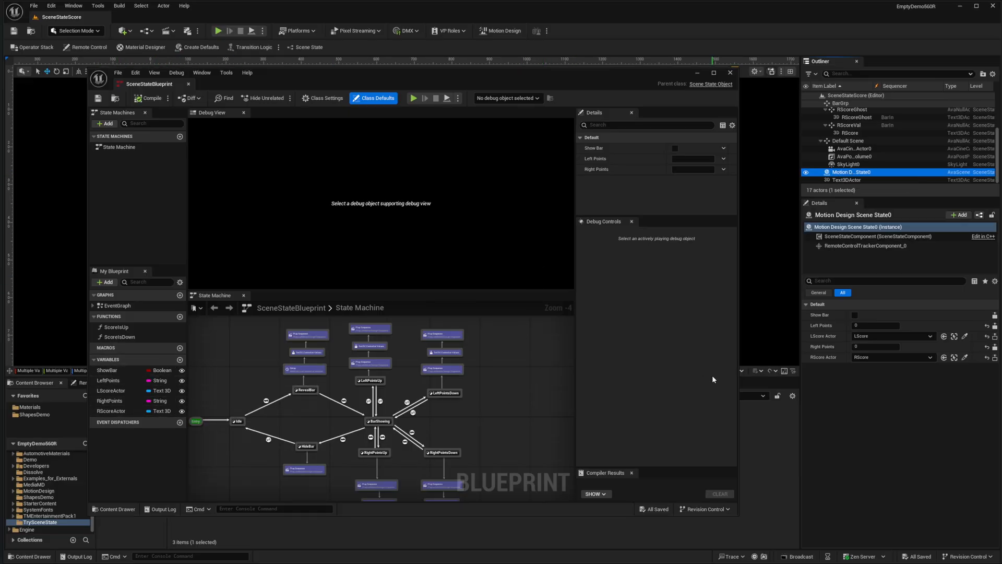
Step: Add an instance-editable Boolean variable named DemoBool to the Scene State Blueprint and compile it
click(180, 360)
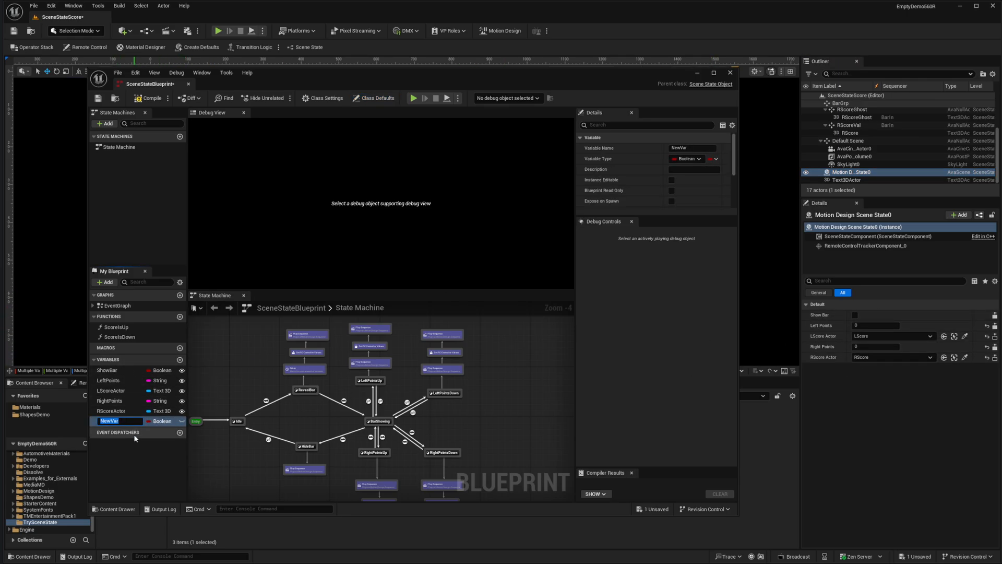
text(DemoBool)
key(Return)
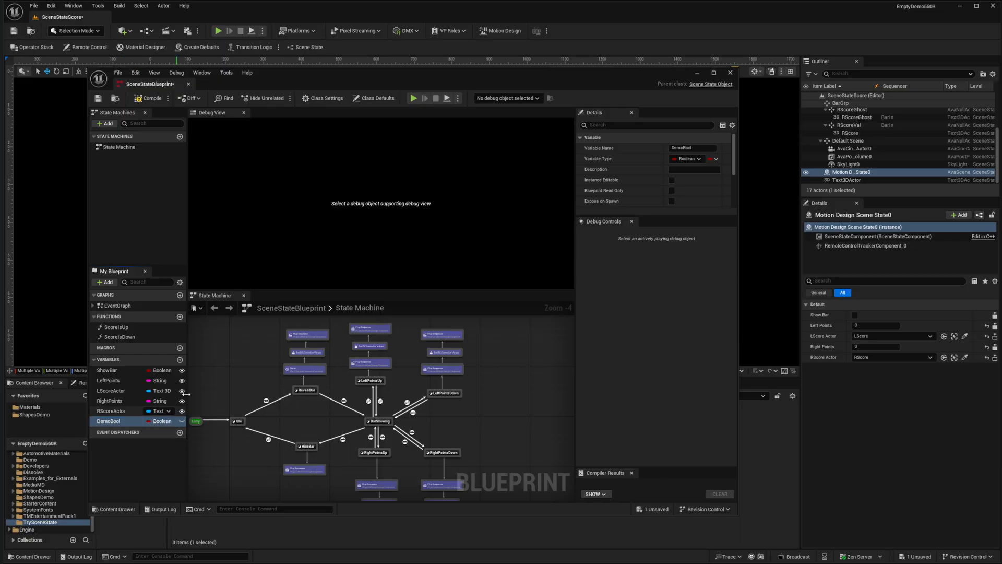
click(149, 98)
click(98, 98)
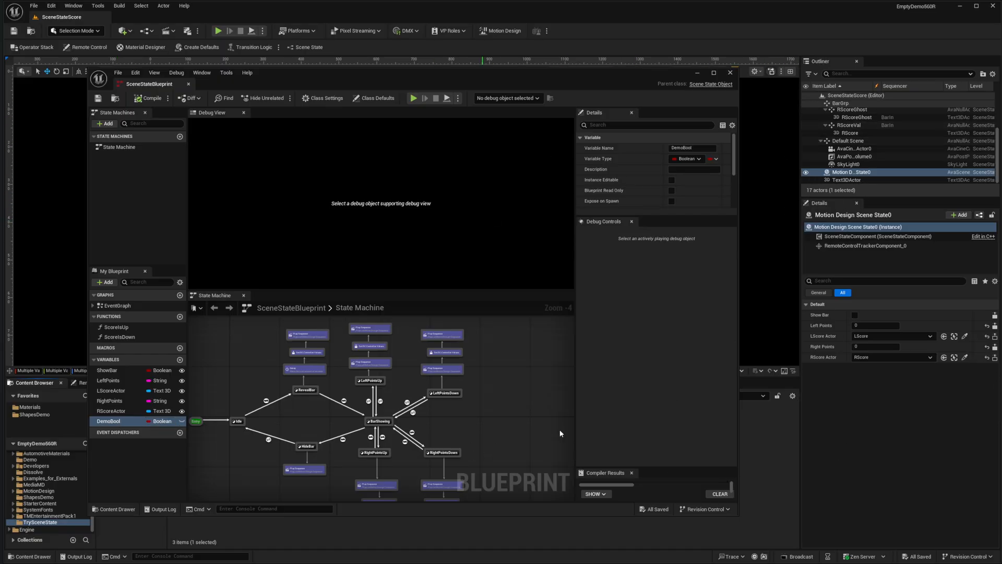
click(182, 421)
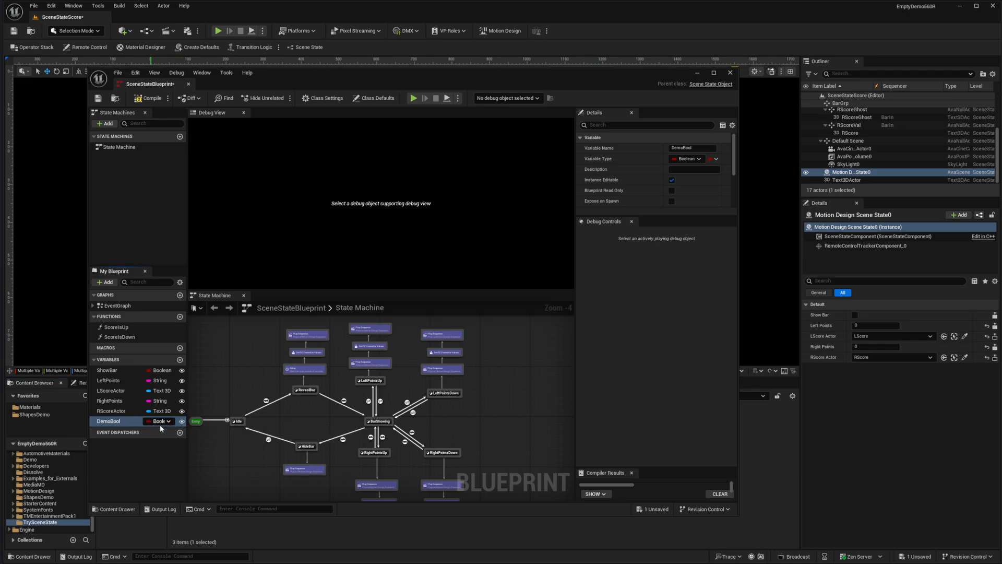
click(146, 101)
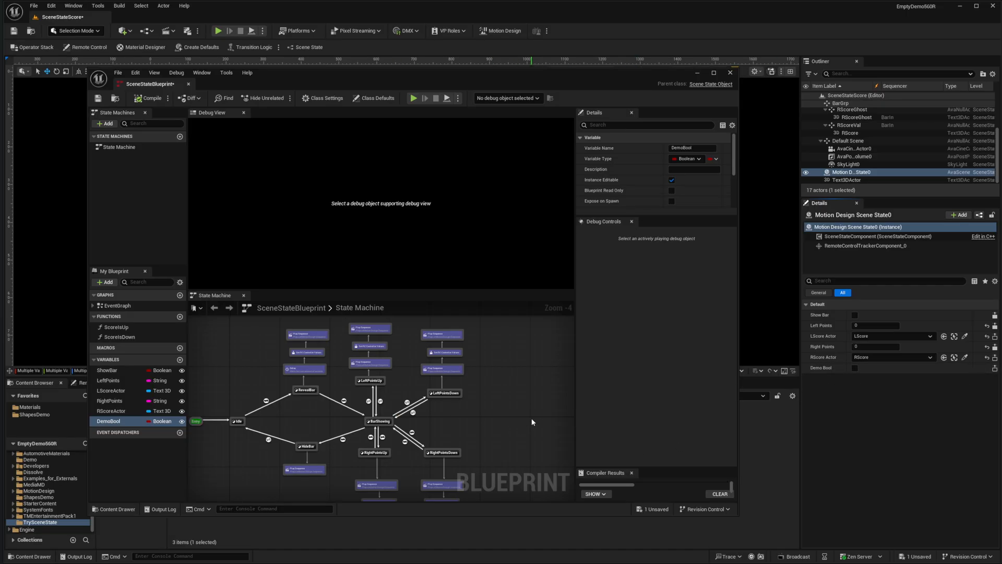
Step: Delete the DemoBool variable from the Scene State Blueprint and recompile
right_click(123, 423)
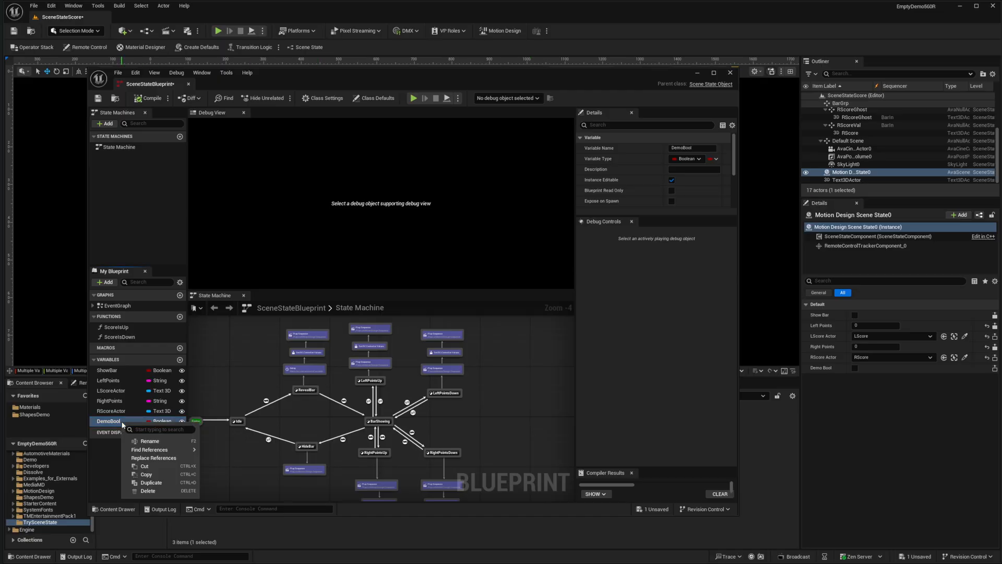
click(147, 490)
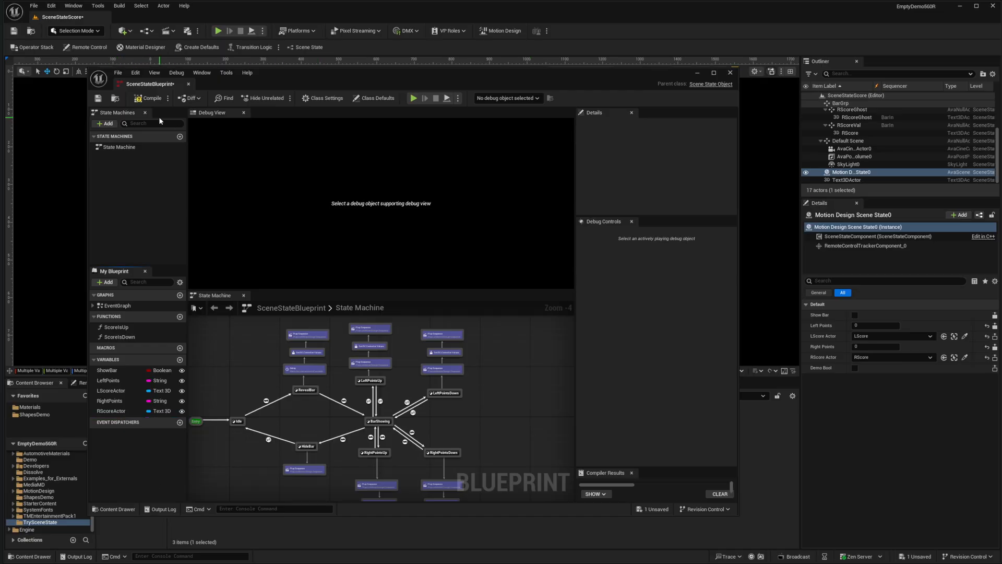
click(152, 99)
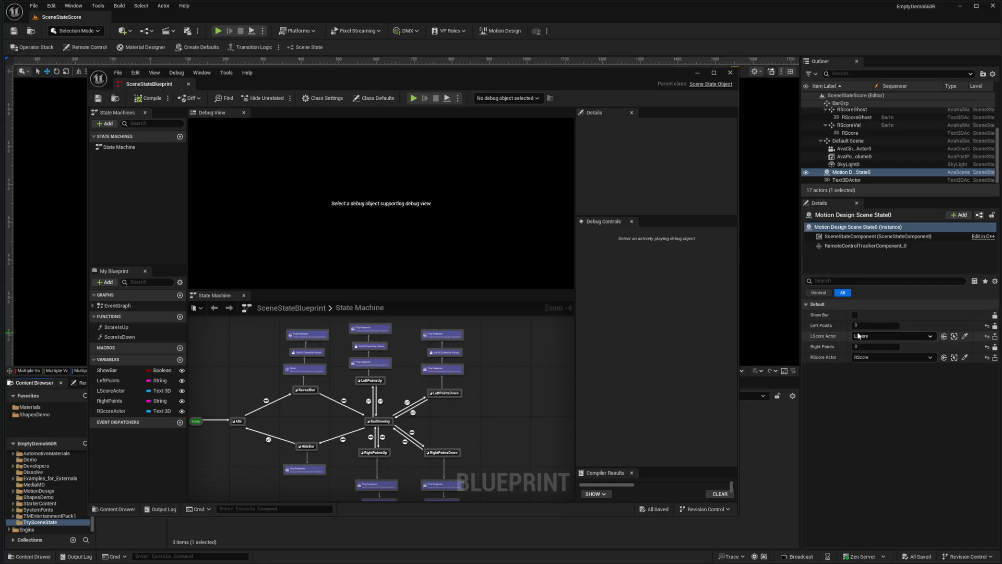
Step: Review the text actors available for the scene state's LScore Actor reference and choose LScore
click(877, 336)
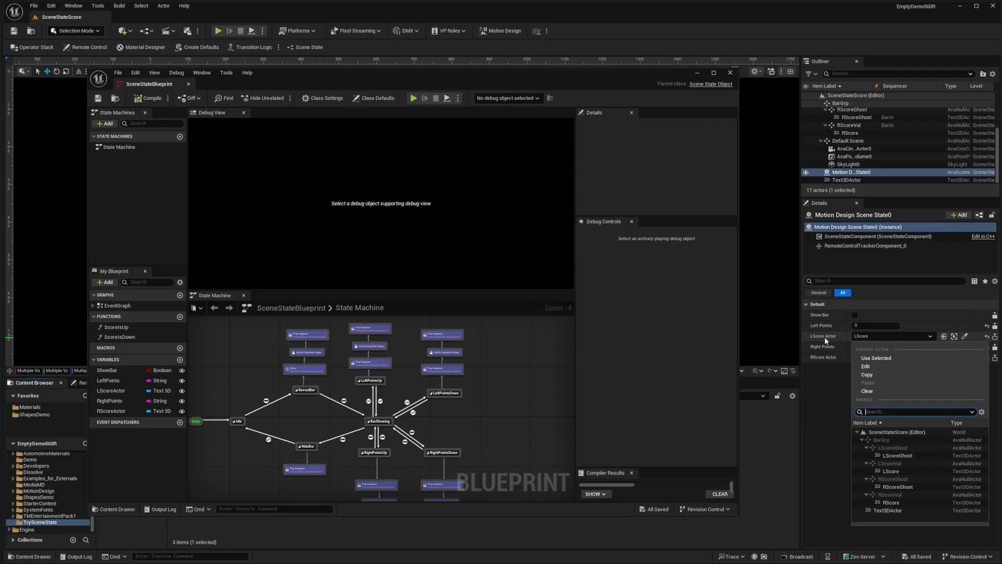
click(887, 471)
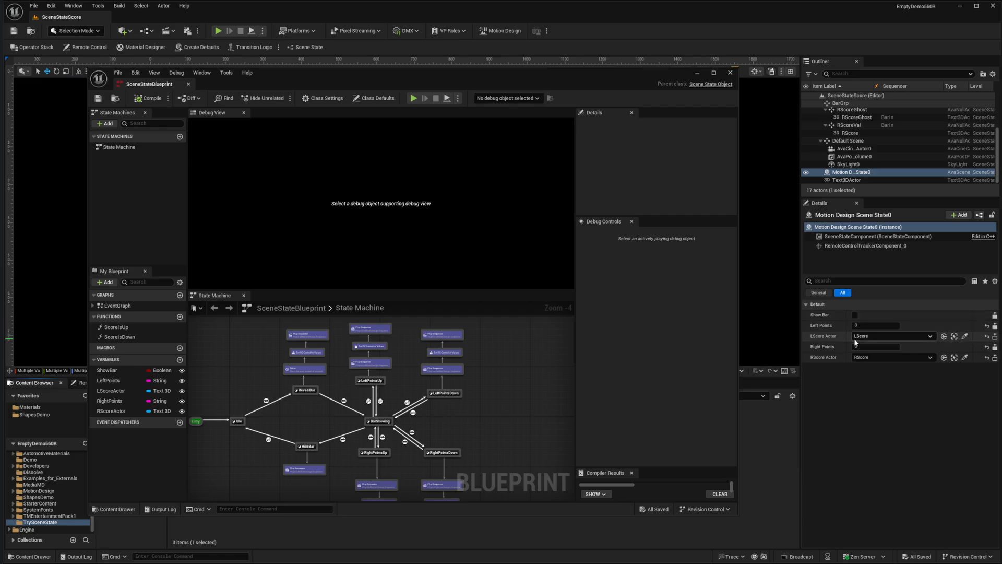
click(856, 325)
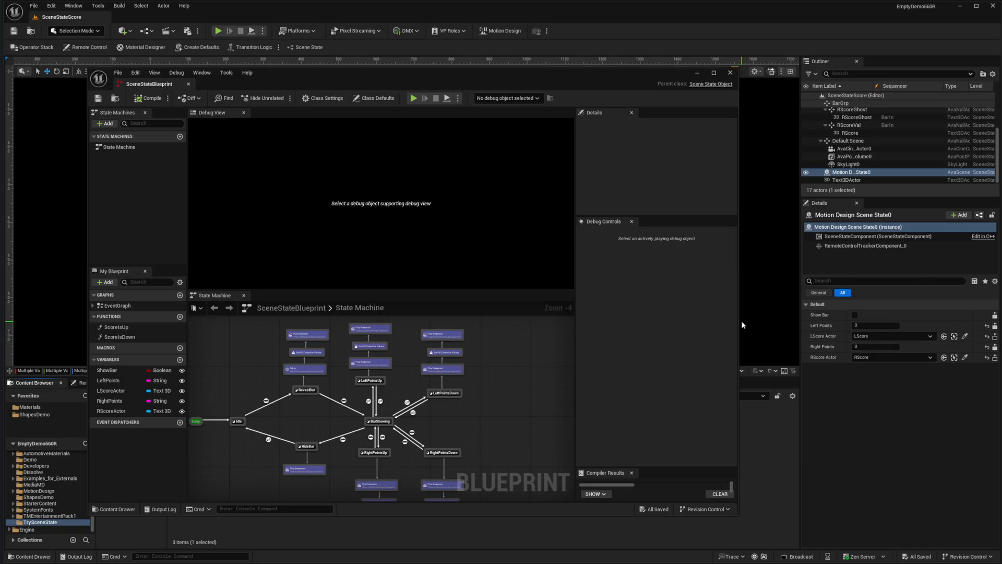
Step: Widen the blueprint window and set the debug object to RootState in Motion Design Scene State0
drag(739, 321, 890, 319)
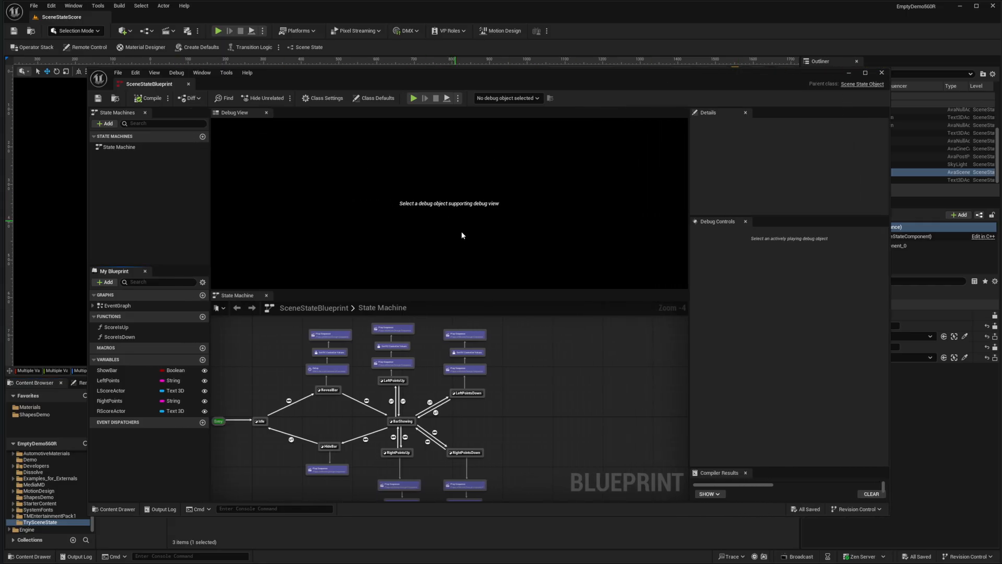
right_drag(547, 406, 620, 407)
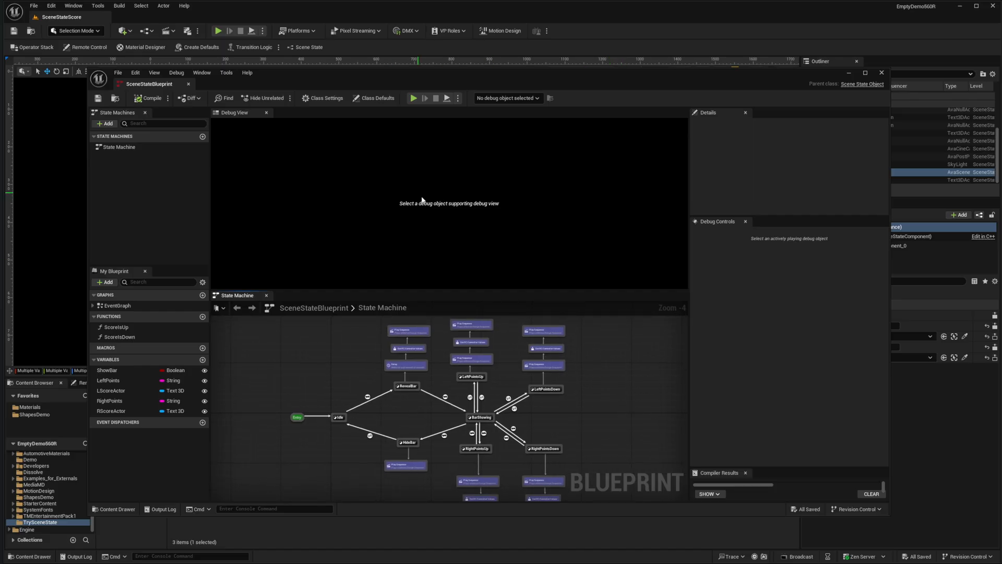
click(506, 98)
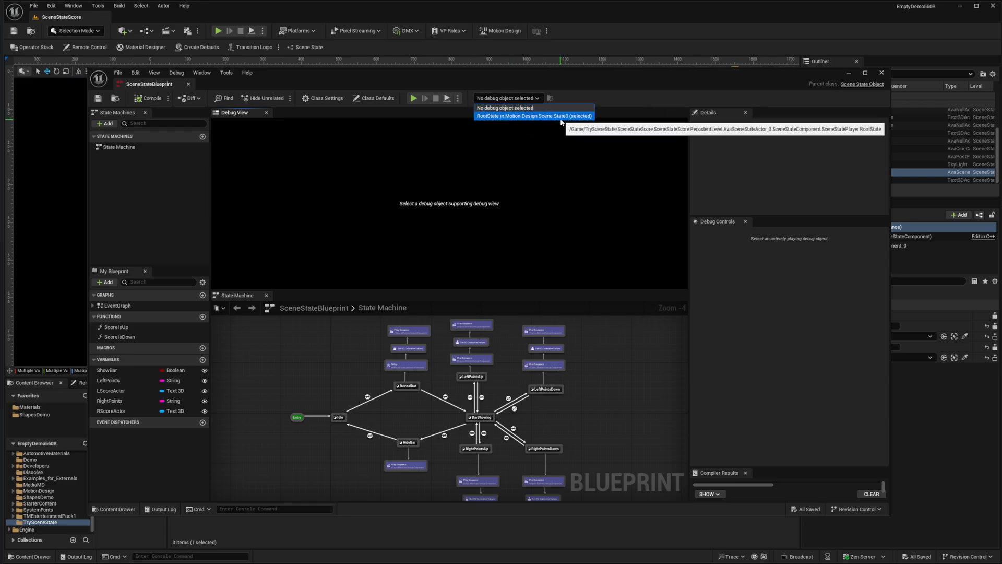
click(563, 117)
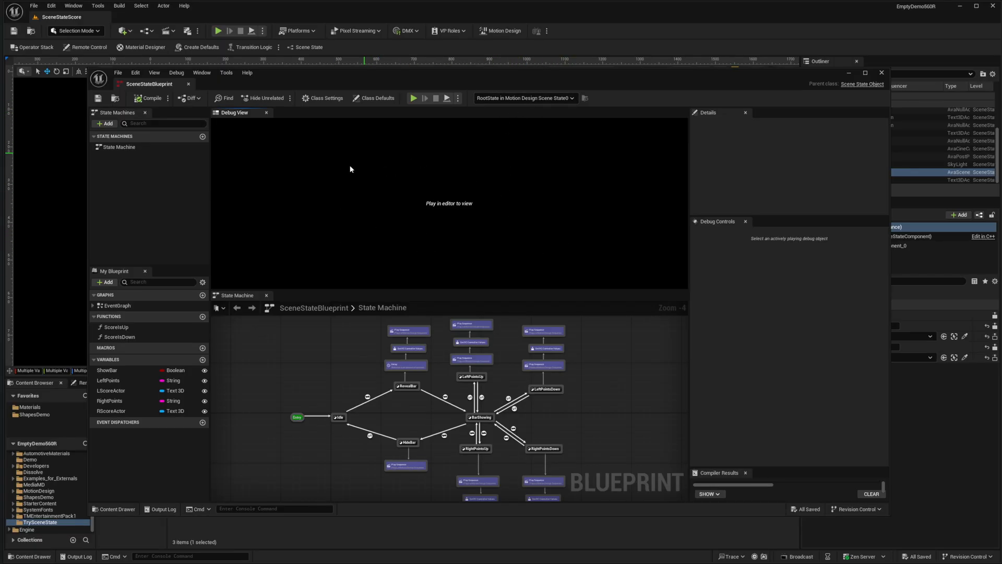
Step: Close the Debug View of the blueprint editor and restore it
click(266, 112)
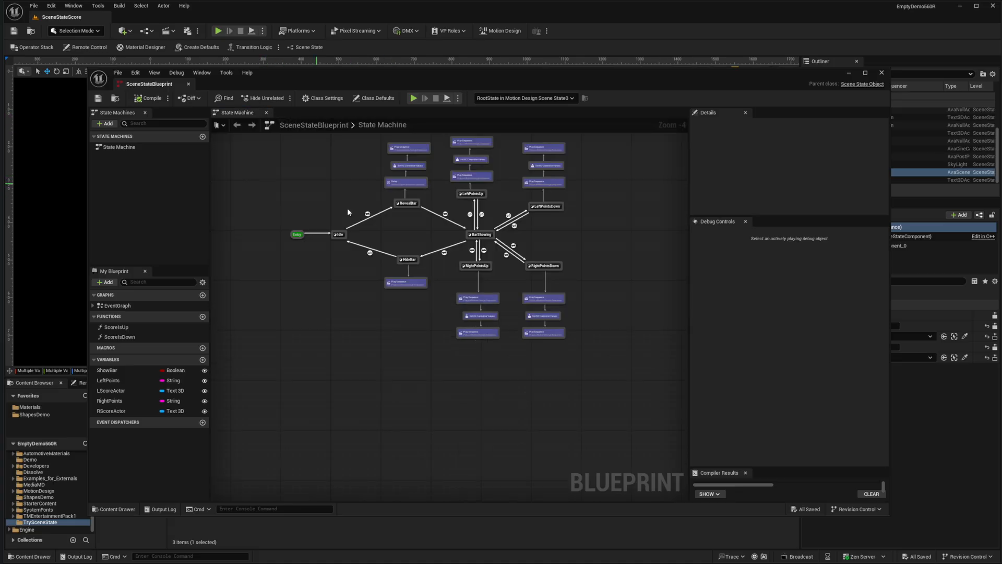
right_drag(597, 197, 586, 261)
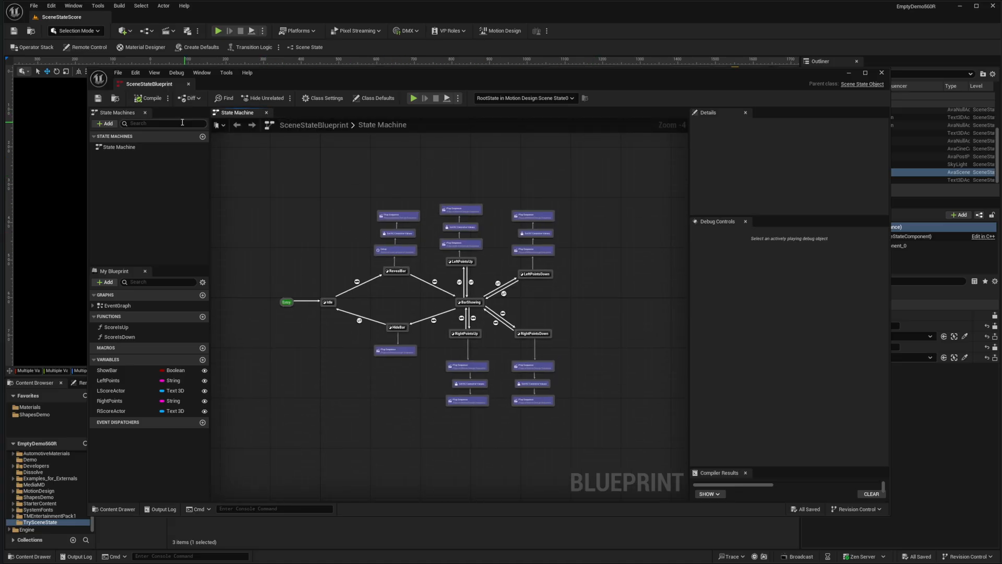
click(176, 73)
mouse_move(194, 76)
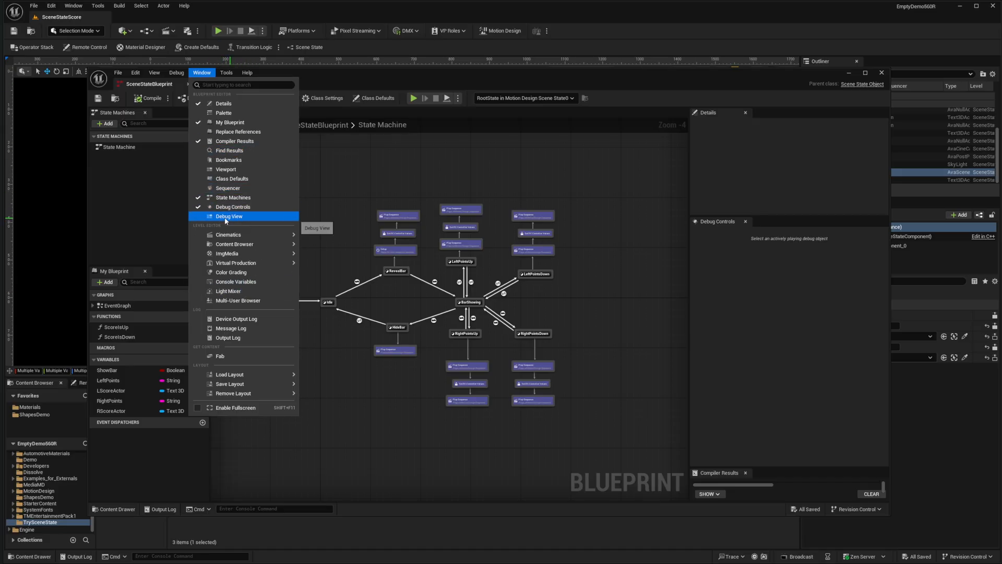
click(254, 217)
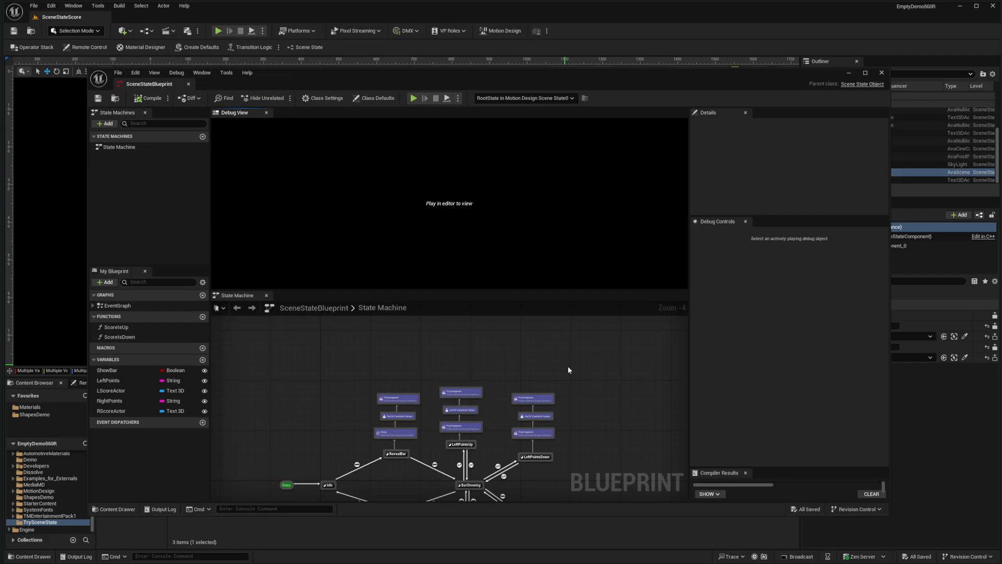
Step: Simulate with RootState in Motion Design Scene State0 as the debug object and enable Show Bar for the debugged object
click(519, 98)
click(492, 115)
scroll(616, 437, down, 3)
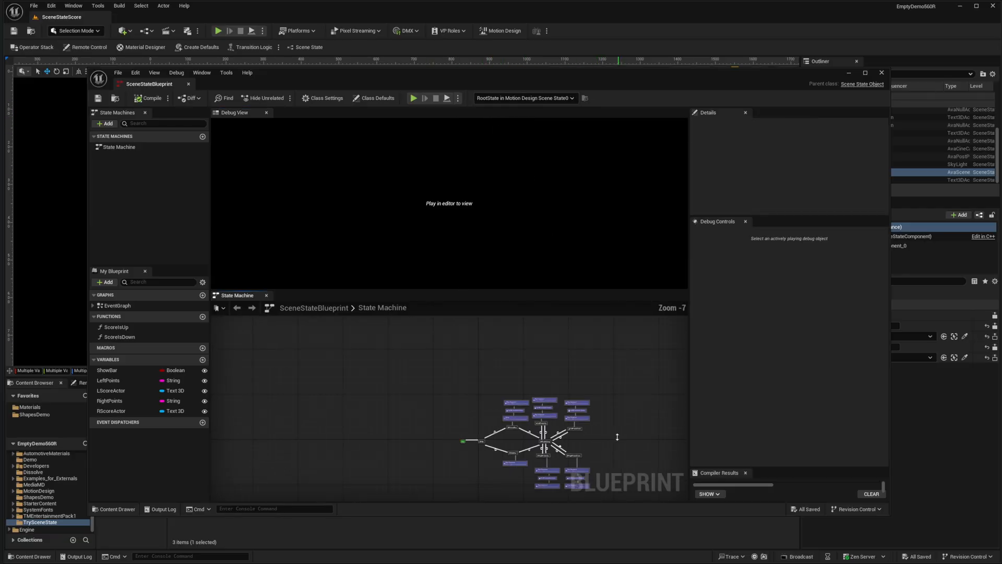
scroll(610, 430, up, 3)
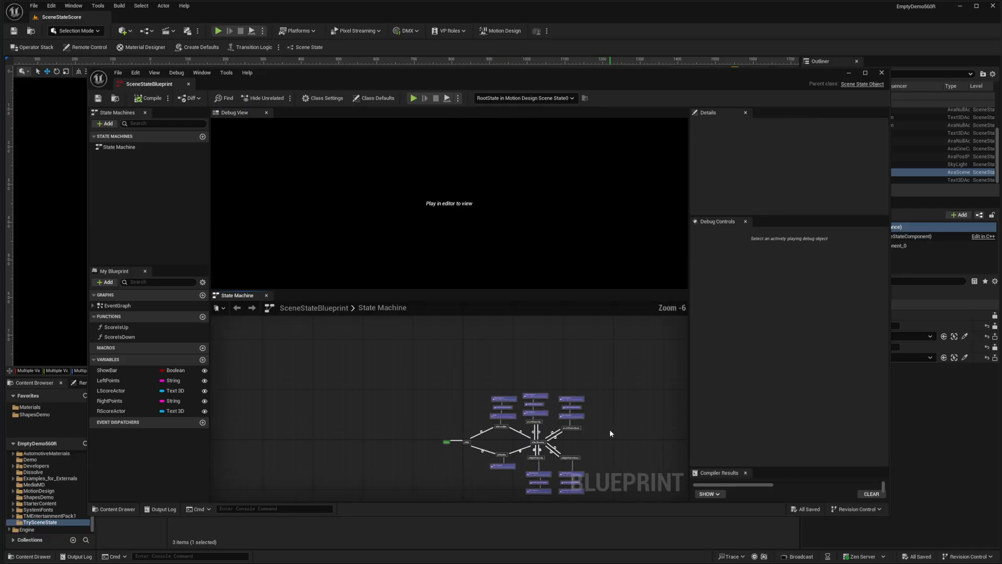
click(413, 99)
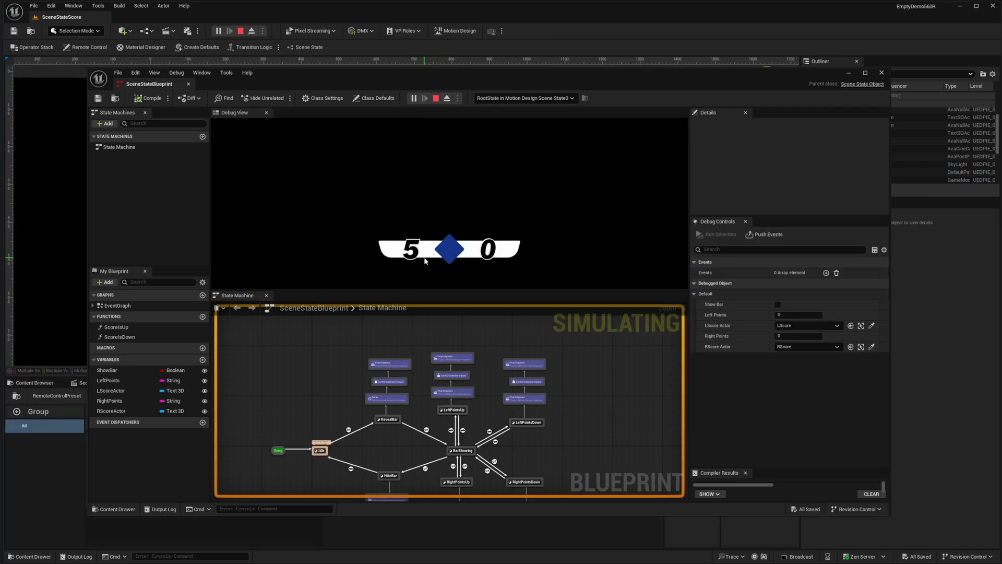
click(778, 305)
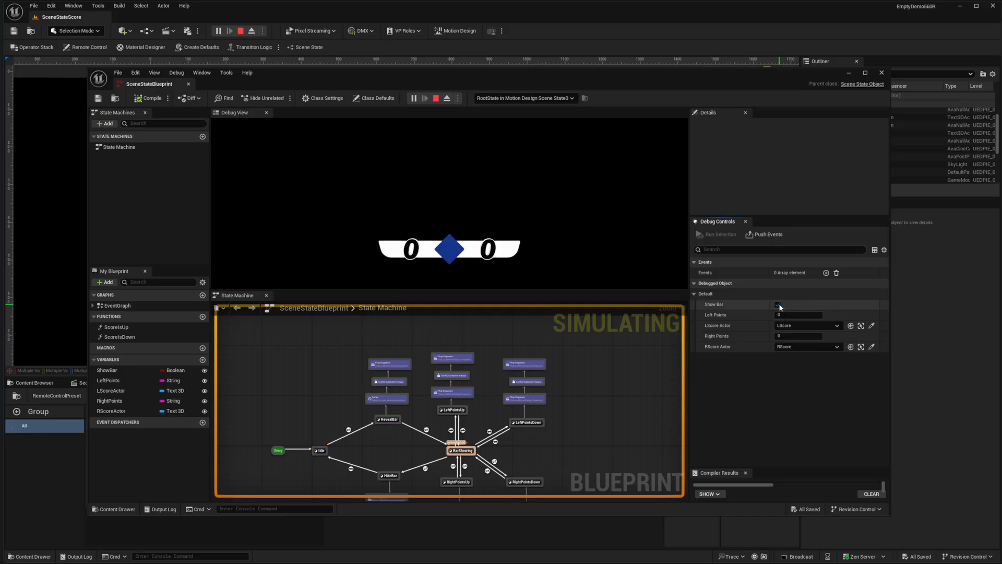
Step: Toggle Show Bar for the debugged object off, on and off again to run the state machine's reveal and hide transitions
click(777, 305)
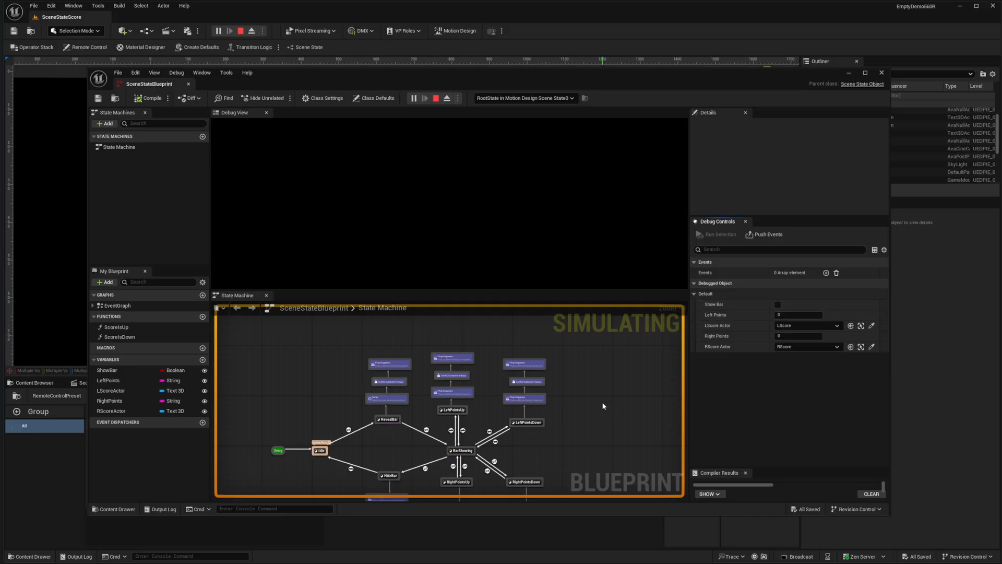
right_drag(610, 435, 608, 398)
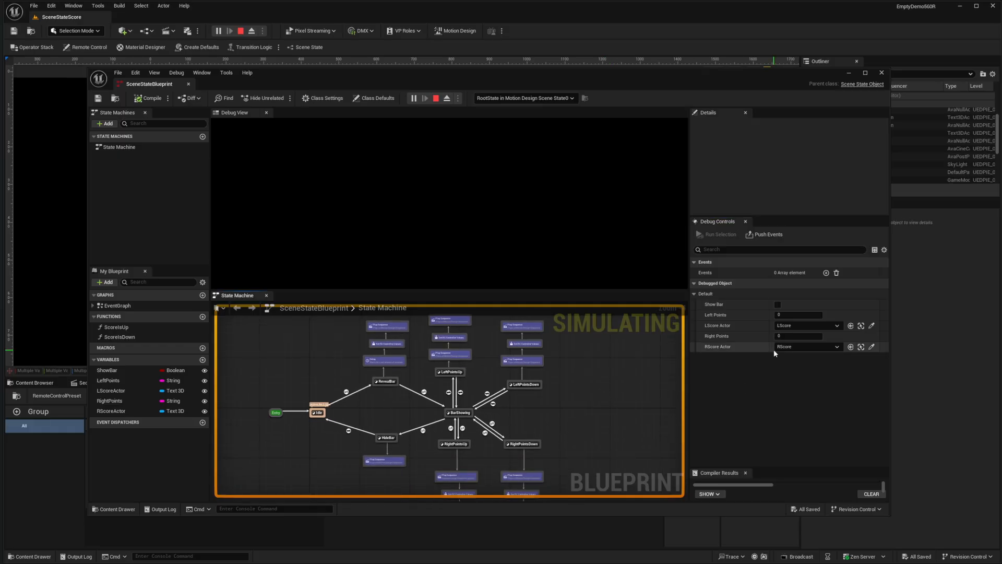
click(777, 306)
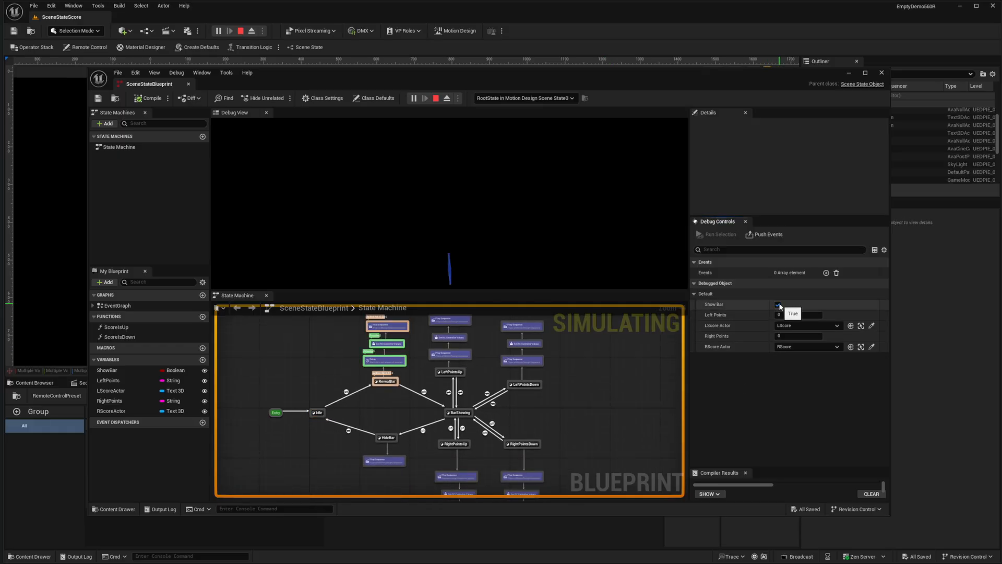
click(777, 305)
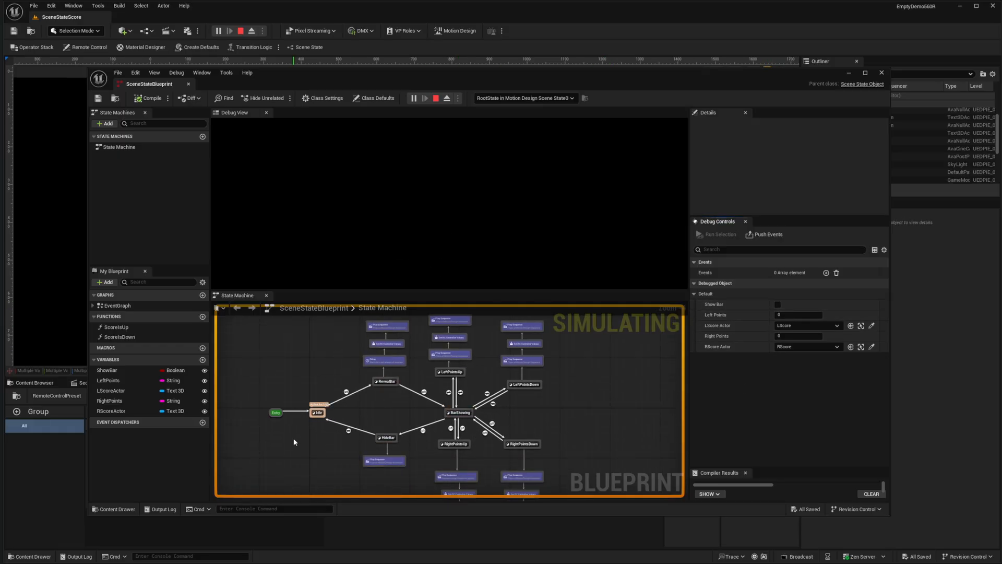
Step: Inspect the transition rule from Idle to RevealBar and return to the state machine graph
scroll(274, 437, up, 4)
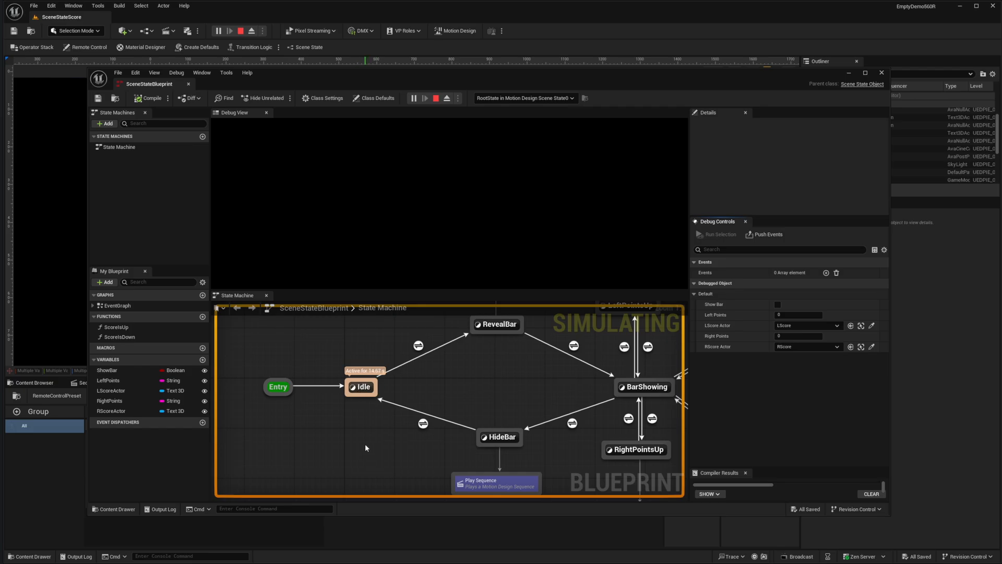
right_drag(371, 426, 357, 455)
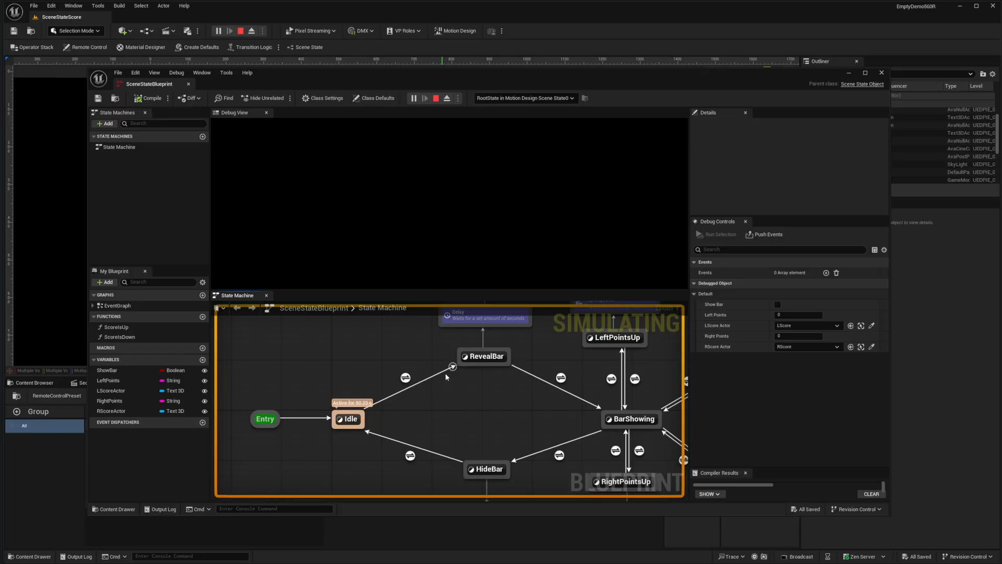
mouse_move(403, 380)
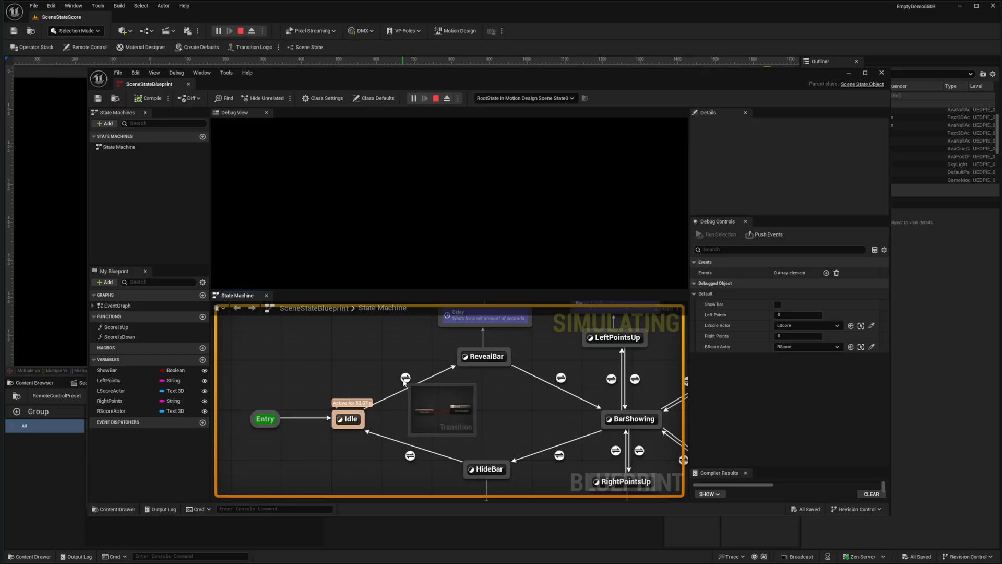
click(405, 379)
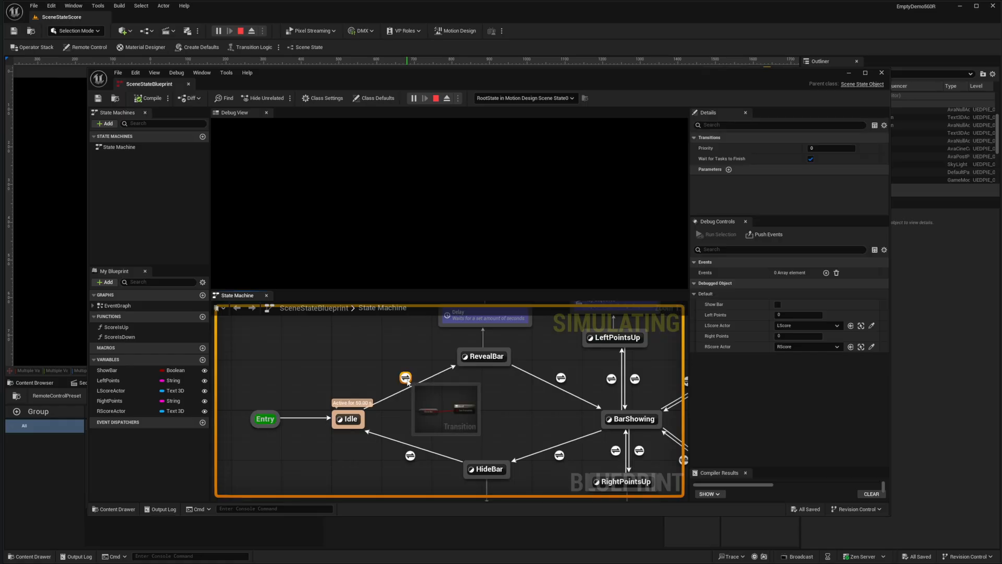
double_click(406, 378)
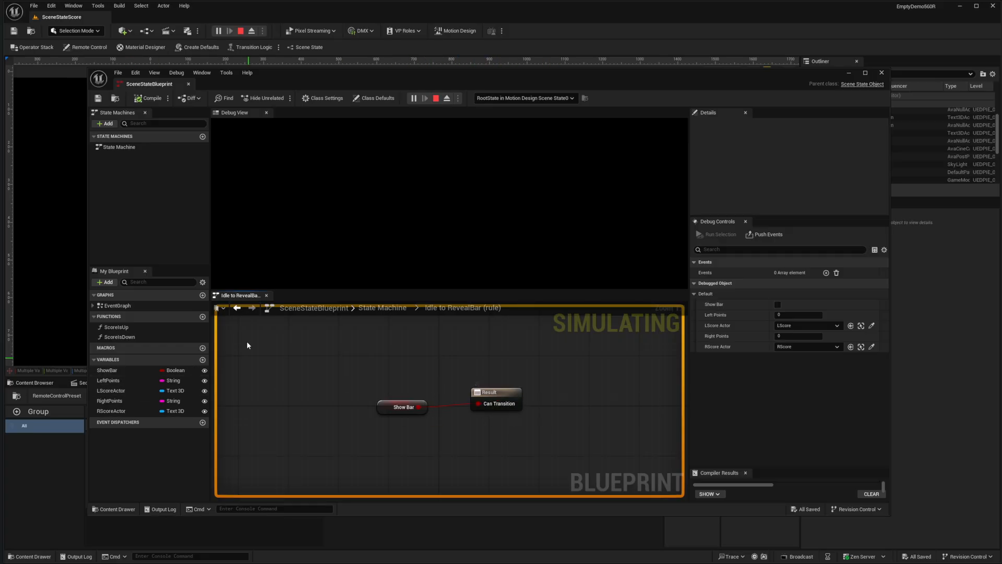
click(238, 308)
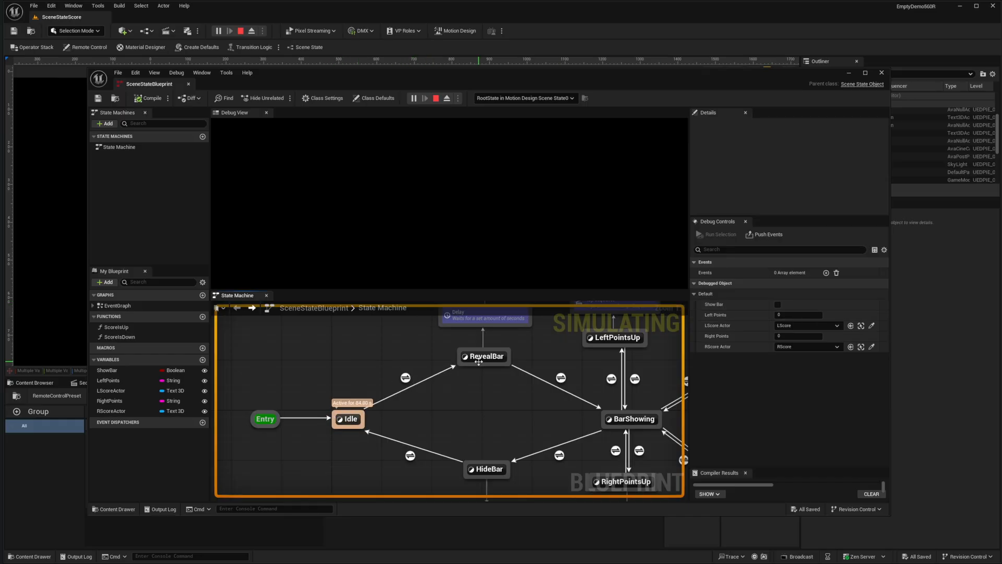
Step: Review the settings of the RevealBar state's Delay, Set RC Controller Values and Play Sequence tasks
right_drag(512, 399, 490, 468)
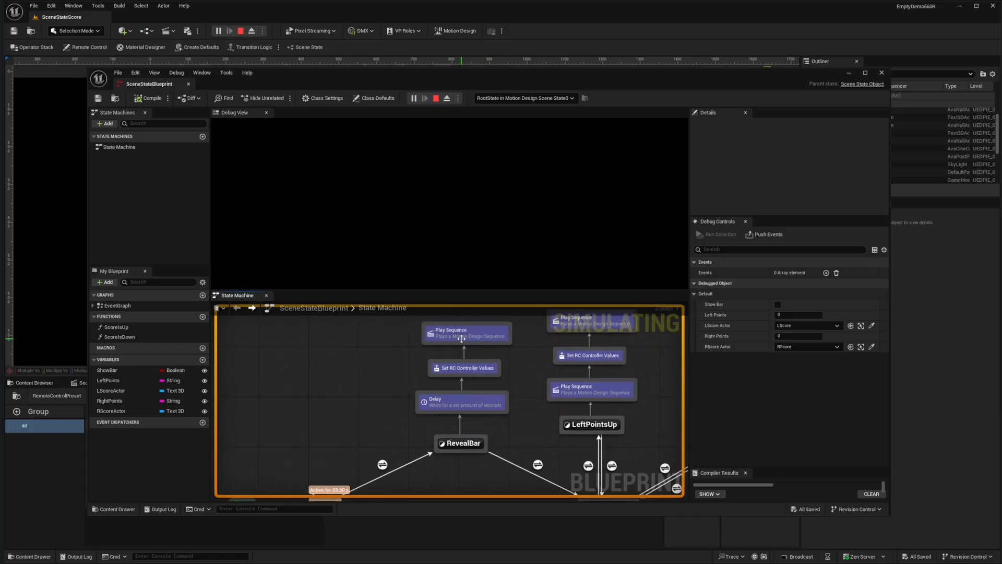
click(461, 407)
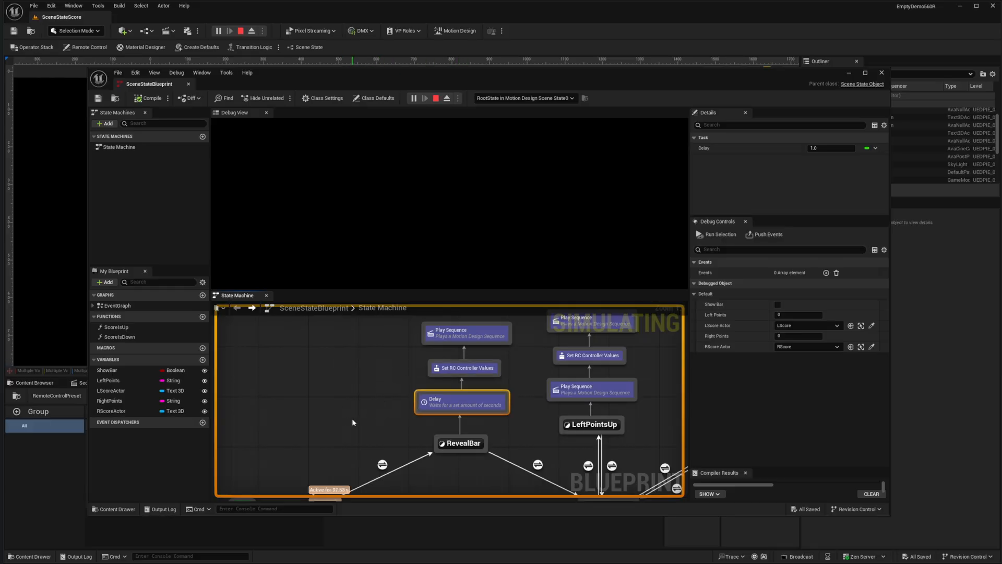
right_drag(353, 422, 374, 400)
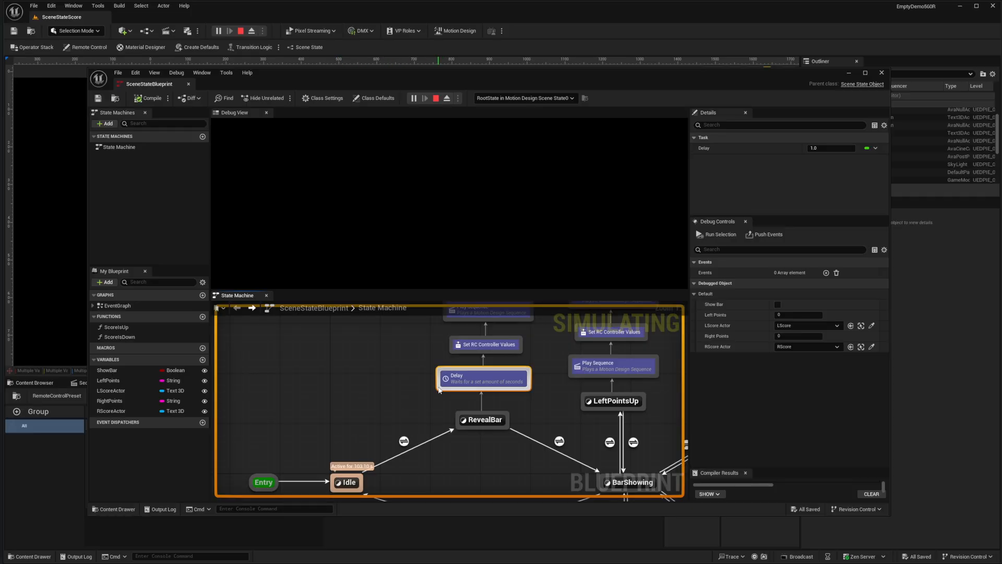
right_drag(386, 372, 360, 406)
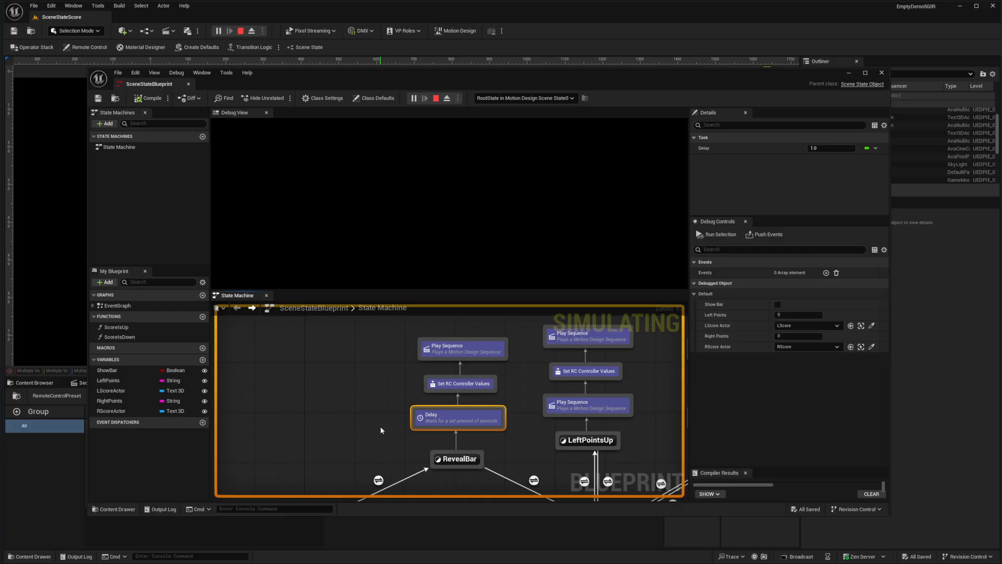
click(460, 384)
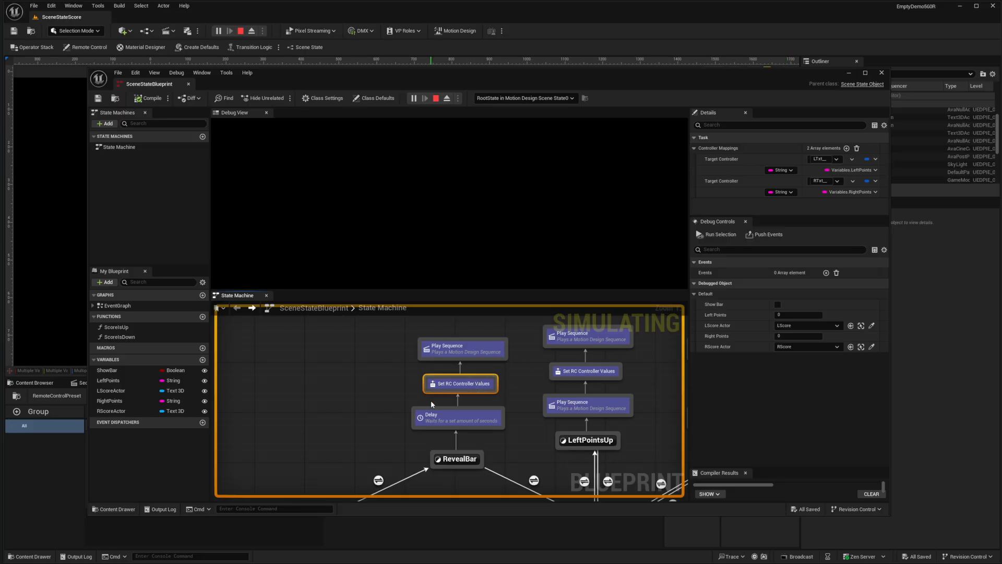
click(451, 349)
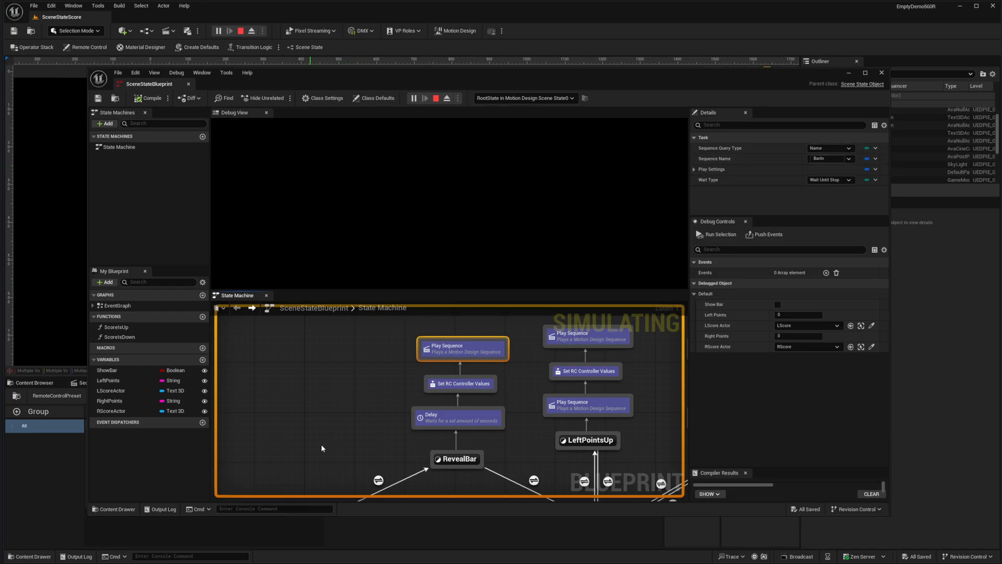
Step: Enable Show Bar for the debugged object and inspect the RevealBar to BarShowing transition rule
scroll(505, 421, down, 1)
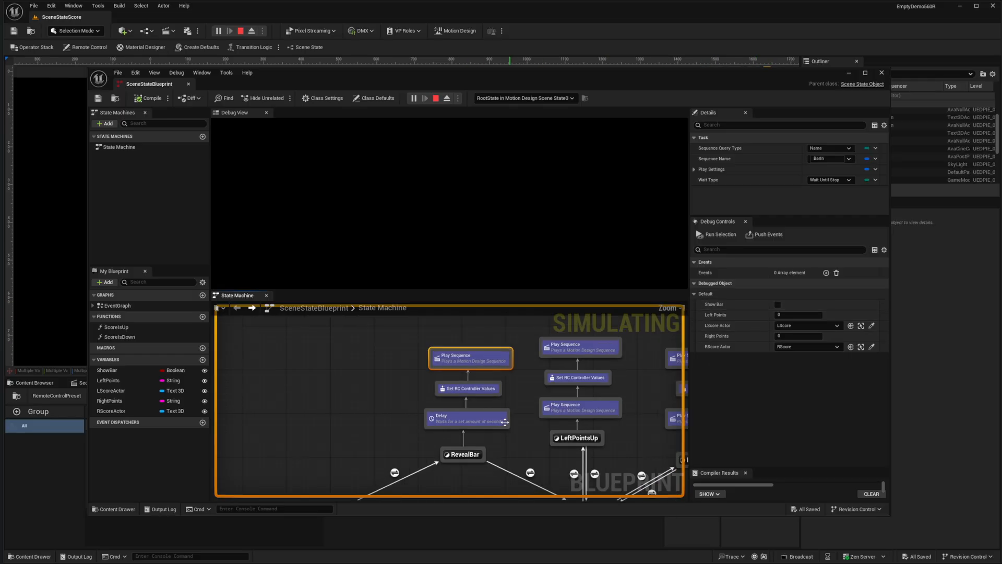
right_drag(504, 422, 515, 372)
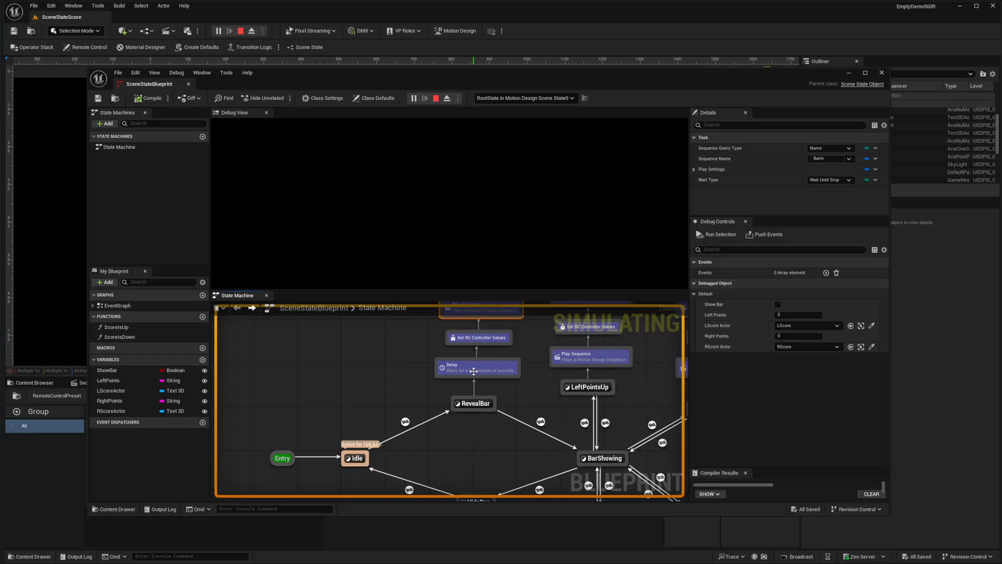
click(777, 305)
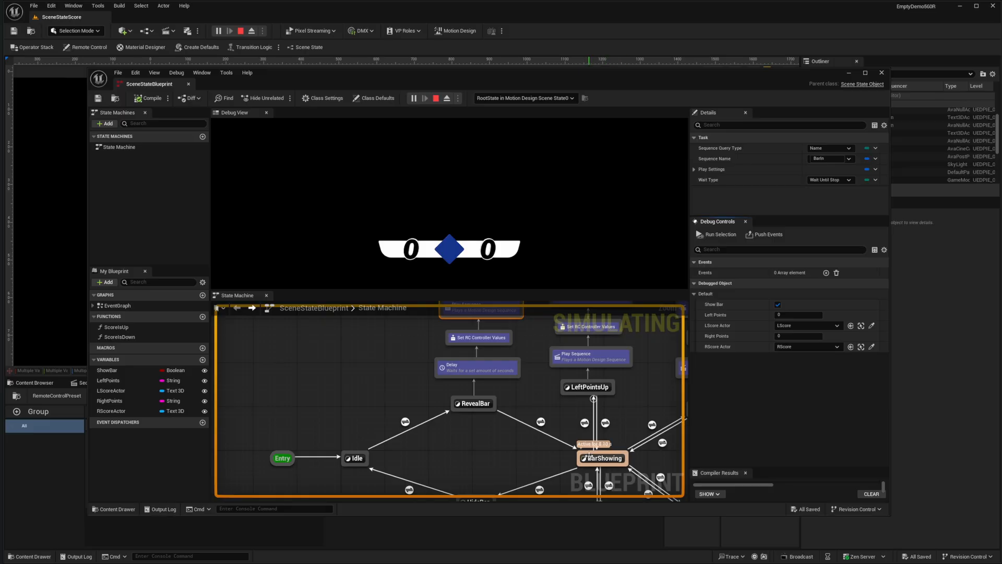
double_click(540, 422)
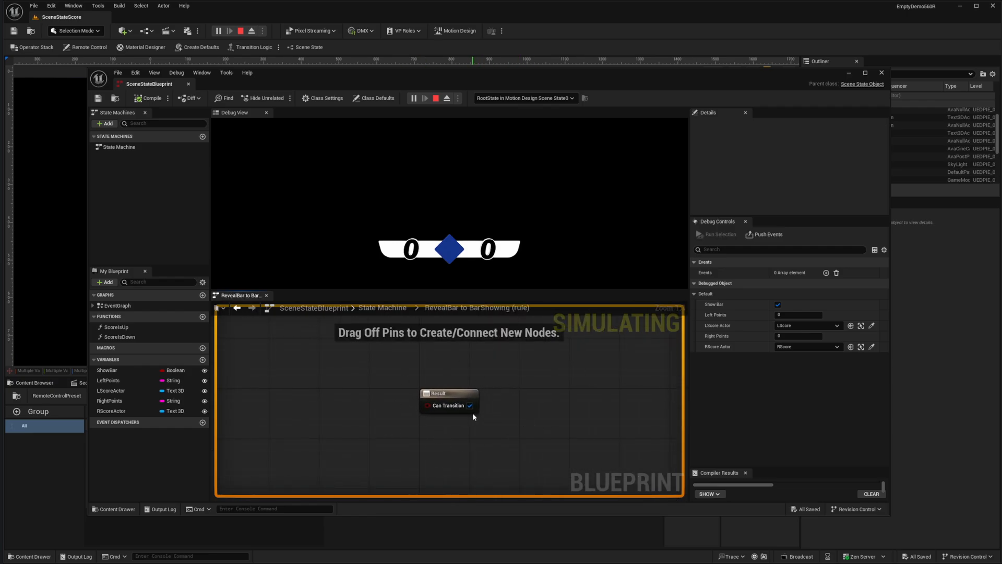
click(237, 308)
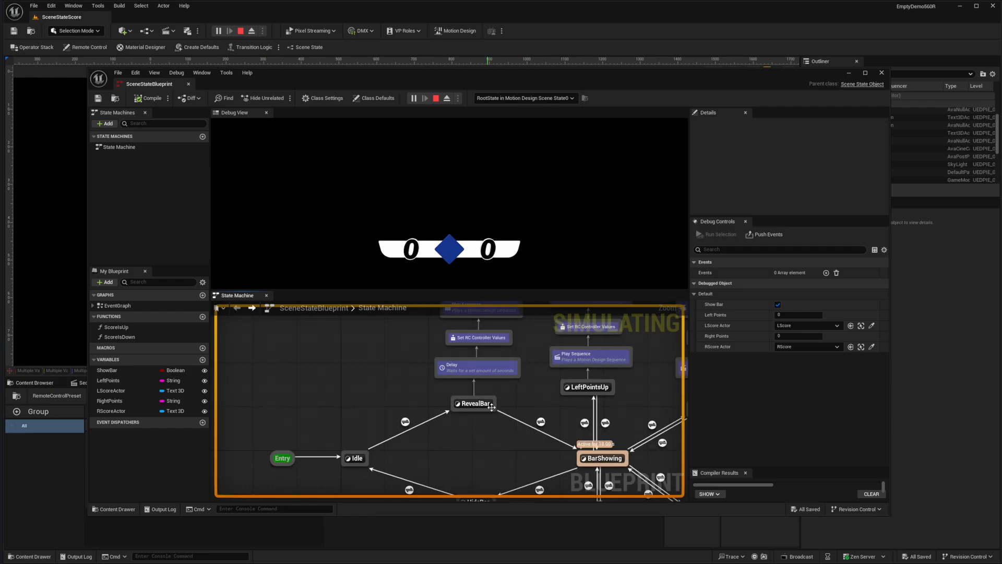
Step: Open the BarShowing to LeftPointsUp transition rule and shift its LScore Actor and Left Points nodes slightly away from Score Is Up
right_drag(496, 435, 487, 463)
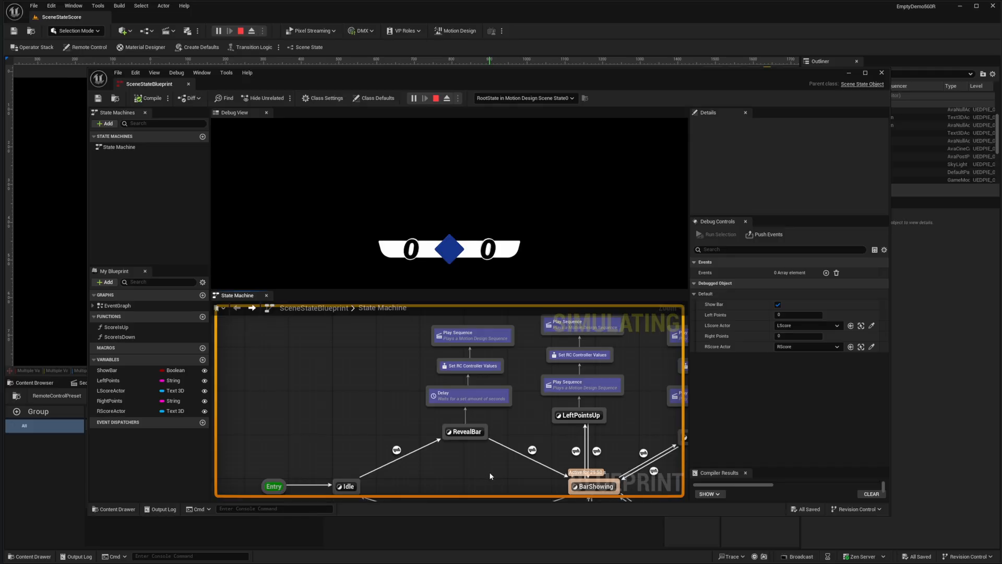
right_drag(512, 468, 448, 424)
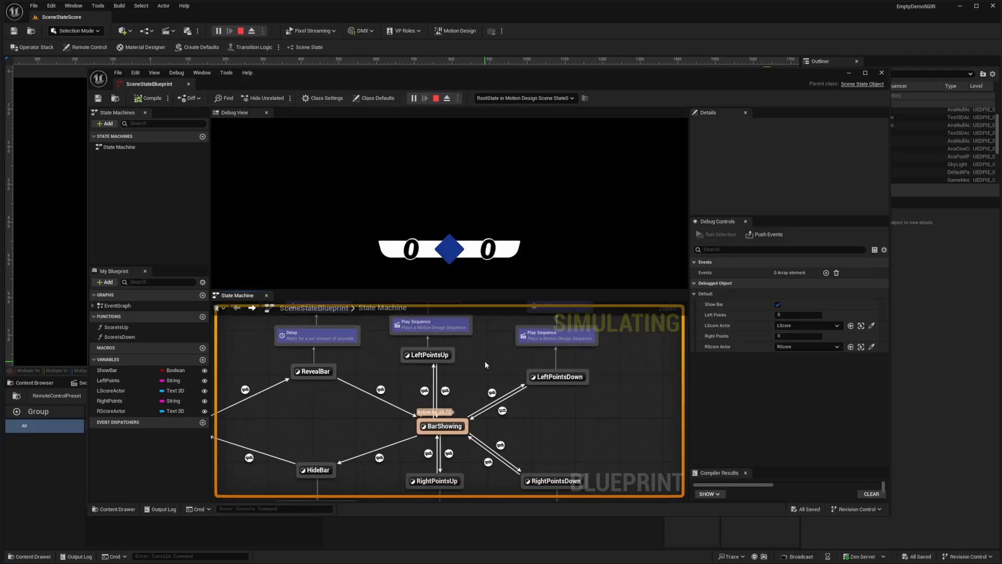
scroll(486, 364, down, 1)
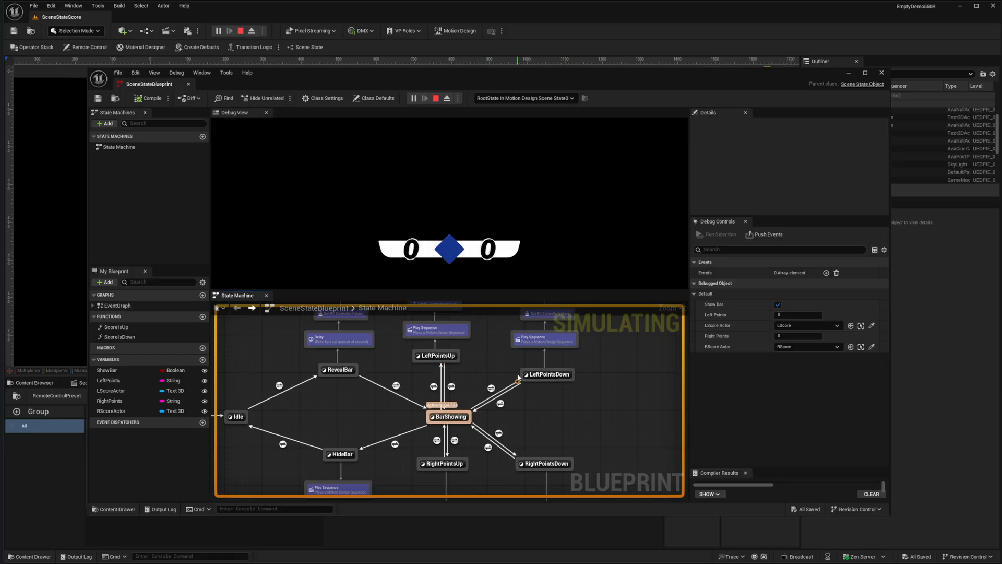
mouse_move(435, 389)
right_drag(484, 353, 525, 363)
mouse_move(472, 394)
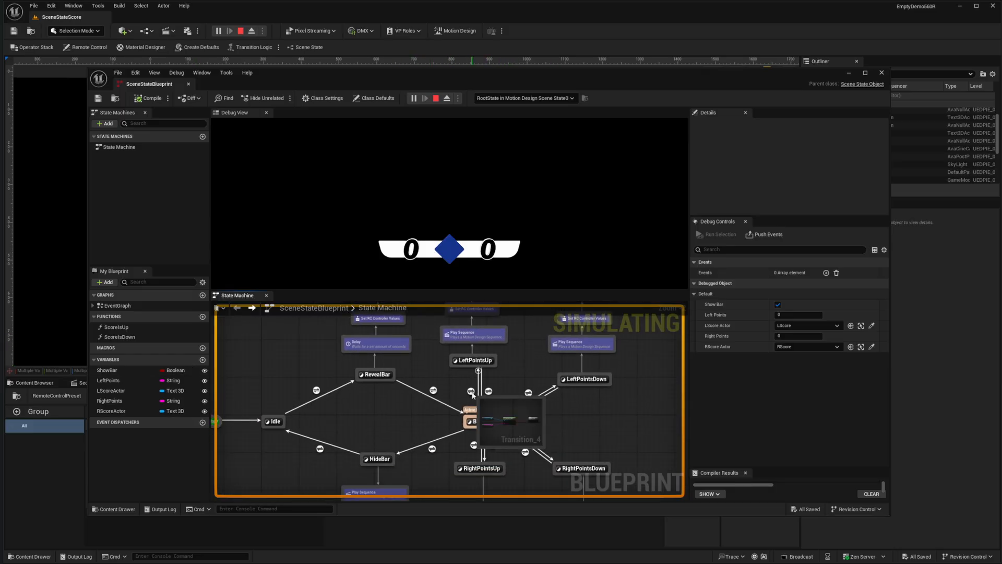
double_click(472, 395)
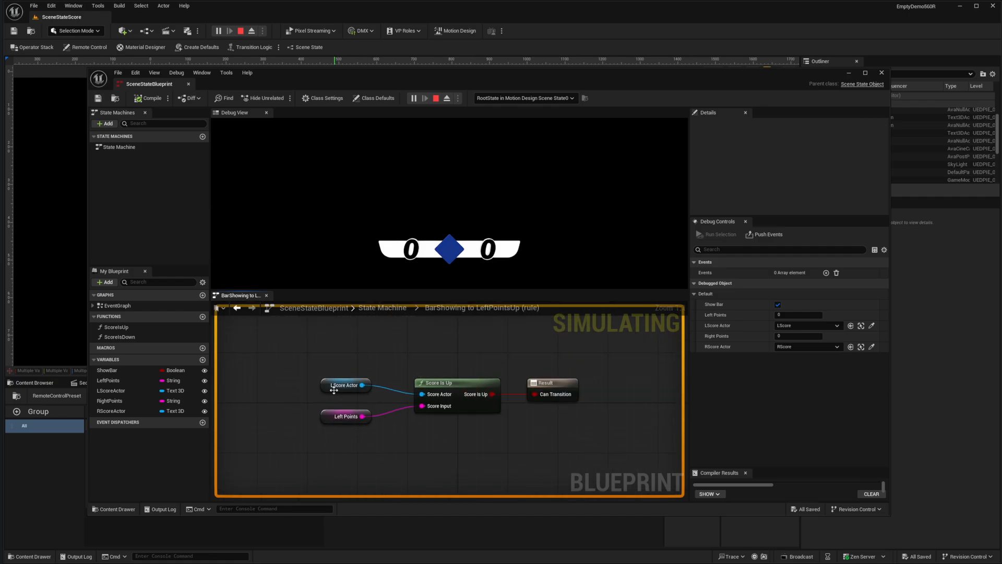
drag(325, 386, 318, 379)
drag(328, 421, 322, 421)
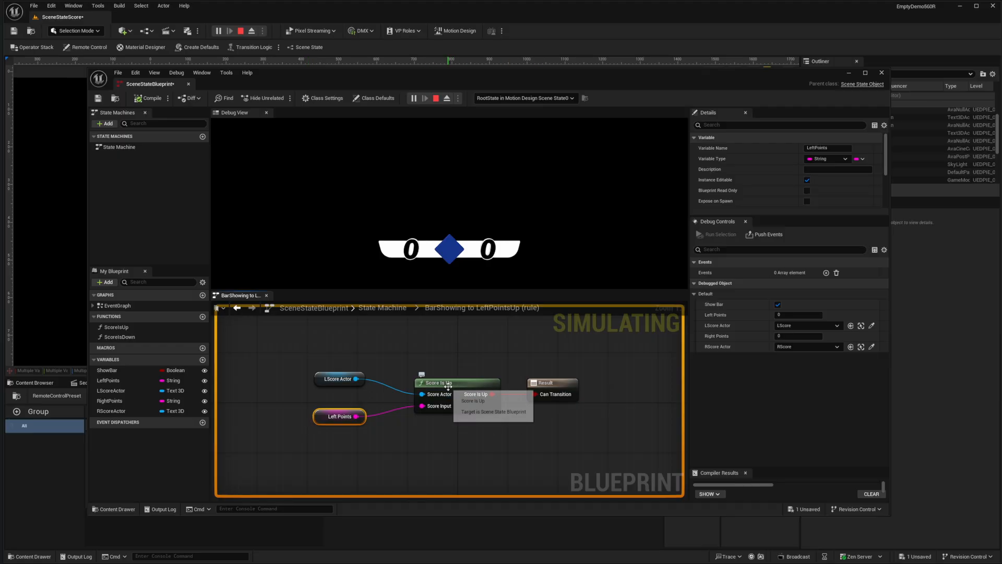
Step: Examine how the ScoreIsUp function compares the score input with the score actor's text, and return to the state machine graph
double_click(139, 328)
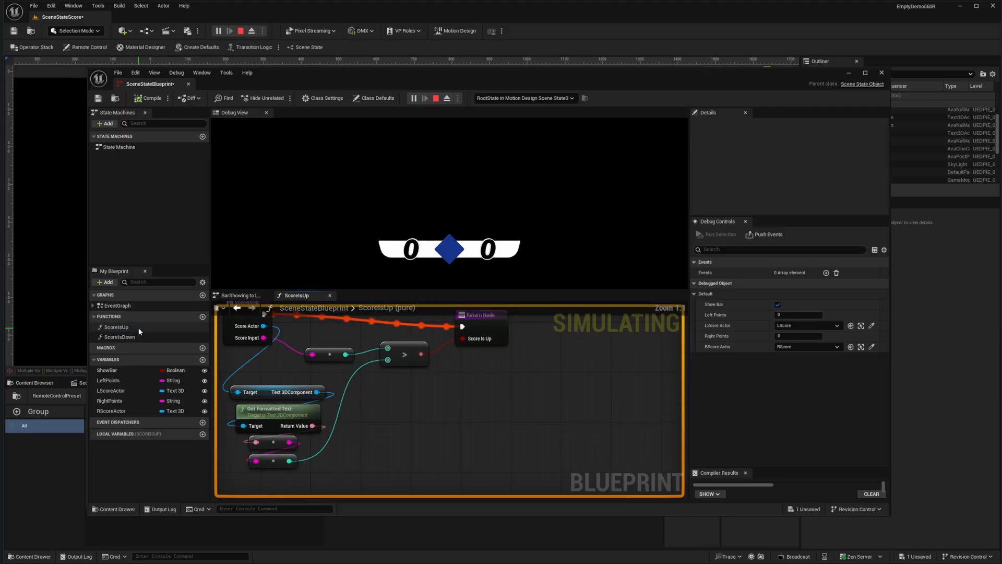
right_drag(558, 428, 567, 436)
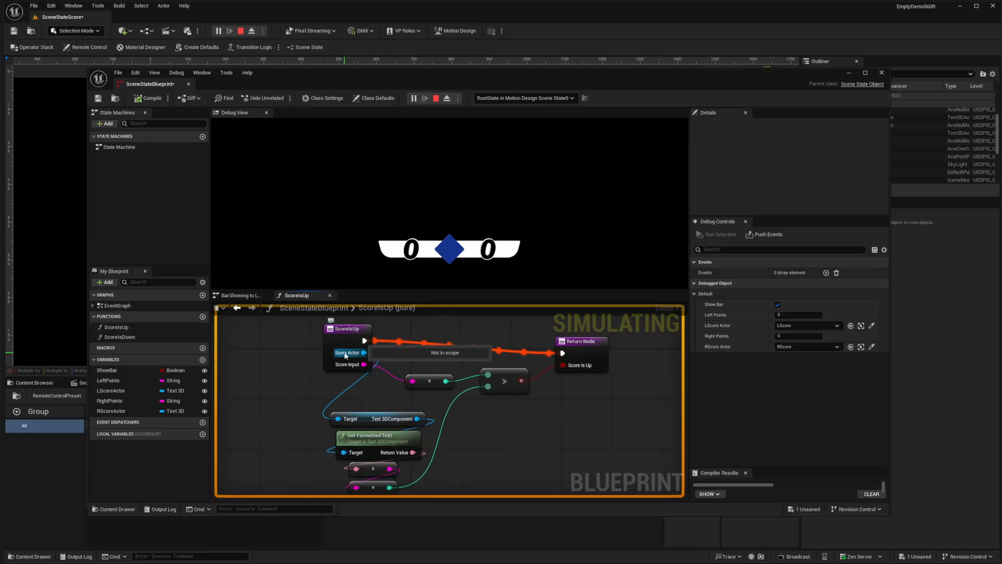
mouse_move(346, 366)
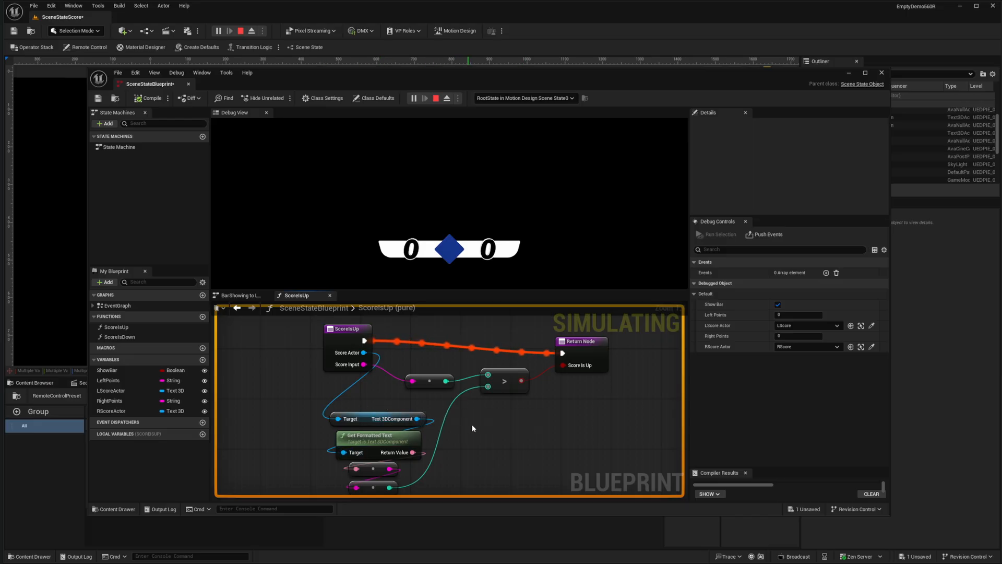
right_drag(491, 447, 490, 423)
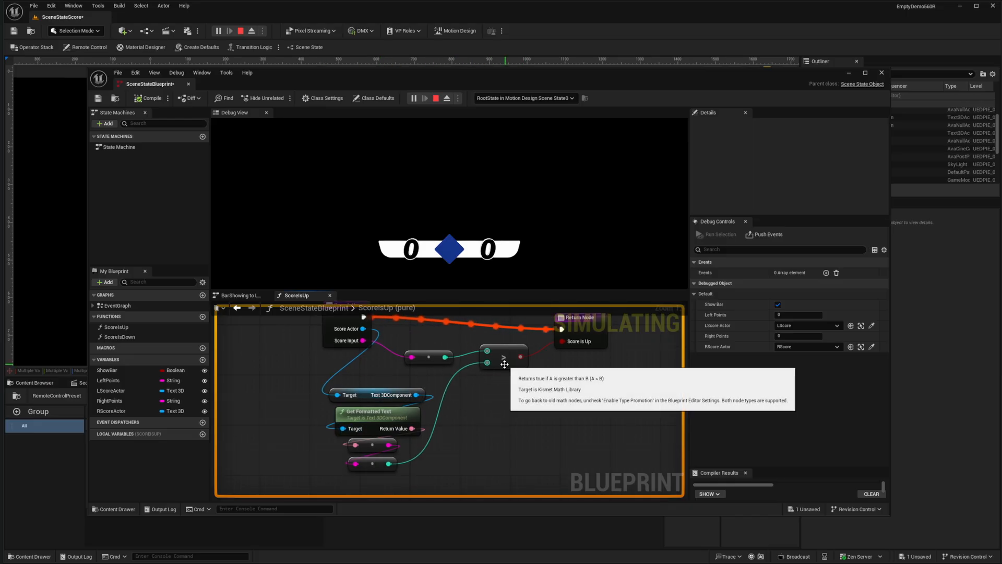
mouse_move(348, 344)
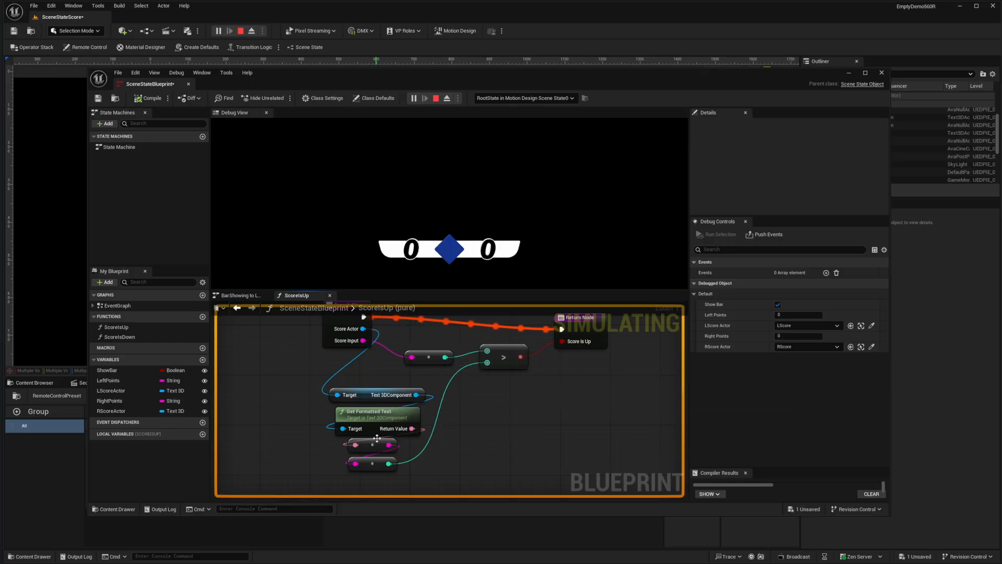
right_drag(587, 379, 568, 420)
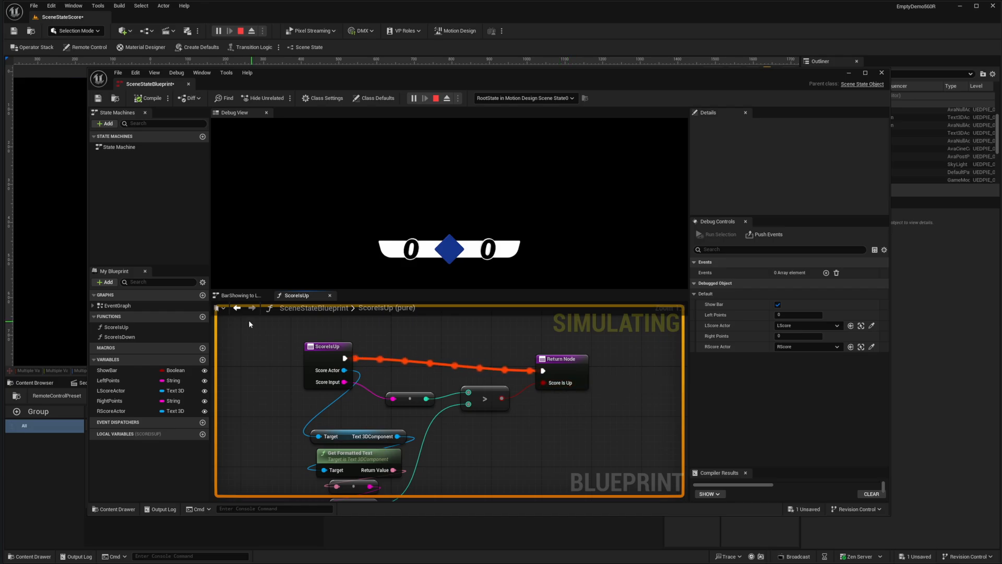
click(237, 308)
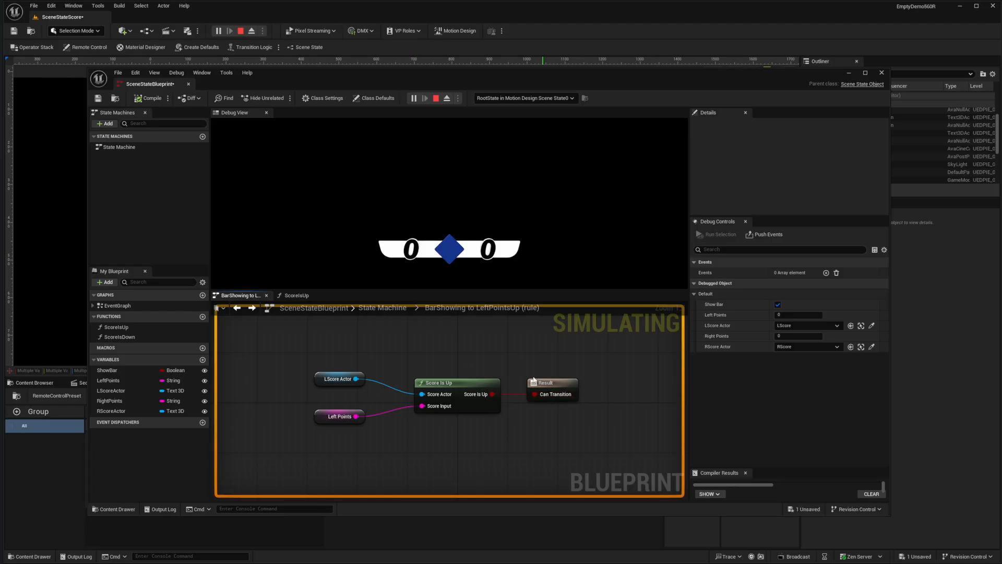
click(237, 308)
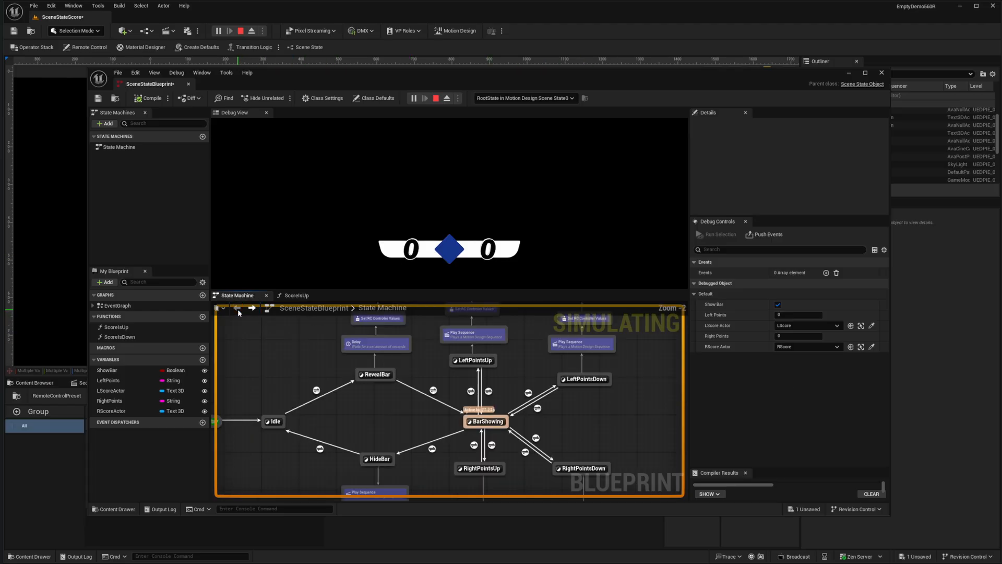
Step: Review the settings of the LeftPointsUp state's two Play Sequence tasks and its Set RC Controller Values task
right_drag(522, 364, 524, 420)
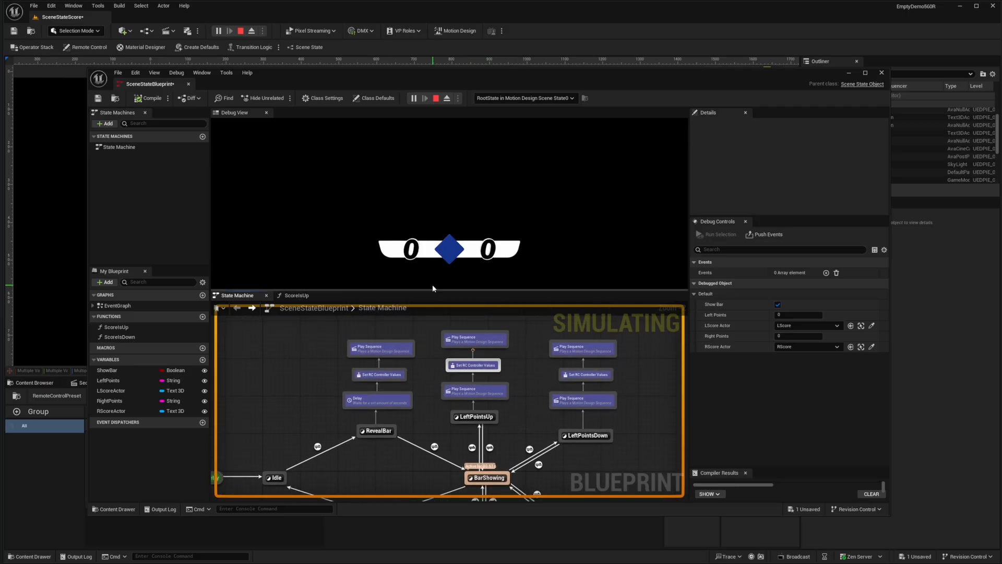
click(472, 367)
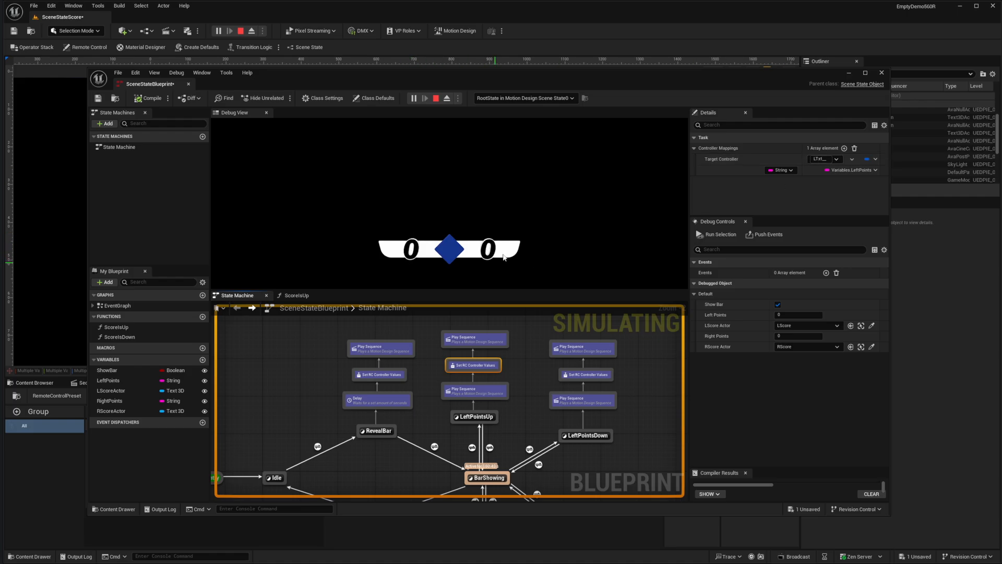
click(483, 339)
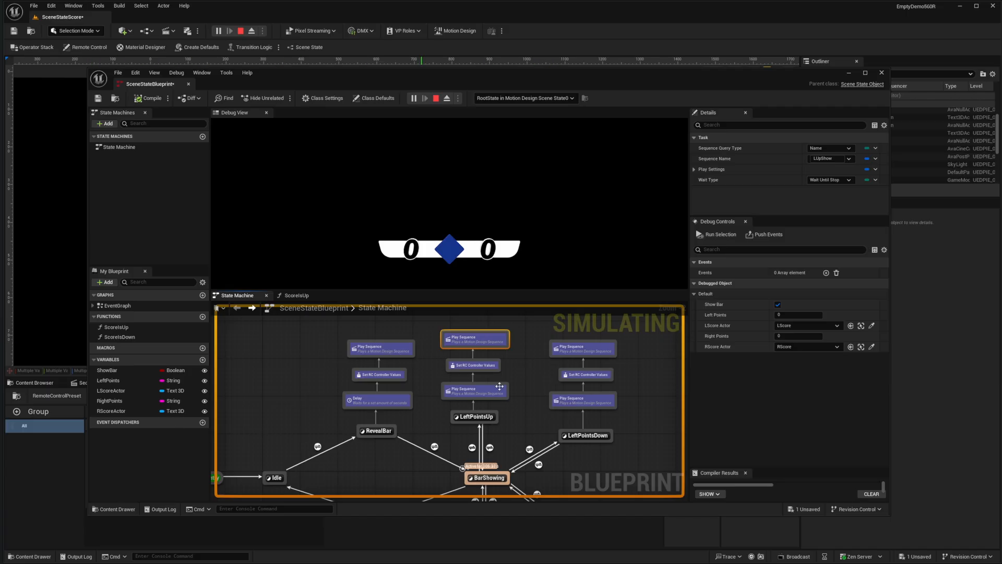
click(471, 447)
click(471, 394)
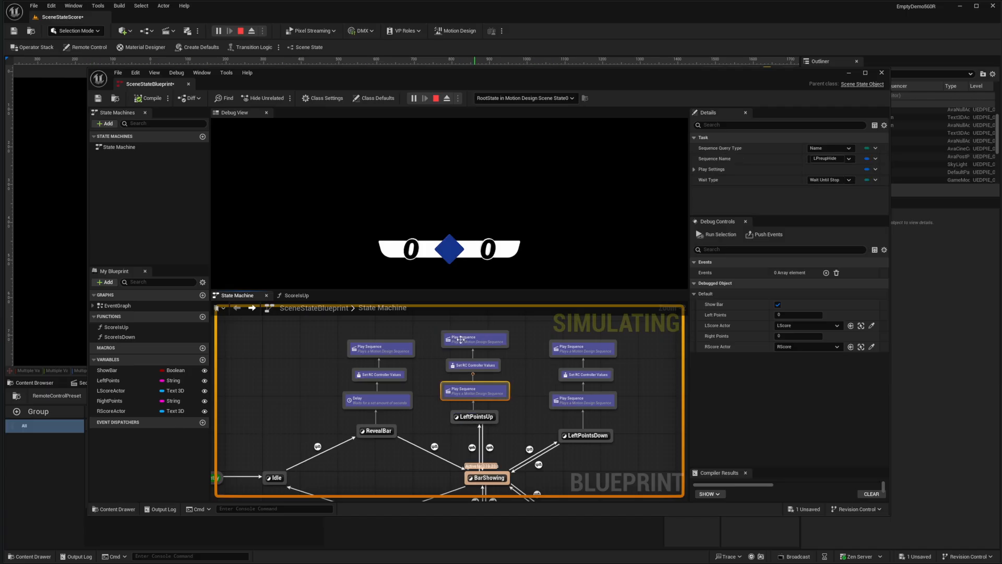
click(483, 365)
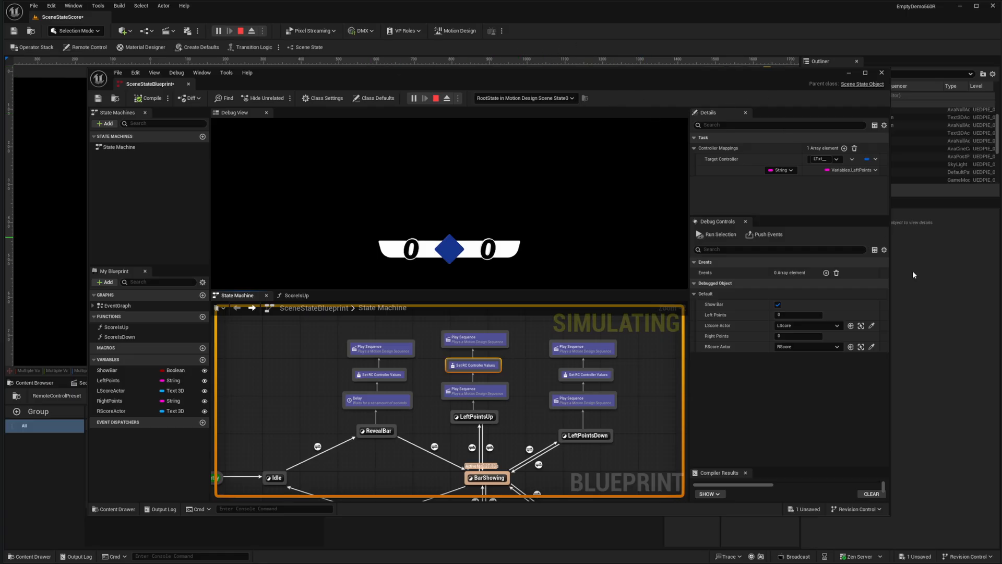
Step: Move the blueprint window away, inspect the actions bound to the LTxt__ and LScore controllers, and locate the score actors in the Outliner
drag(284, 71, 281, 0)
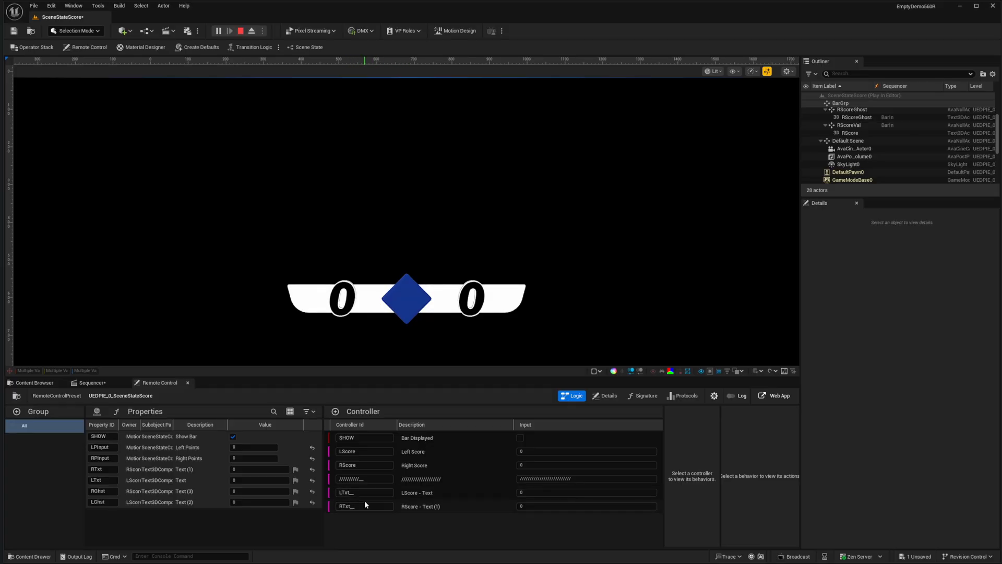
click(454, 496)
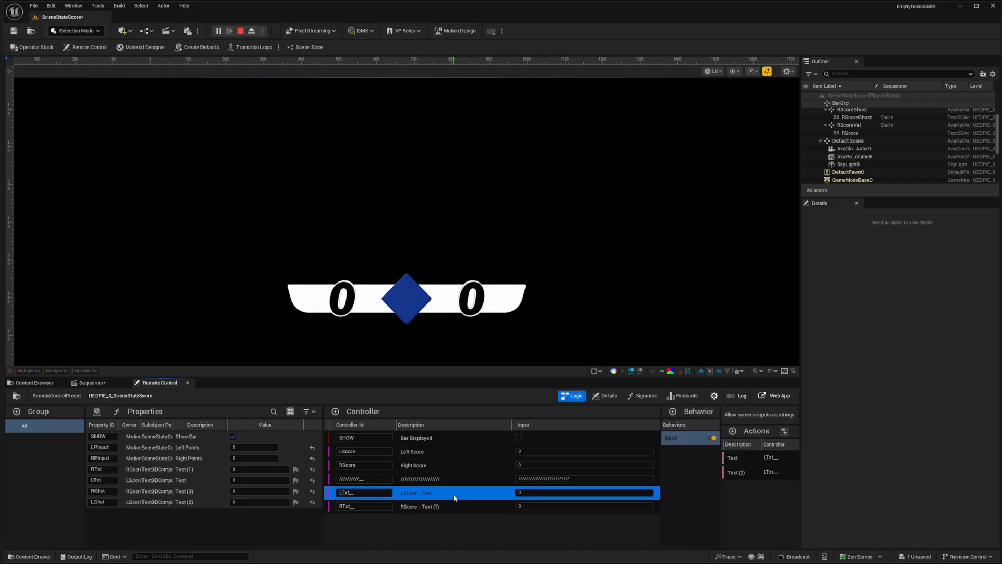
click(747, 459)
click(747, 473)
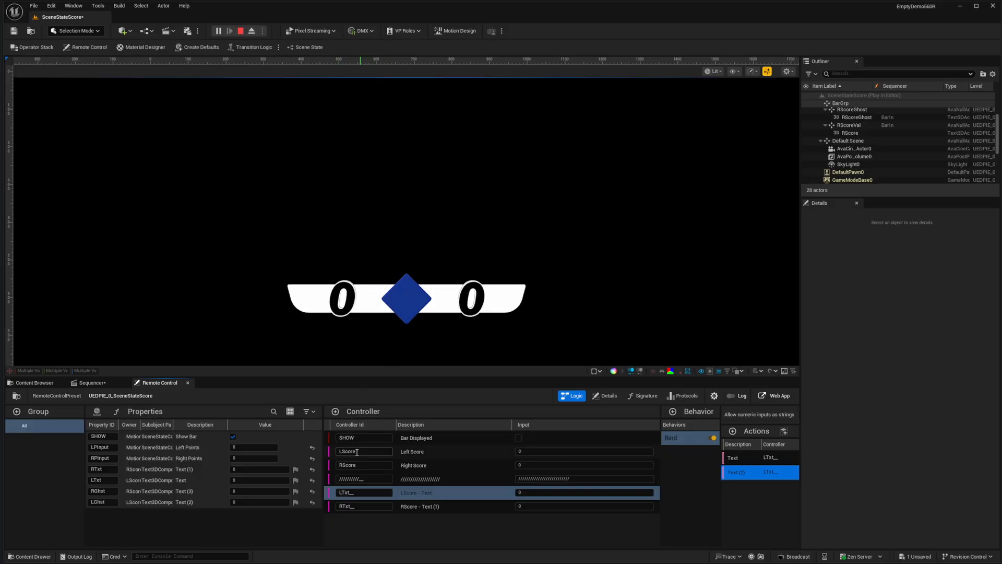
click(466, 452)
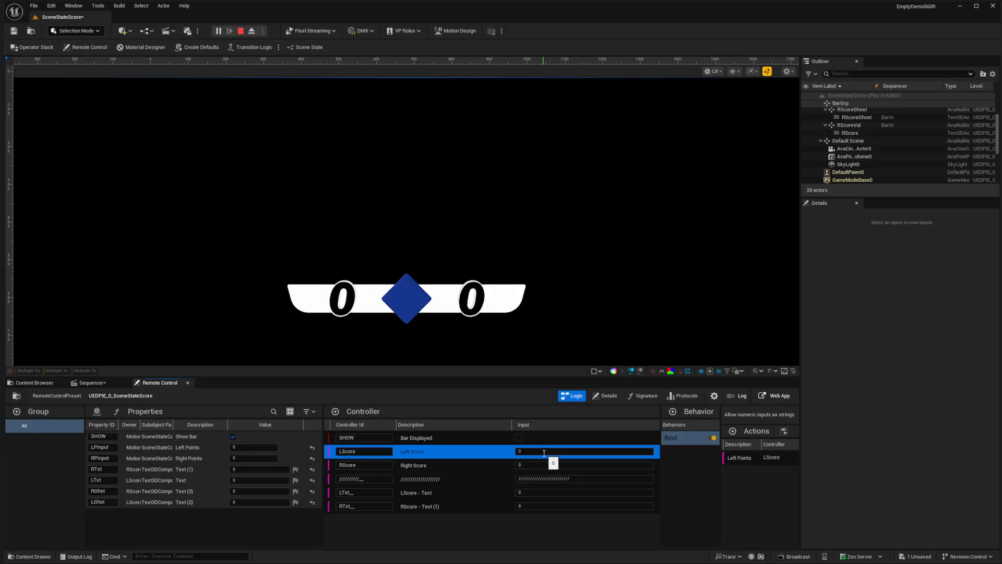
scroll(872, 154, down, 2)
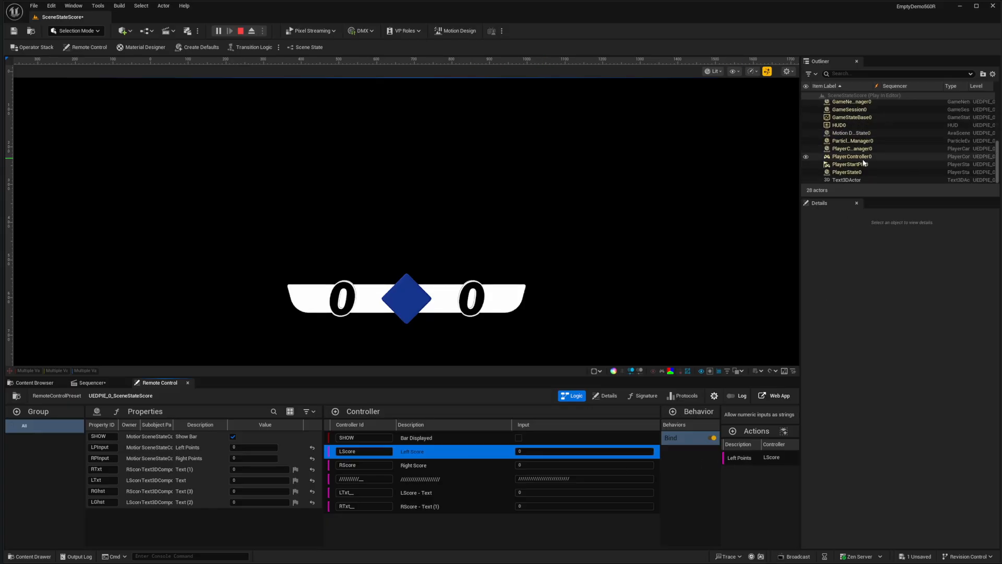
scroll(854, 155, up, 3)
scroll(854, 155, up, 2)
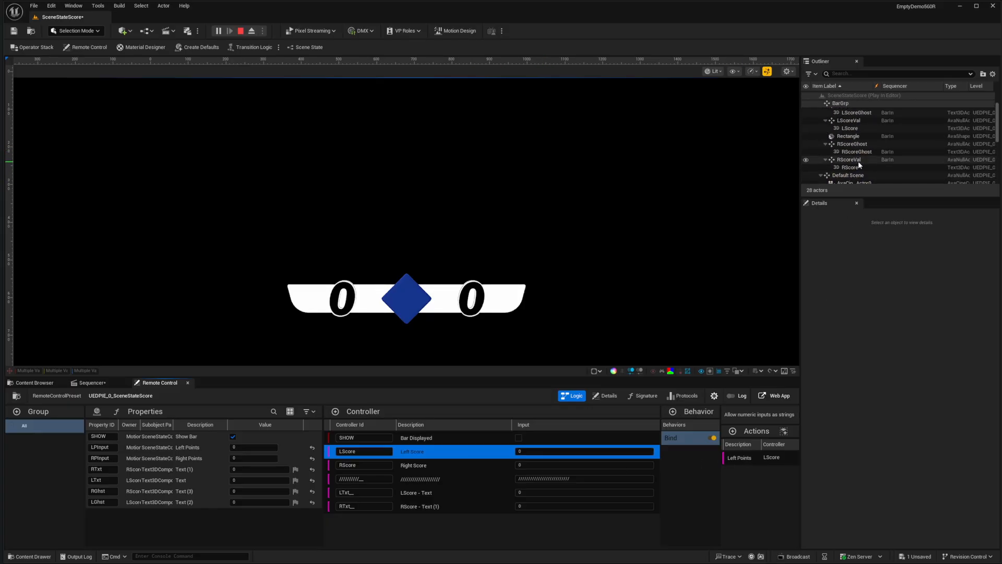
Step: Bring the blueprint window back and inspect the transition rules between LeftPointsUp and BarShowing in both directions
drag(1001, 144, 275, 55)
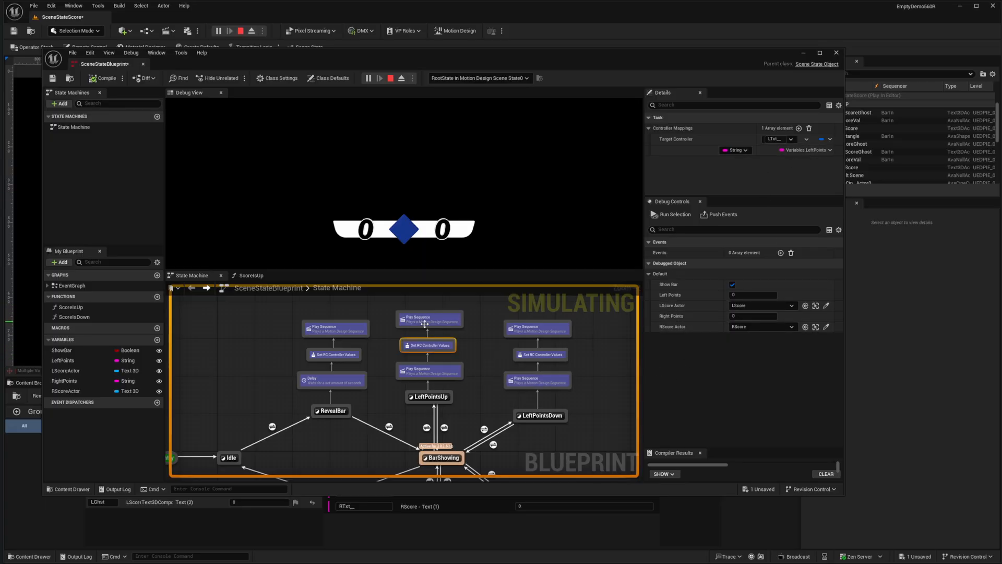
double_click(444, 427)
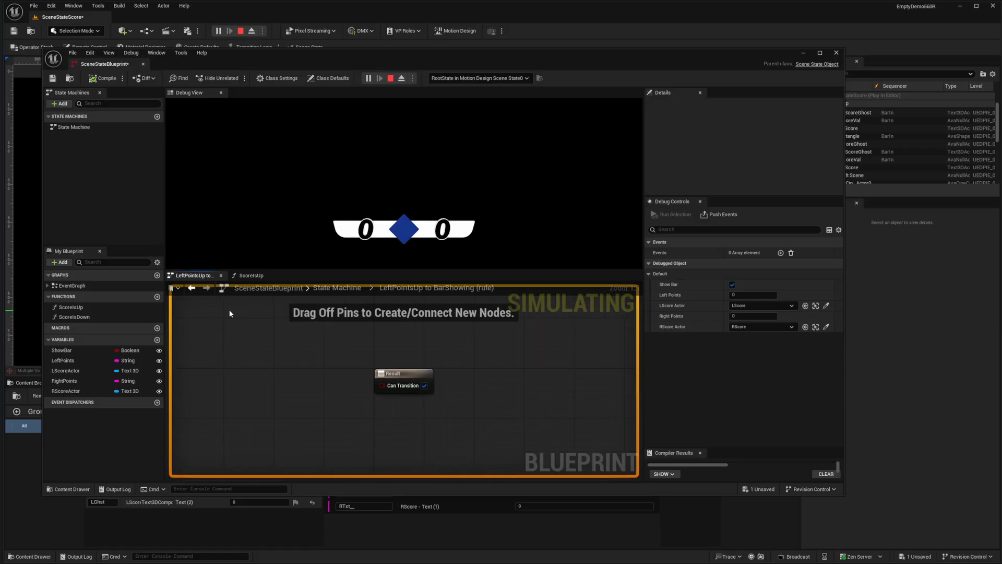
click(192, 288)
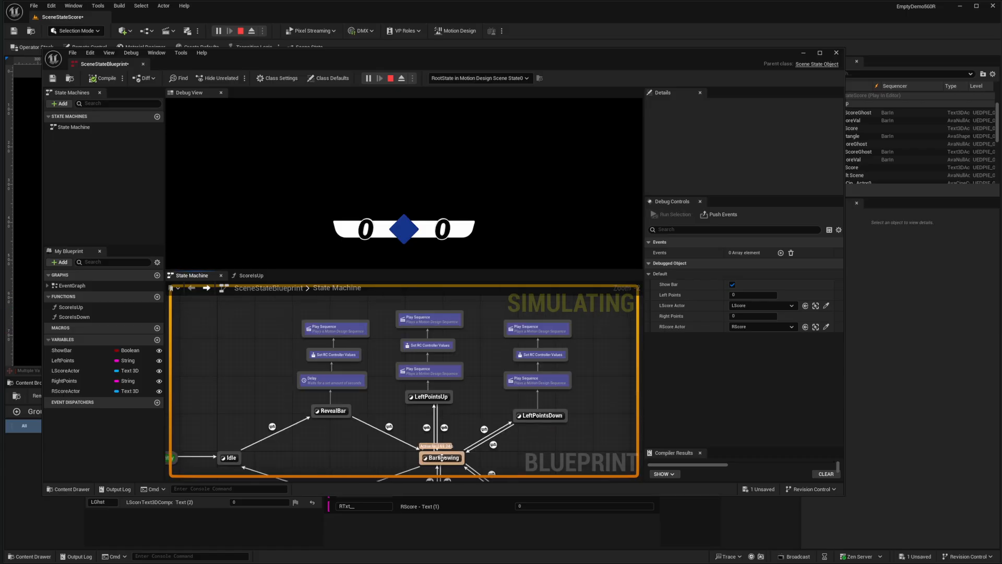
double_click(426, 429)
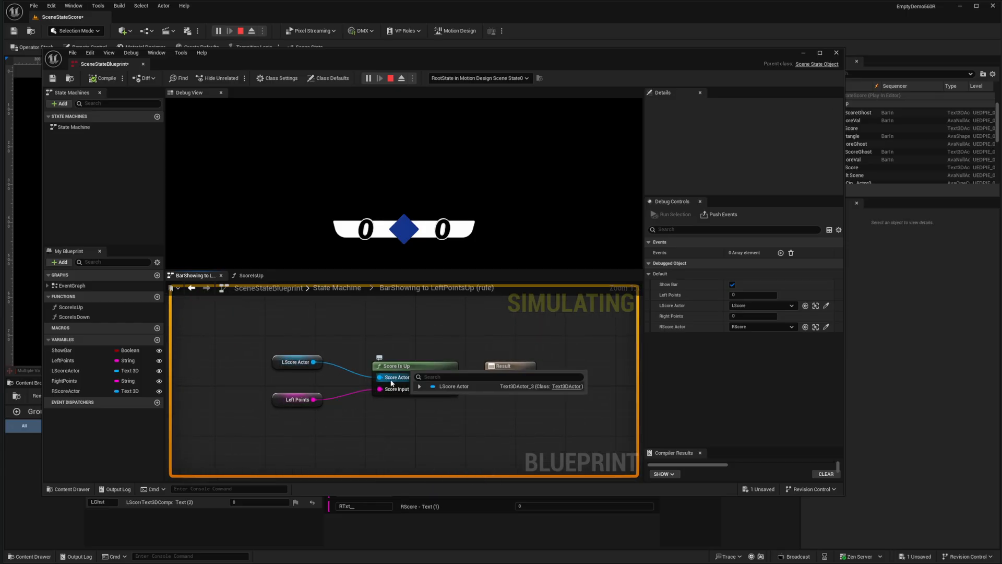
mouse_move(296, 360)
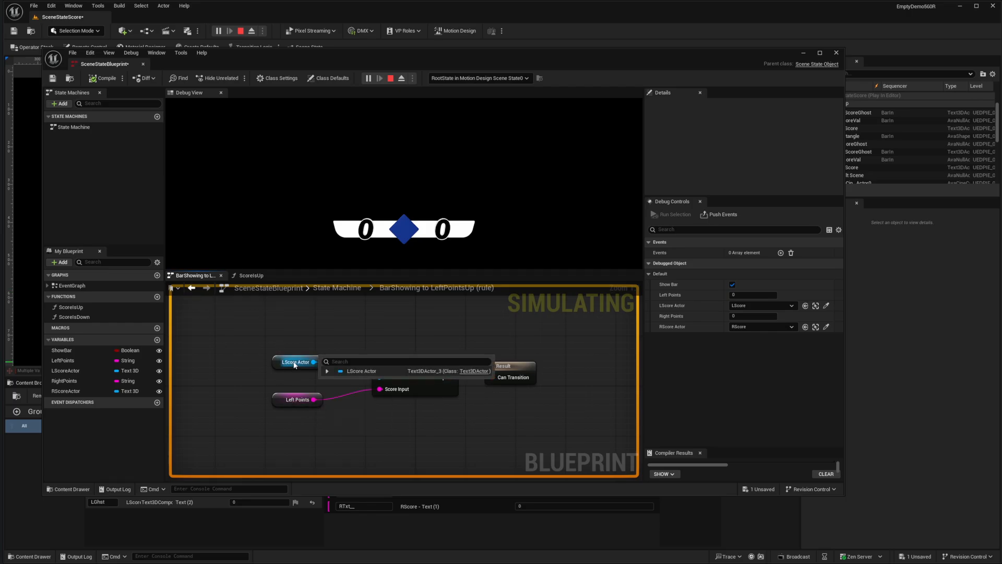
click(192, 288)
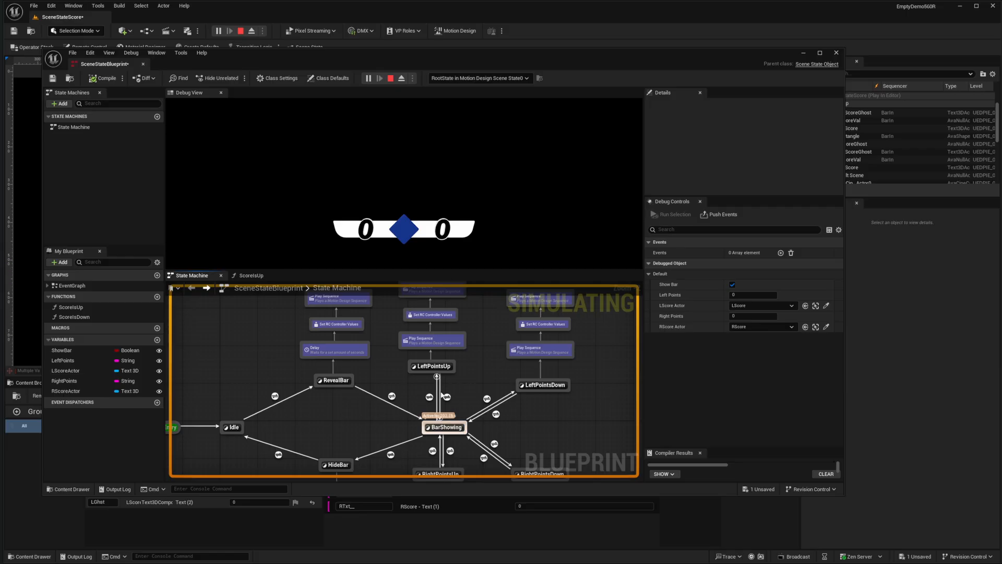
Step: Set Left Points to 3 for the debugged object and review the LeftPointsUp branch of the state machine
click(738, 295)
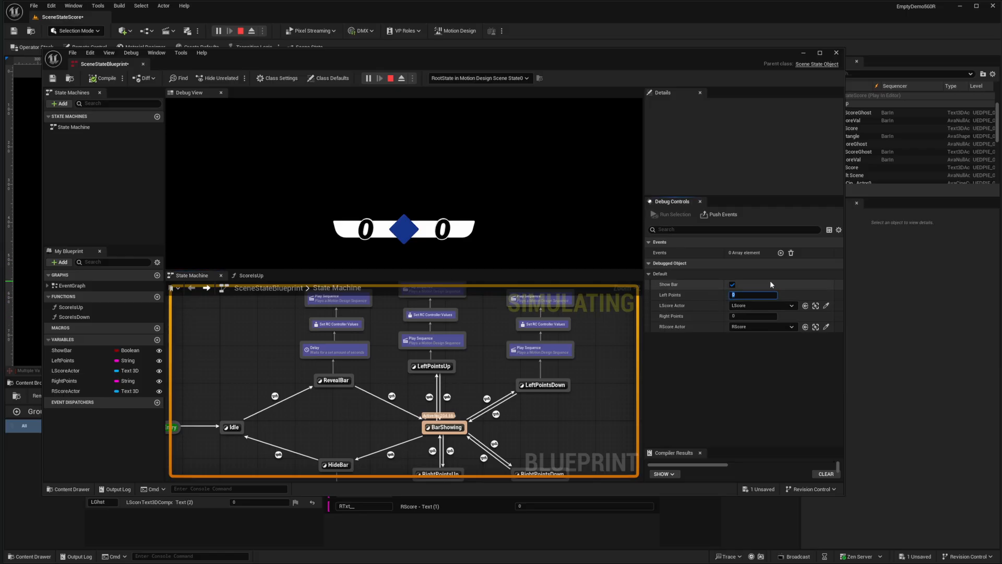
text(3)
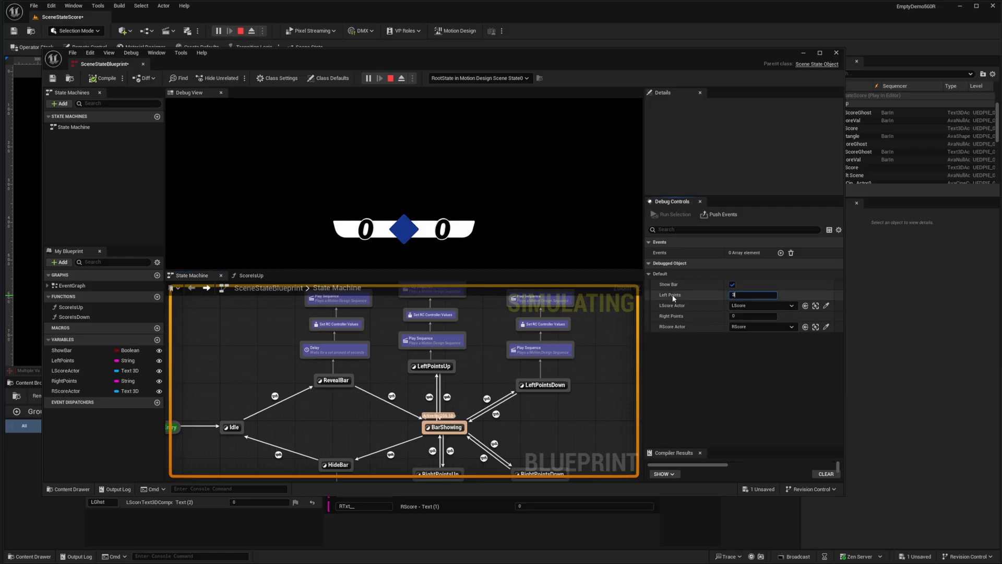
right_drag(479, 365, 470, 417)
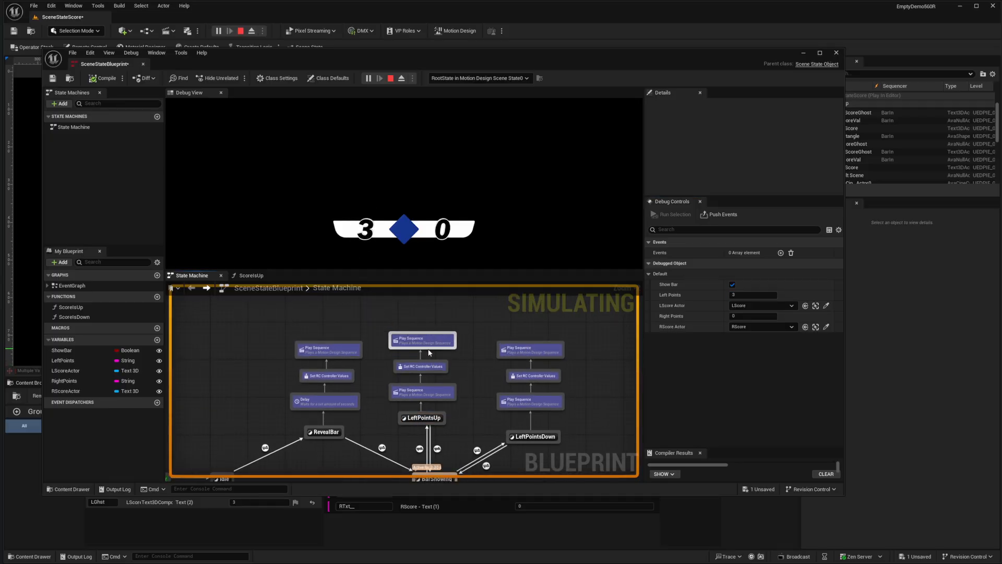
right_drag(460, 448, 461, 382)
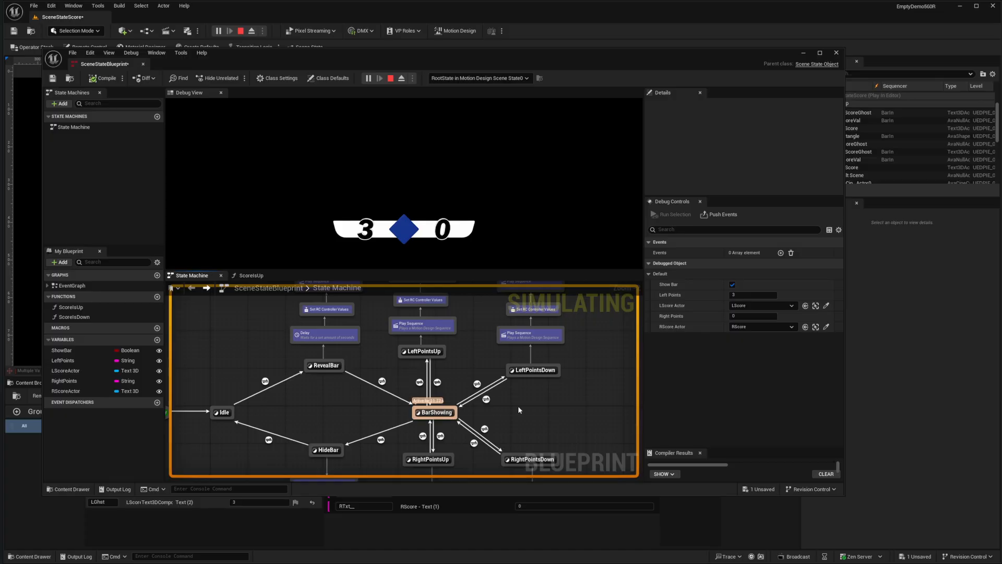
Step: Examine the comparison logic of the ScoreIsDown function and return to the state machine graph
right_drag(564, 423, 566, 405)
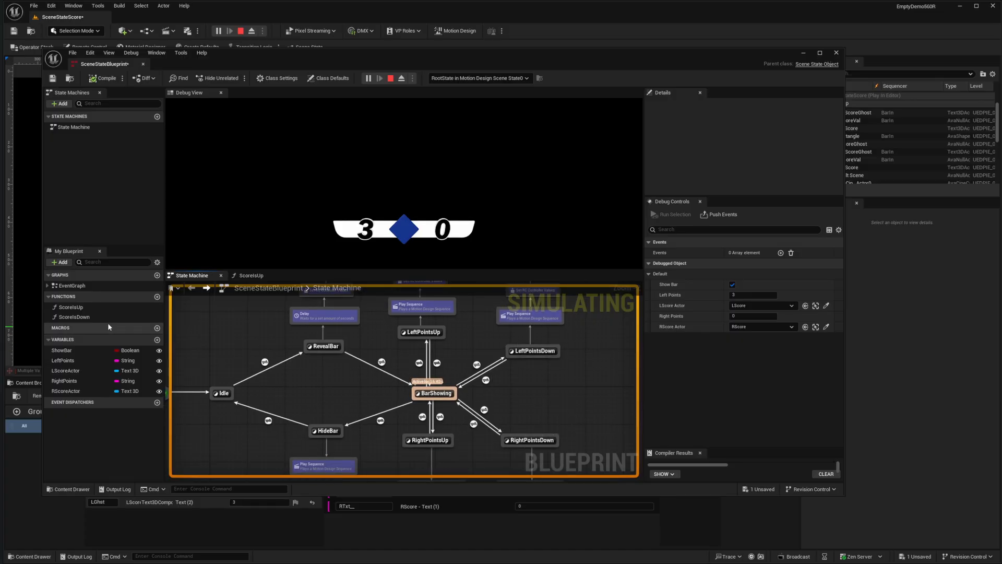
click(93, 316)
double_click(94, 317)
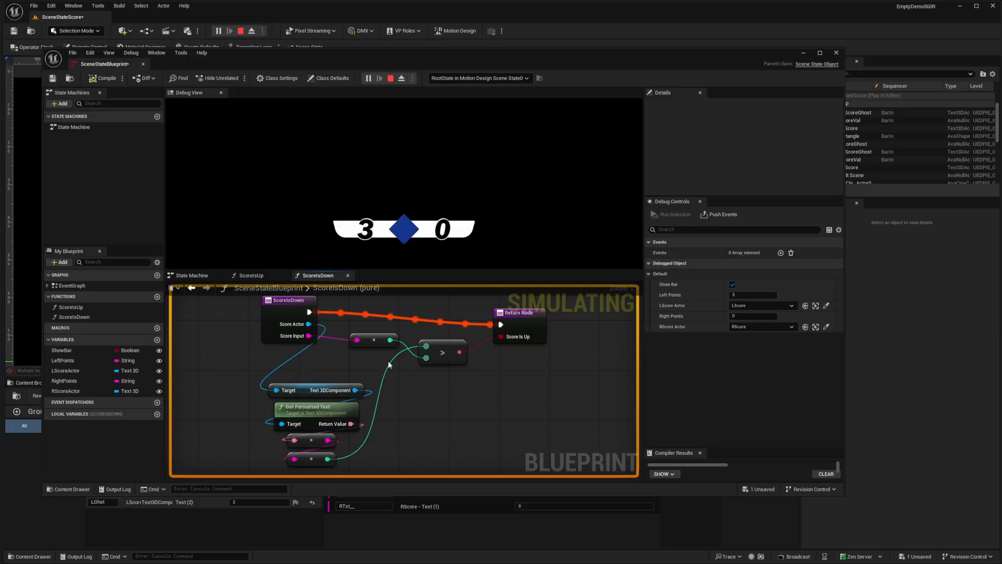
mouse_move(291, 340)
click(191, 289)
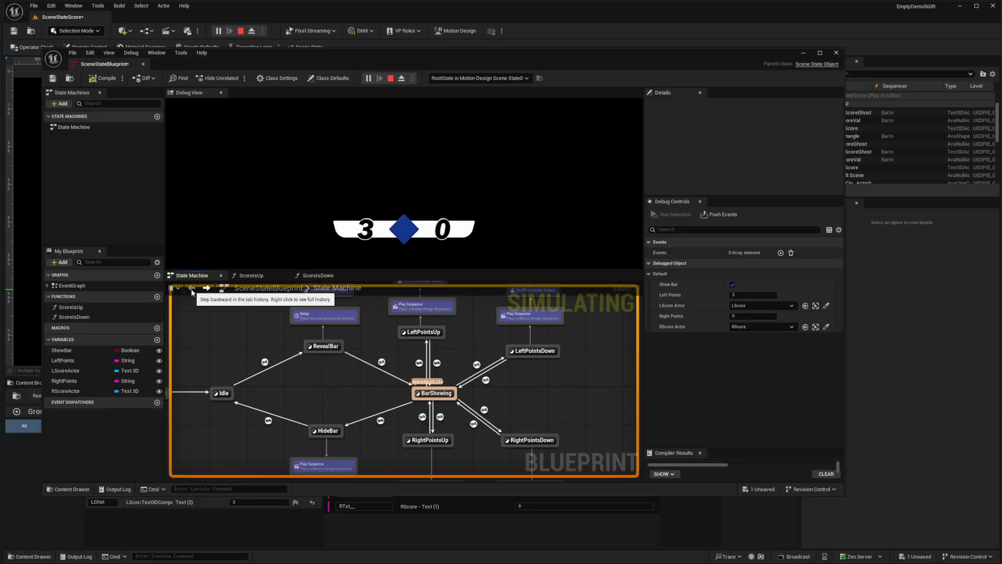
Step: Lower the debugged object's Left Points to 2
click(751, 294)
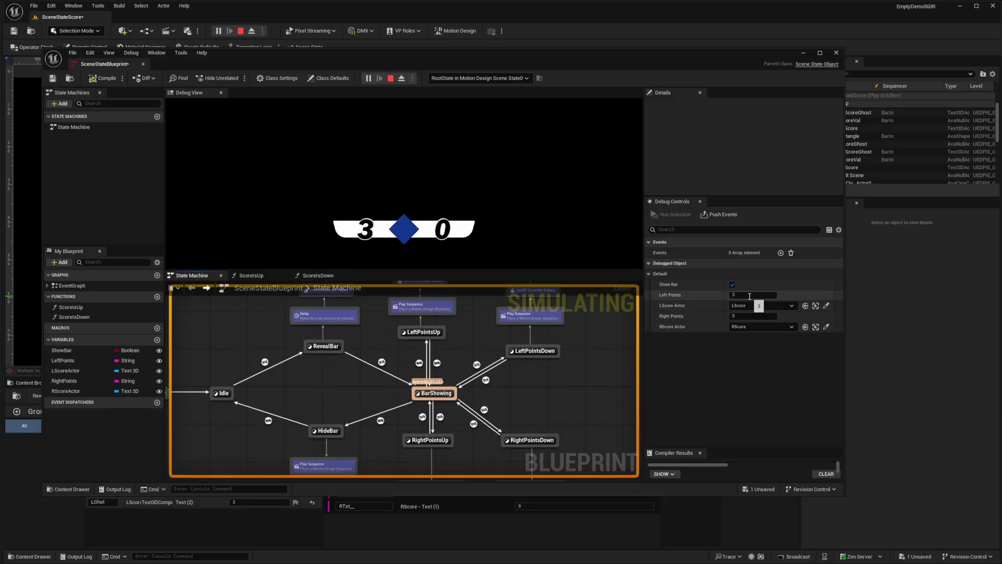
text(2)
key(Return)
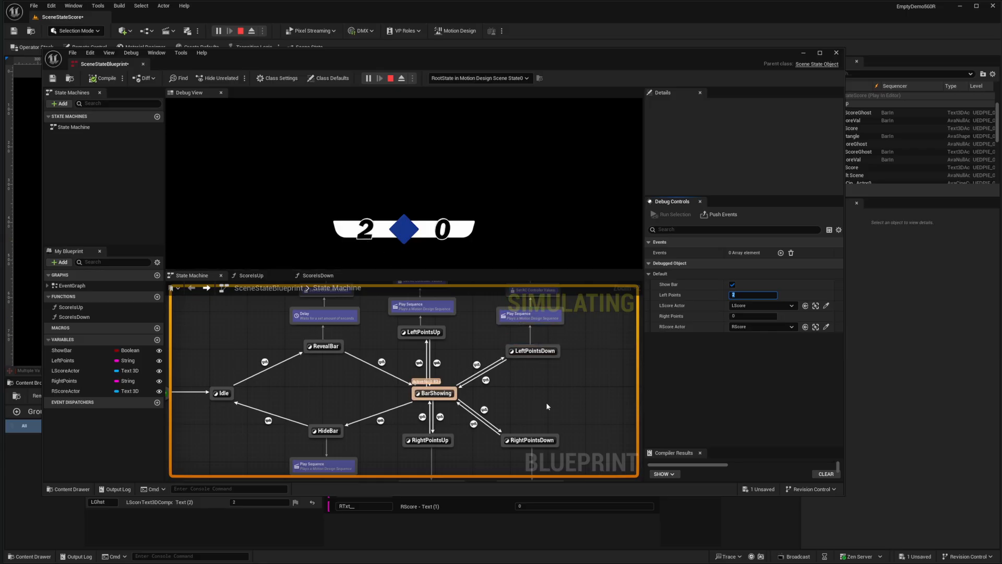
Step: Compare the first Play Sequence tasks of LeftPointsDown and LeftPointsUp, and check LeftPointsDown's Set RC Controller Values task
right_drag(554, 393, 533, 463)
click(507, 388)
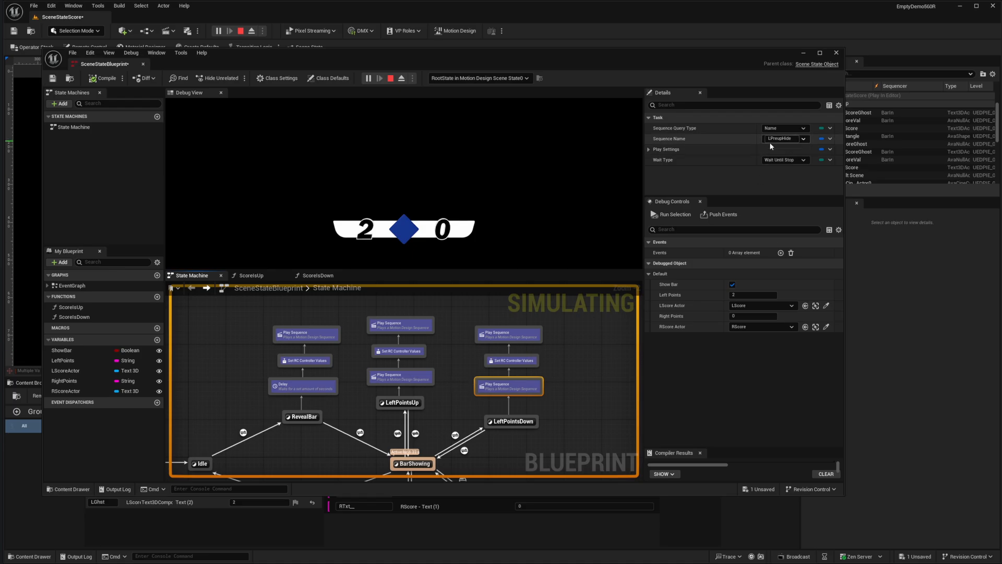
click(405, 375)
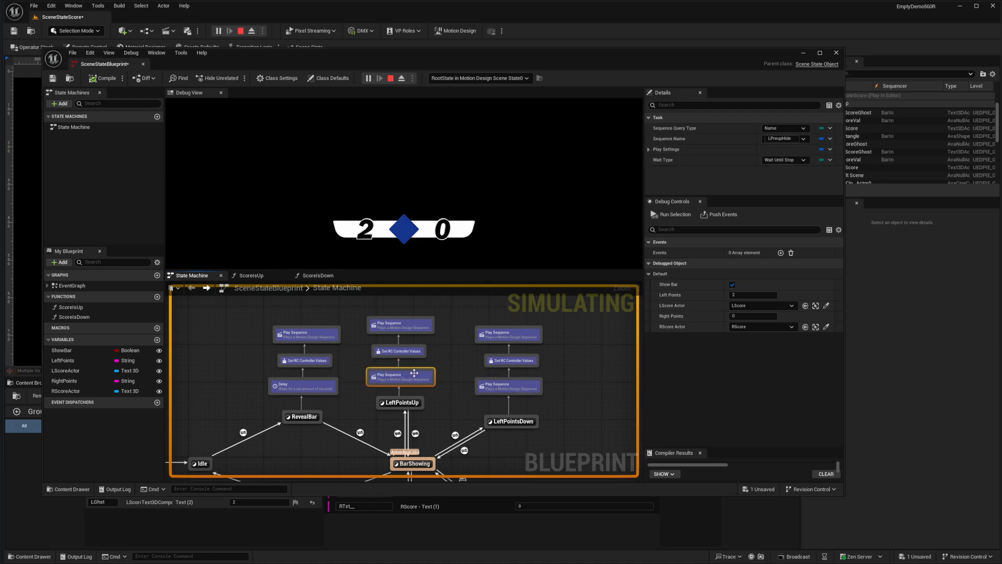
click(502, 387)
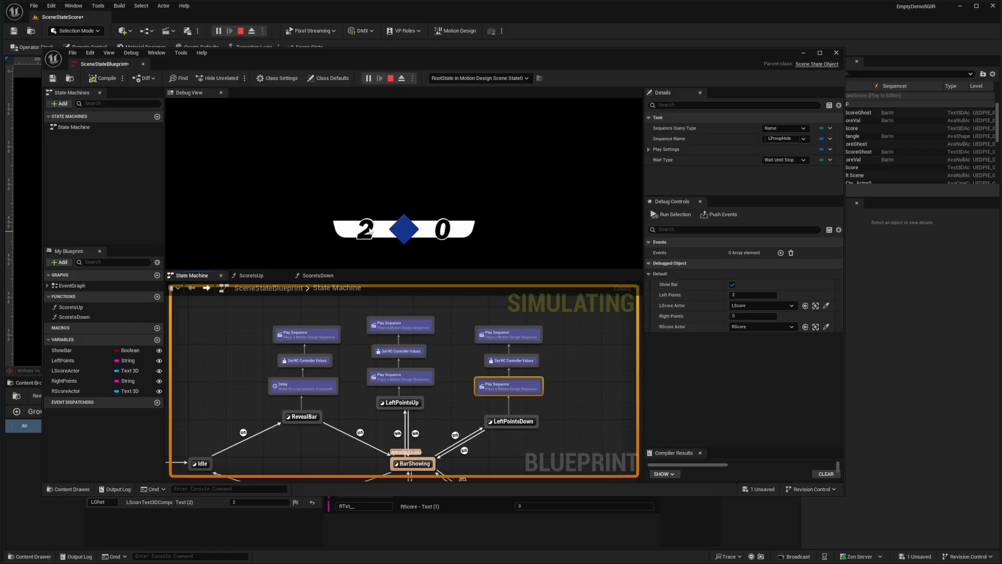
click(513, 360)
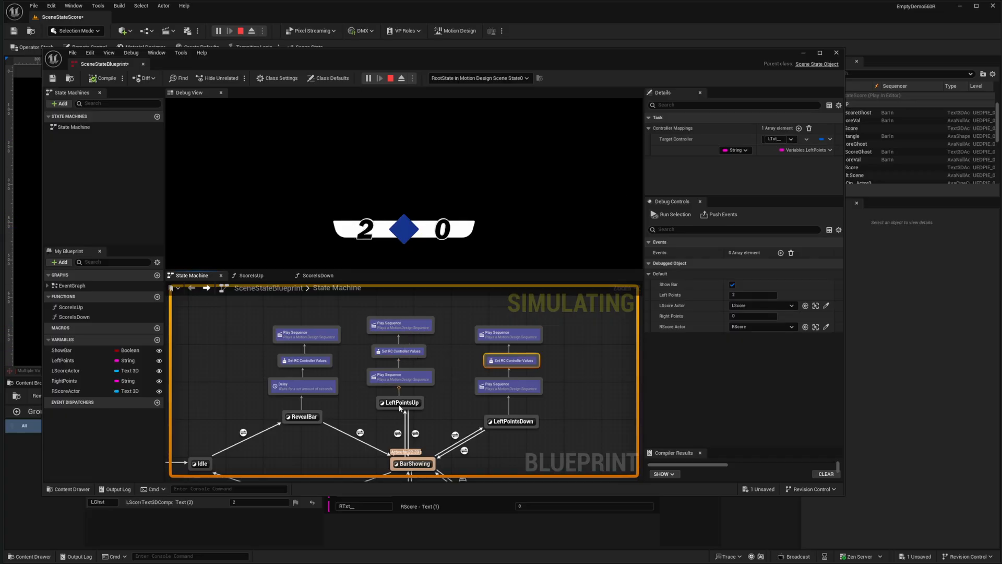
Step: Compare the final Play Sequence tasks of LeftPointsUp and LeftPointsDown, and examine the start and play mode settings of the LeftPointsDown one
click(395, 332)
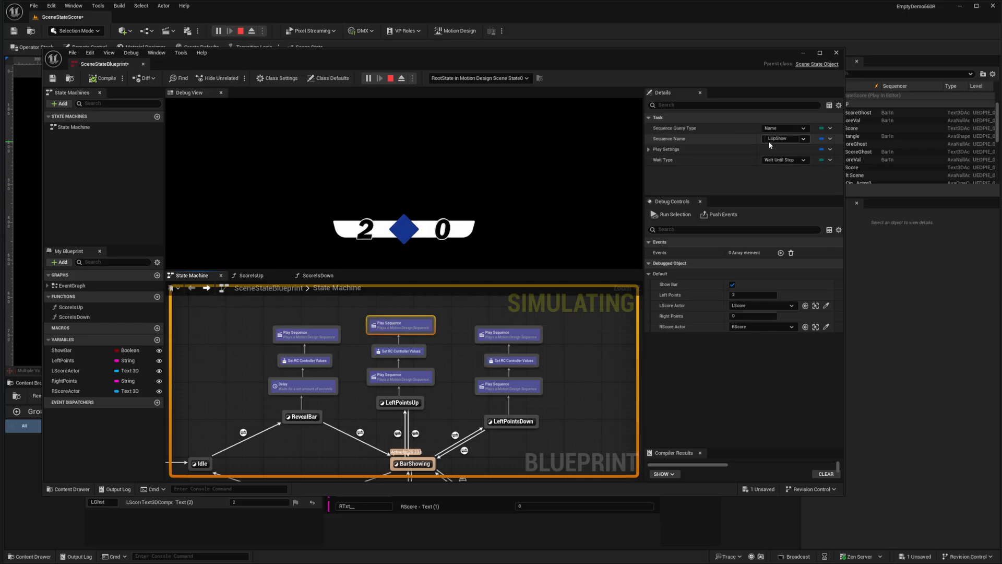
click(509, 334)
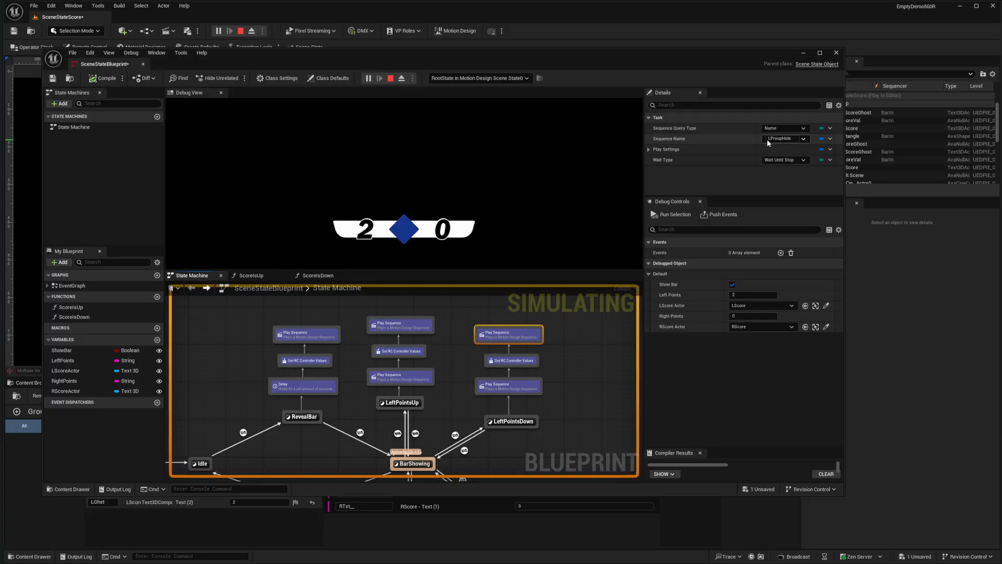
click(648, 149)
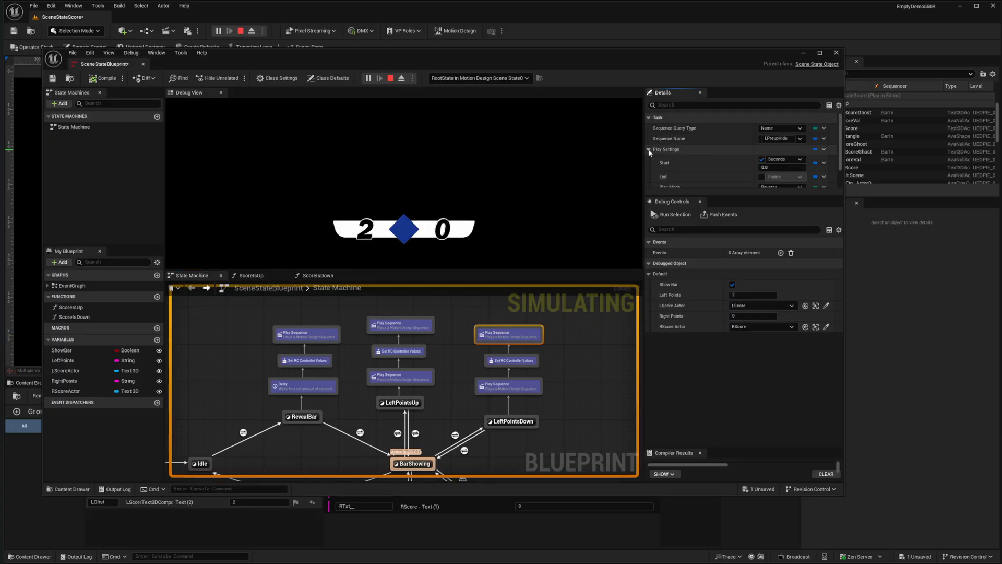
scroll(733, 165, down, 1)
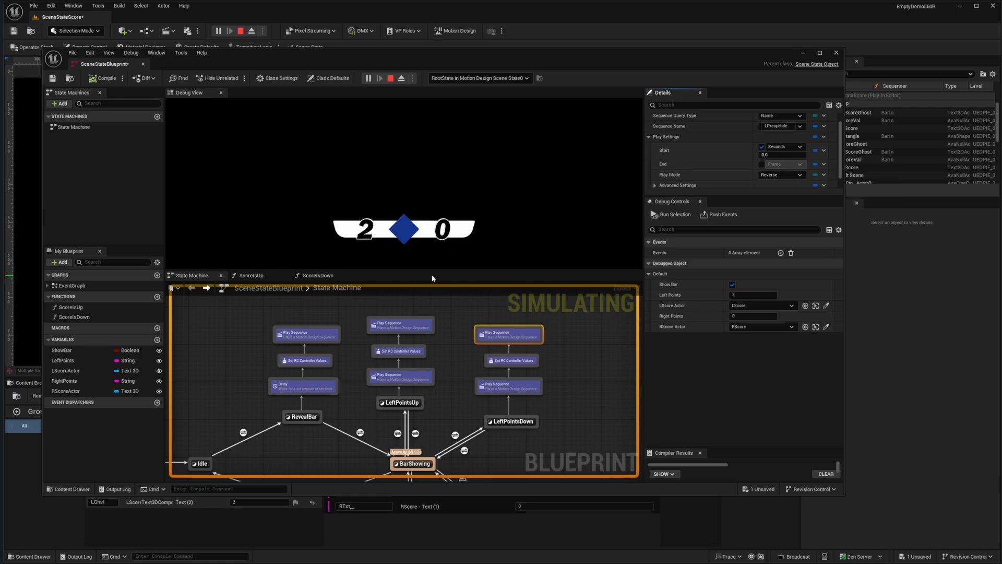
scroll(558, 409, down, 2)
scroll(559, 407, up, 2)
right_drag(573, 419, 572, 318)
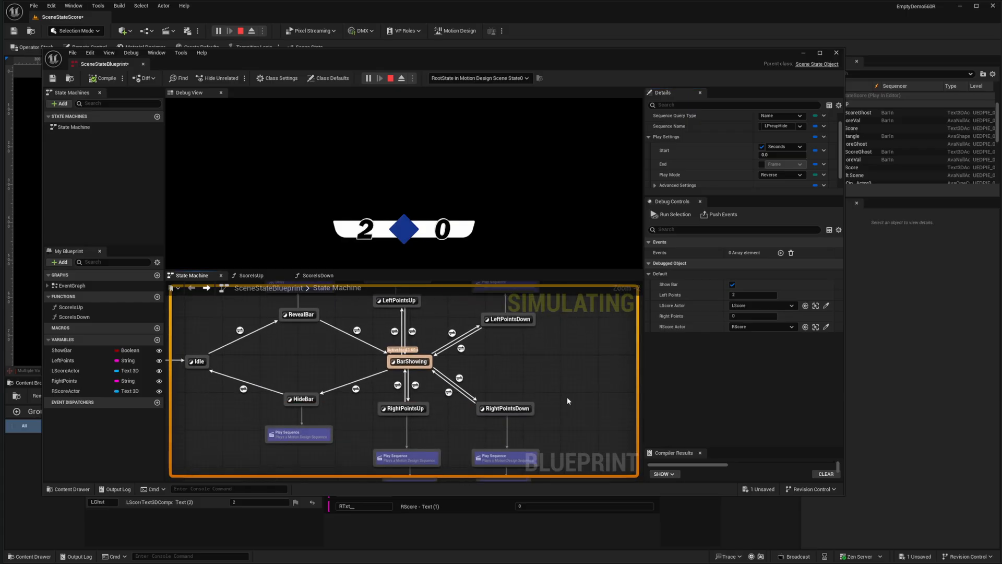
Step: Examine the points states around BarShowing and check a transition between BarShowing and LeftPointsDown, comparing it with the RightPointsUp and RightPointsDown layout
scroll(568, 401, down, 1)
right_drag(569, 421, 570, 403)
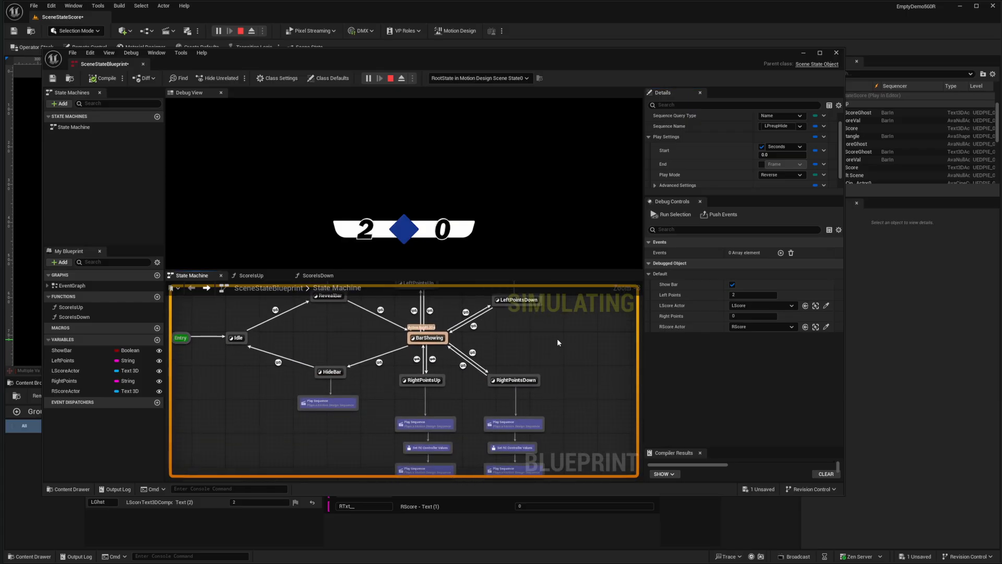
scroll(564, 365, down, 1)
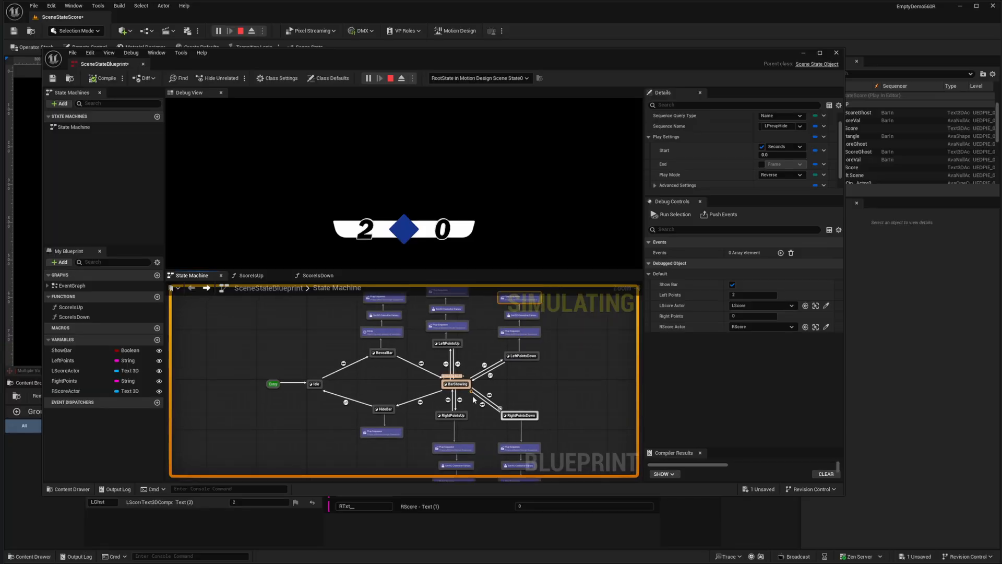
scroll(473, 400, up, 3)
right_drag(608, 368, 573, 380)
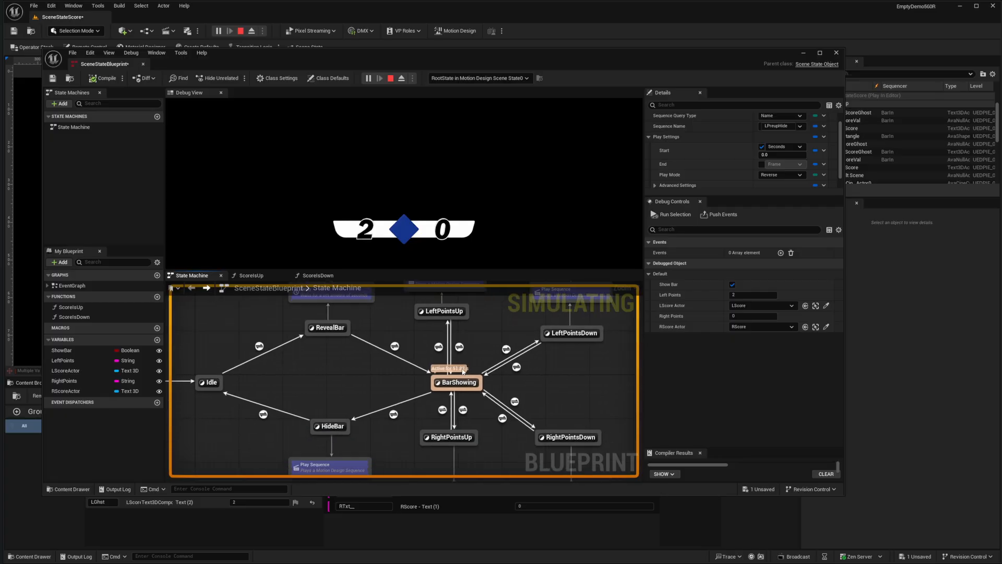
click(505, 349)
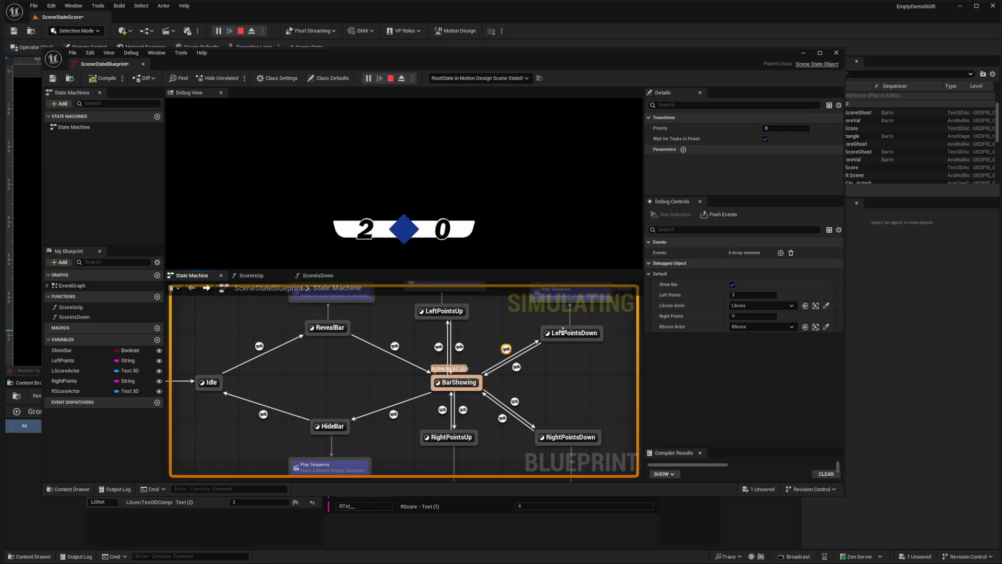
right_drag(589, 394, 592, 364)
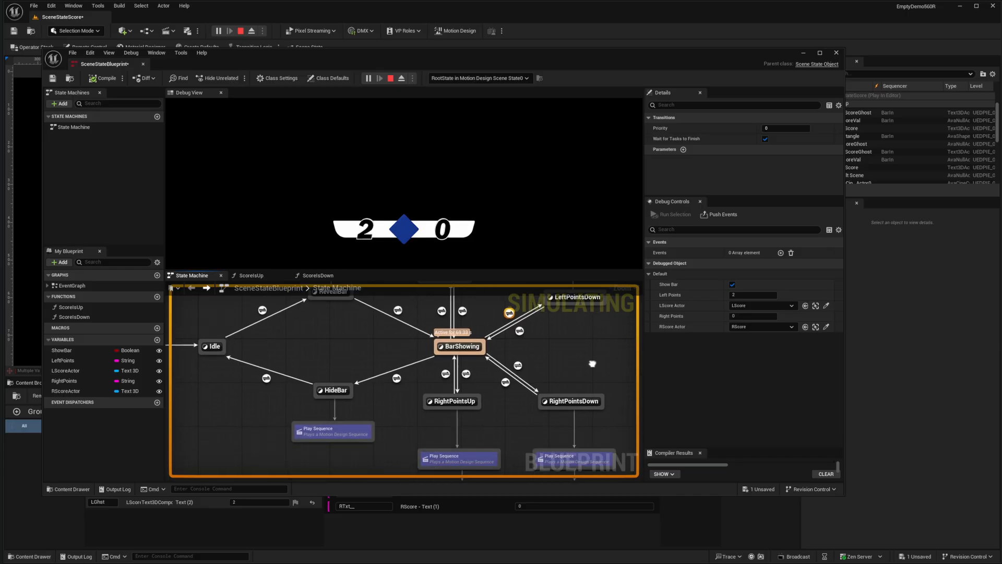
click(571, 405)
right_drag(478, 405, 481, 434)
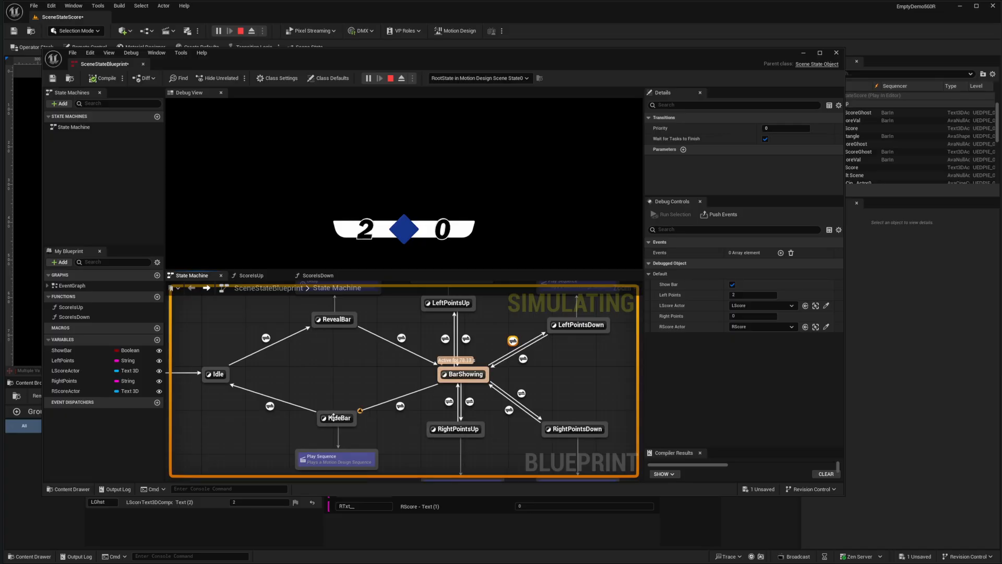
Step: Examine the BarShowing to HideBar and HideBar to Idle transition rules, returning to the state machine graph after each
double_click(399, 407)
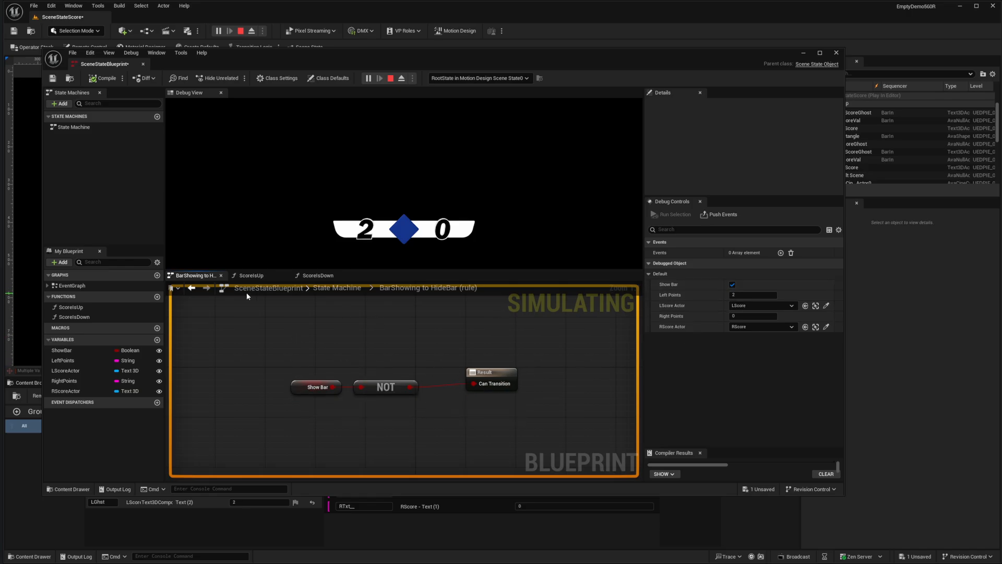
click(192, 287)
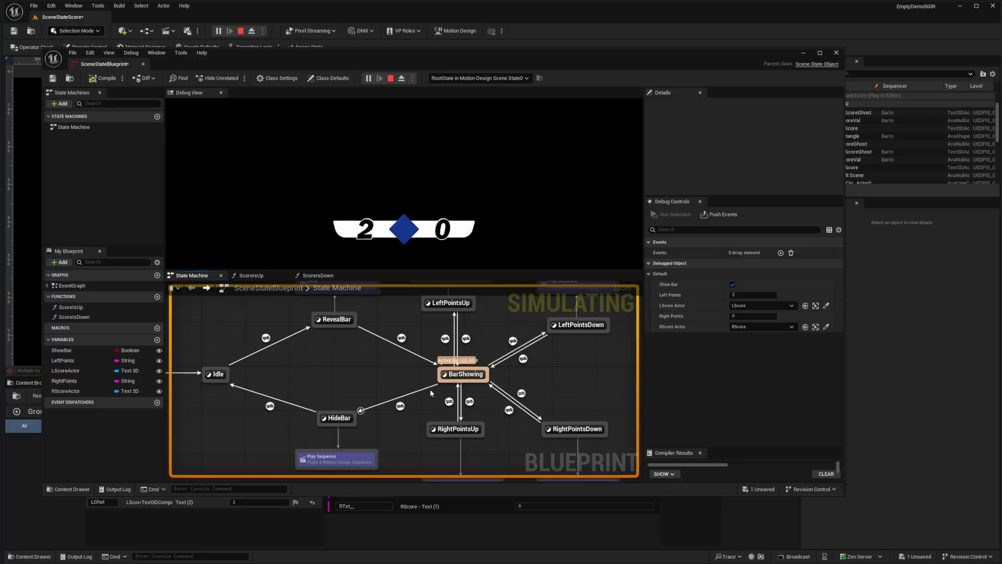
click(348, 415)
double_click(269, 406)
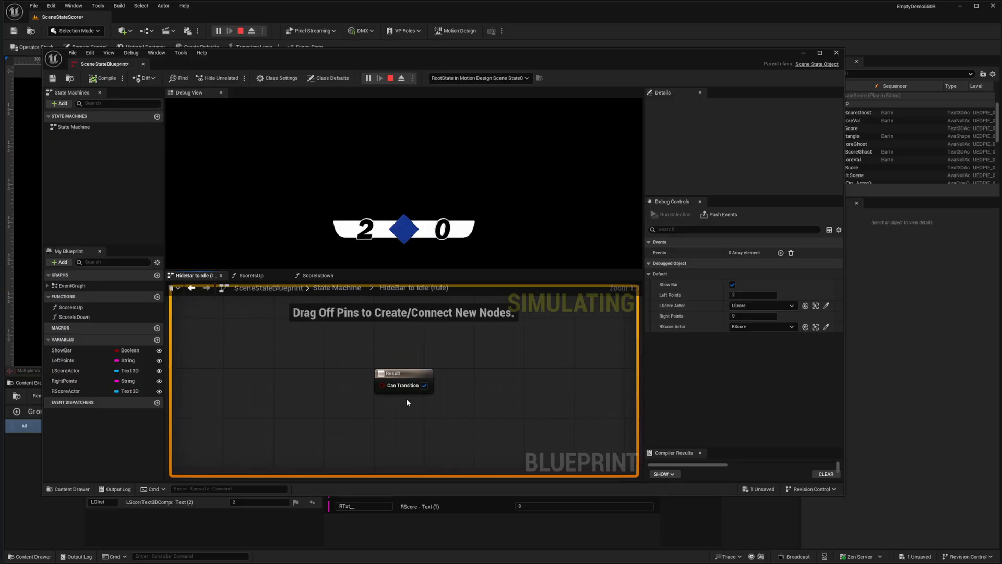
click(192, 288)
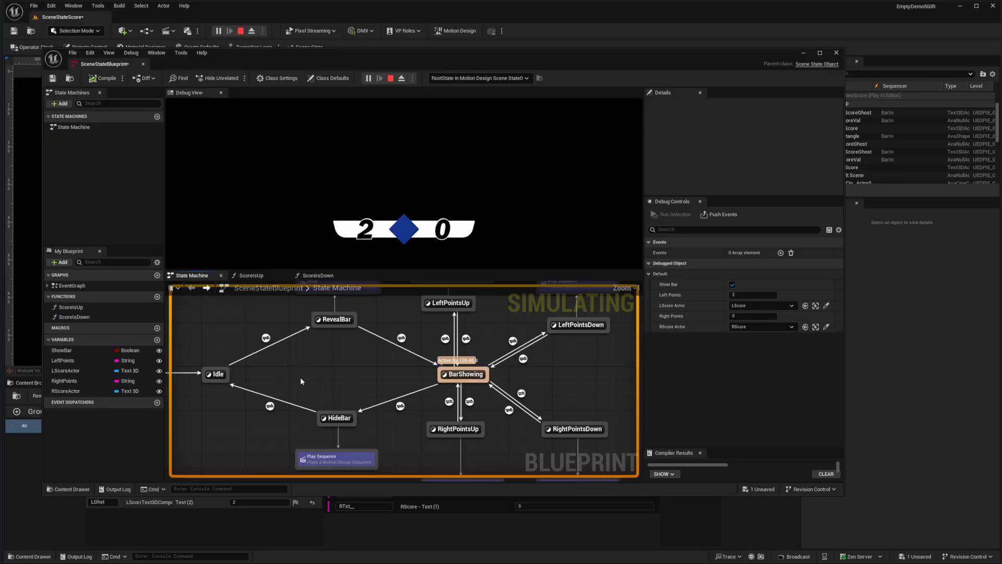
Step: Turn off Show Bar on the debugged object and set its Right Points to 3
click(732, 285)
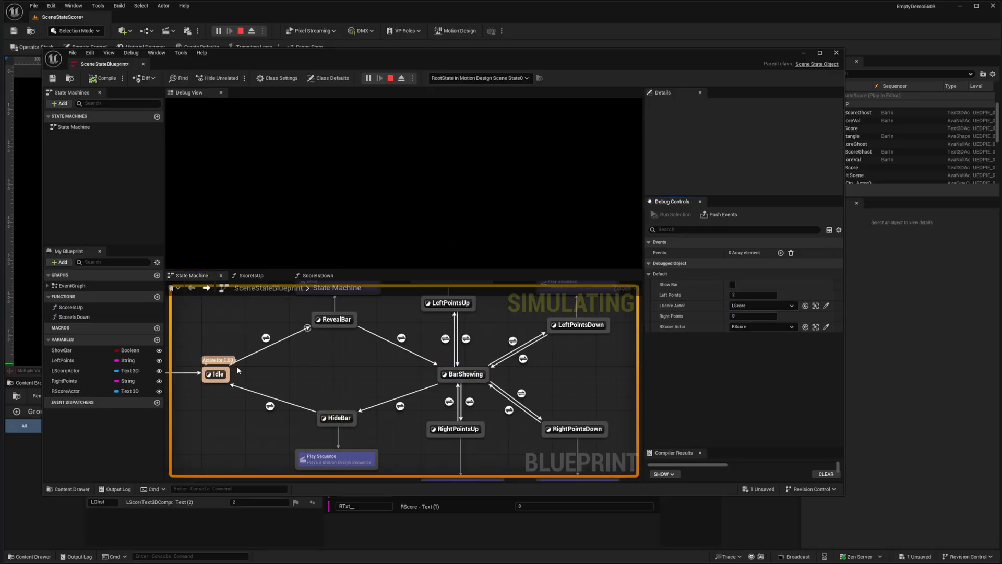
right_drag(335, 365, 391, 415)
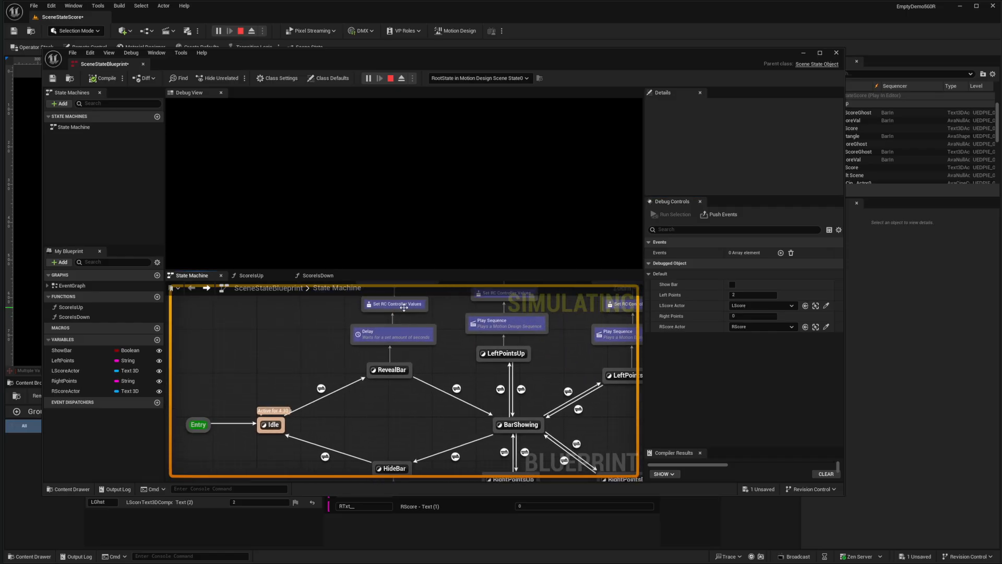
click(760, 315)
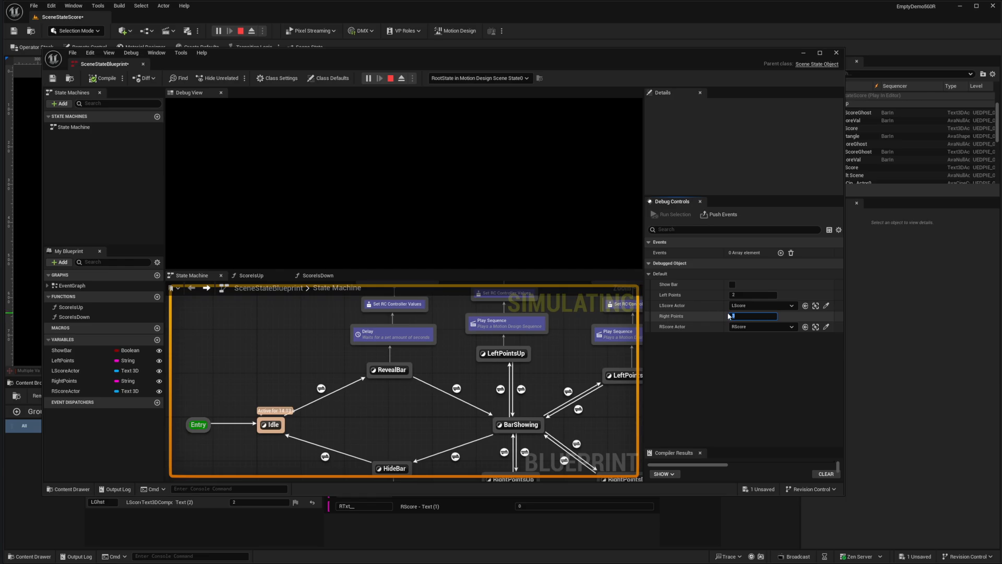
right_drag(401, 416, 395, 440)
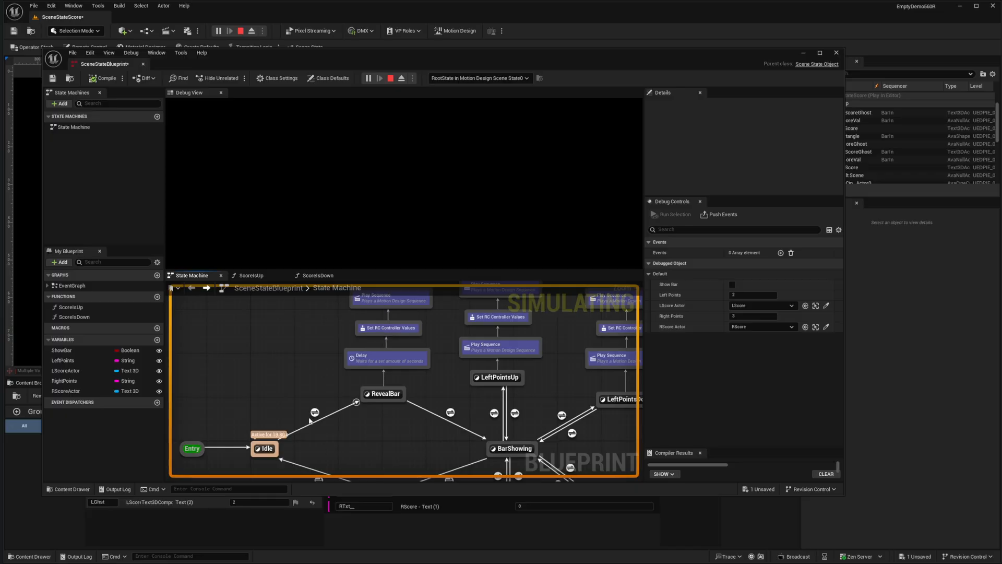
Step: Check the controller mappings of RevealBar's Set RC Controller Values task and the settings of its Play Sequence task
right_drag(385, 364, 373, 410)
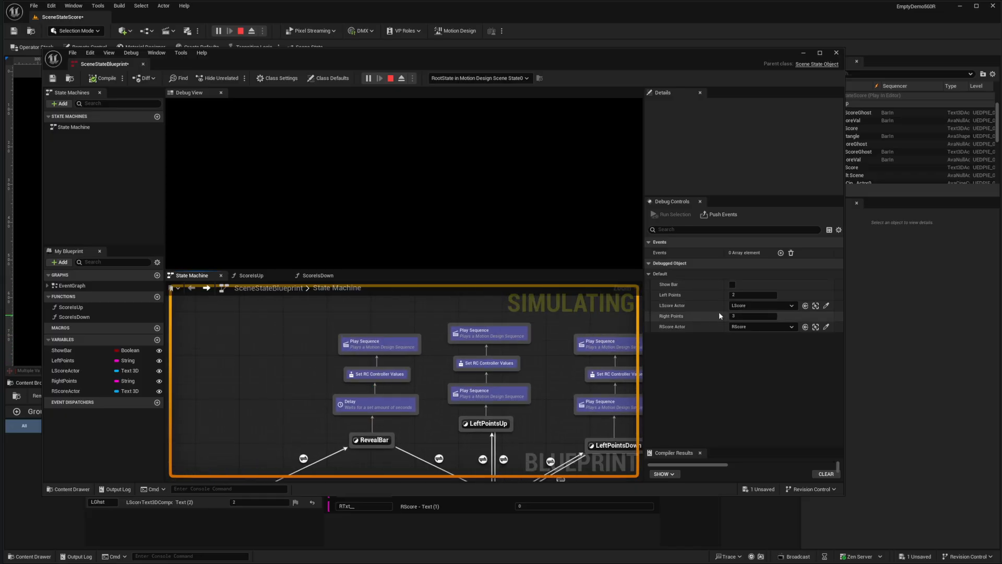
click(382, 376)
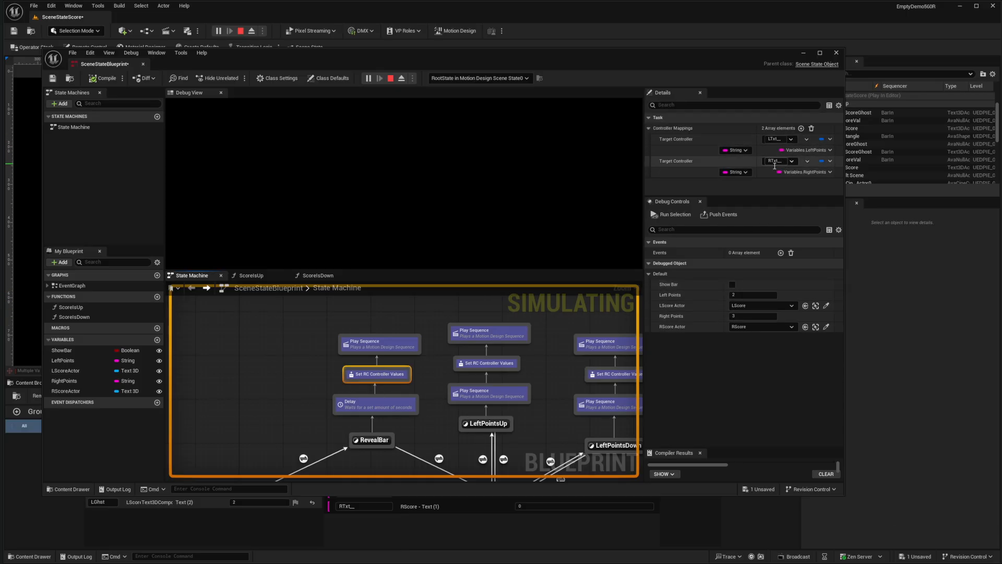
click(395, 346)
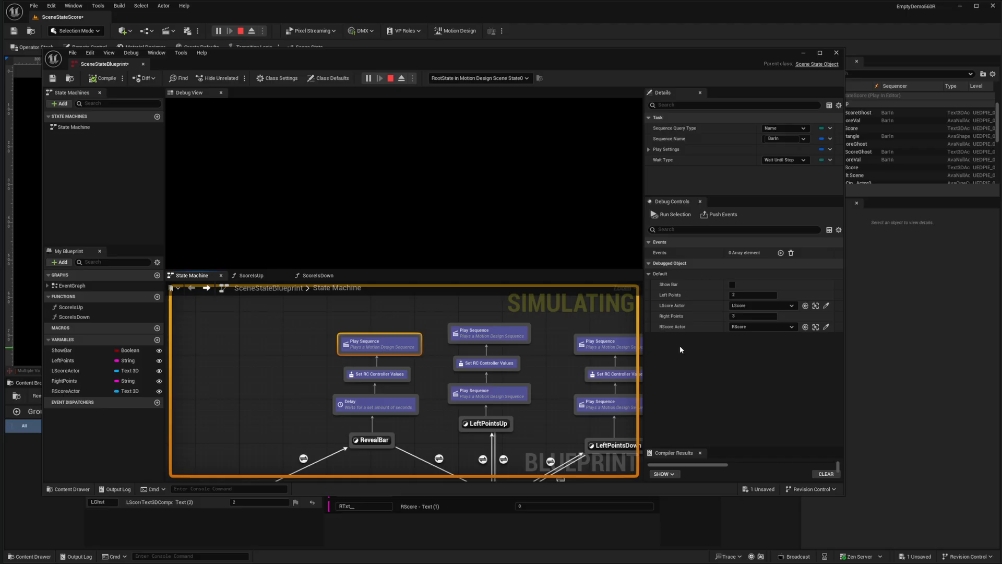
Step: Turn Show Bar back on for the debugged object, check the active state, and stop the simulation
click(732, 284)
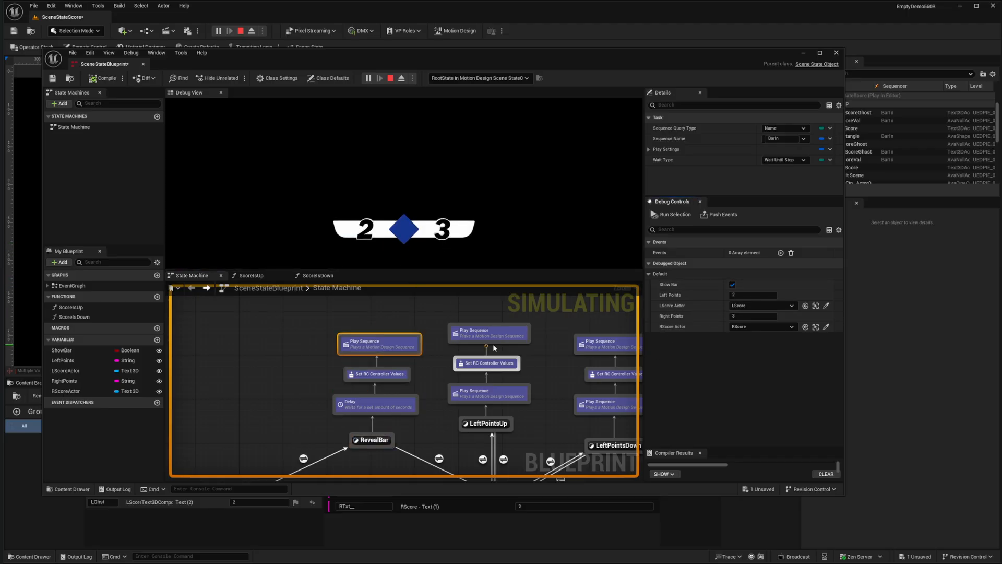
right_drag(535, 442, 533, 343)
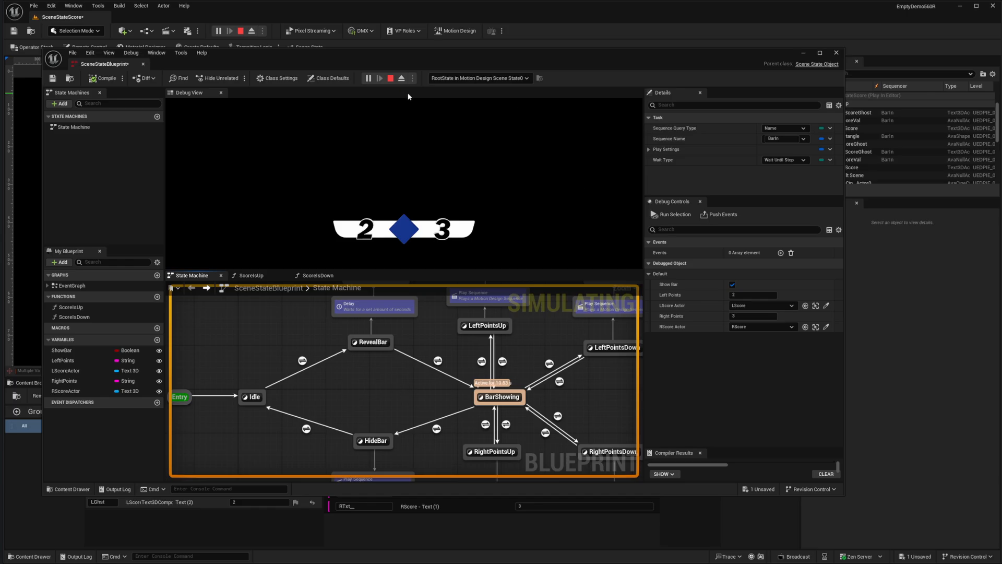
click(390, 79)
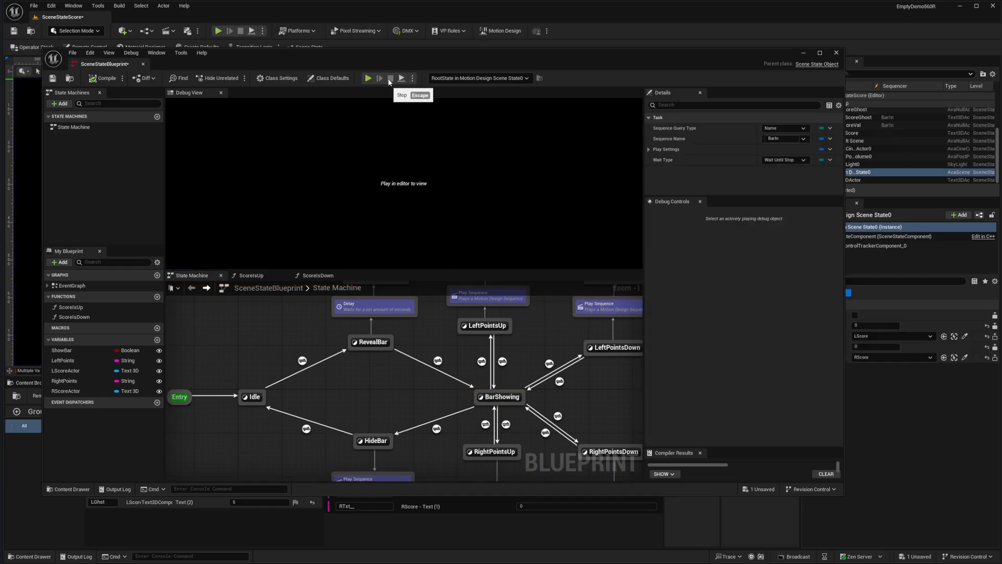